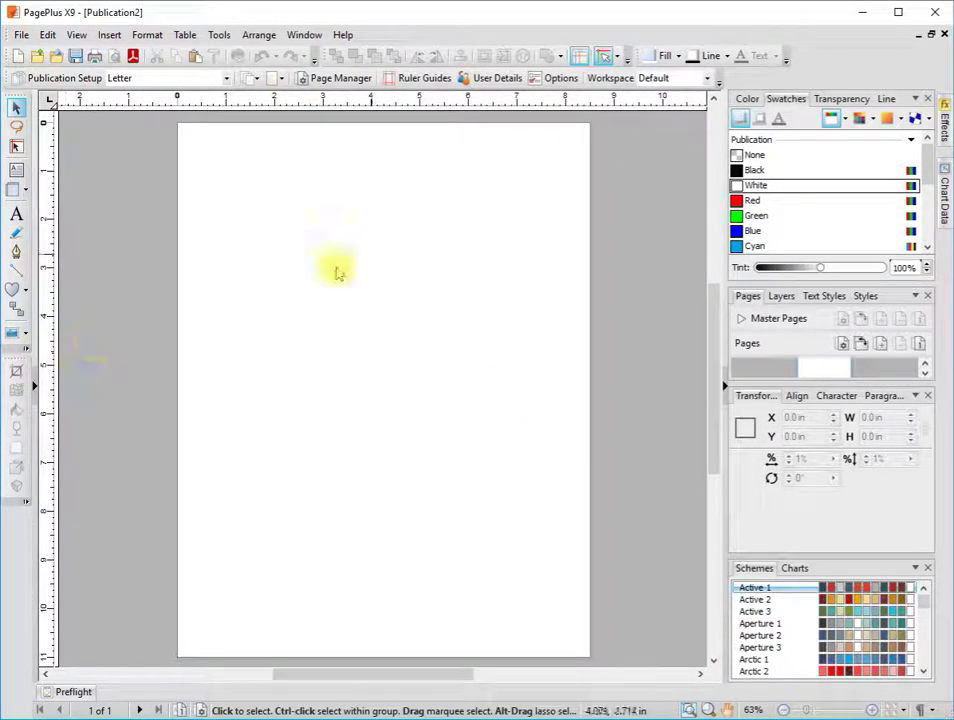
Step: Change the Letter publication's page orientation to landscape in the publication setup
{"action": "left_click", "coordinate": [64, 78]}
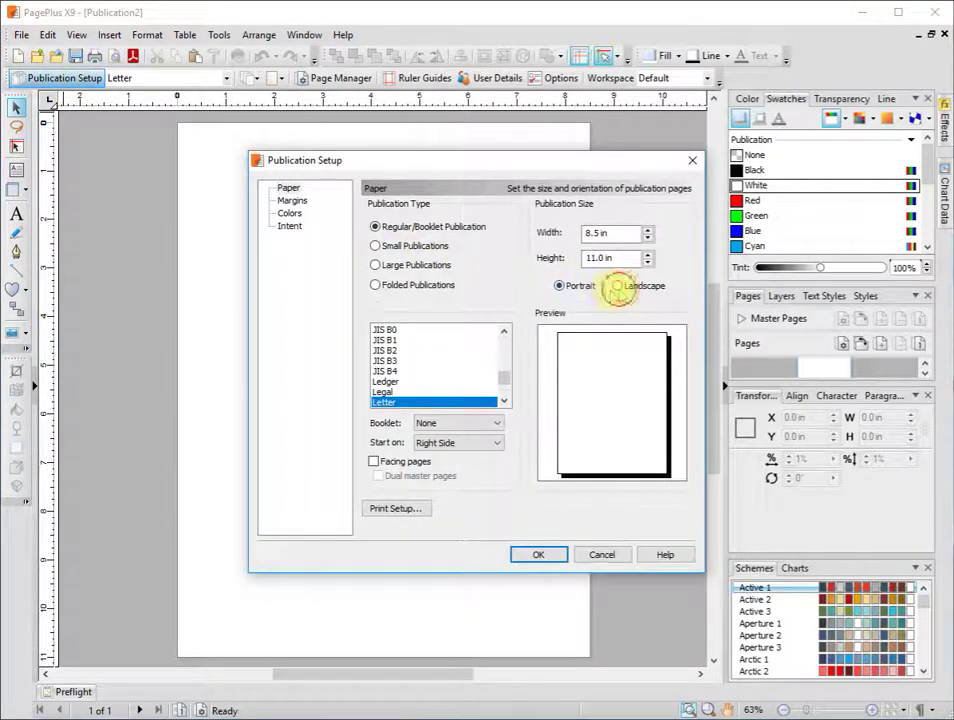
{"action": "left_click", "coordinate": [617, 286]}
{"action": "left_click", "coordinate": [539, 555]}
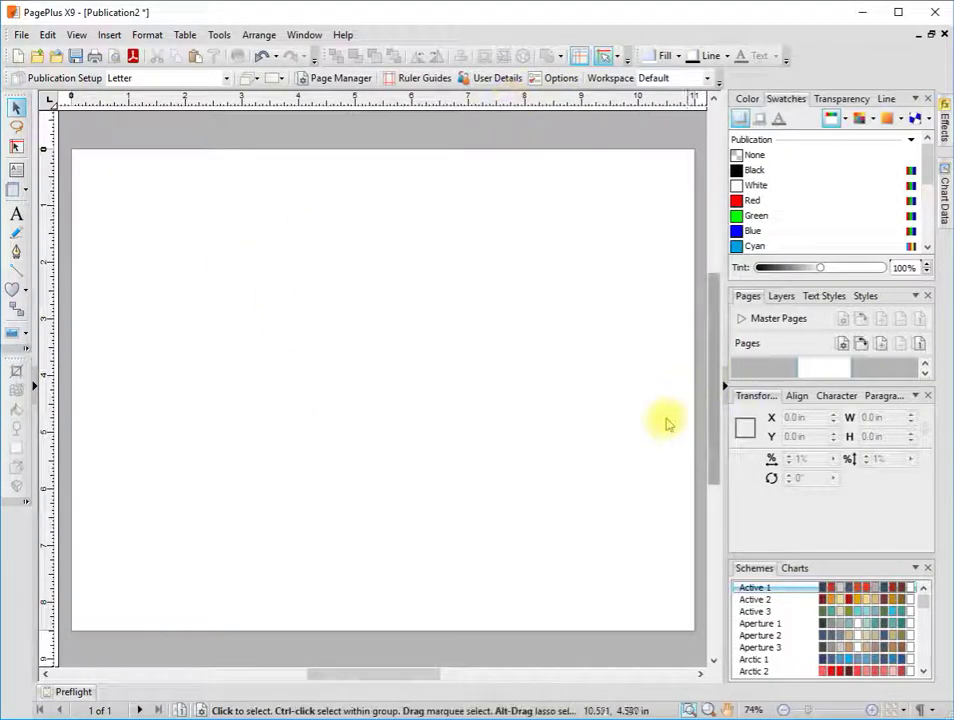
Step: Set the publication's ruler measurement units to pixels
{"action": "right_click", "coordinate": [381, 99]}
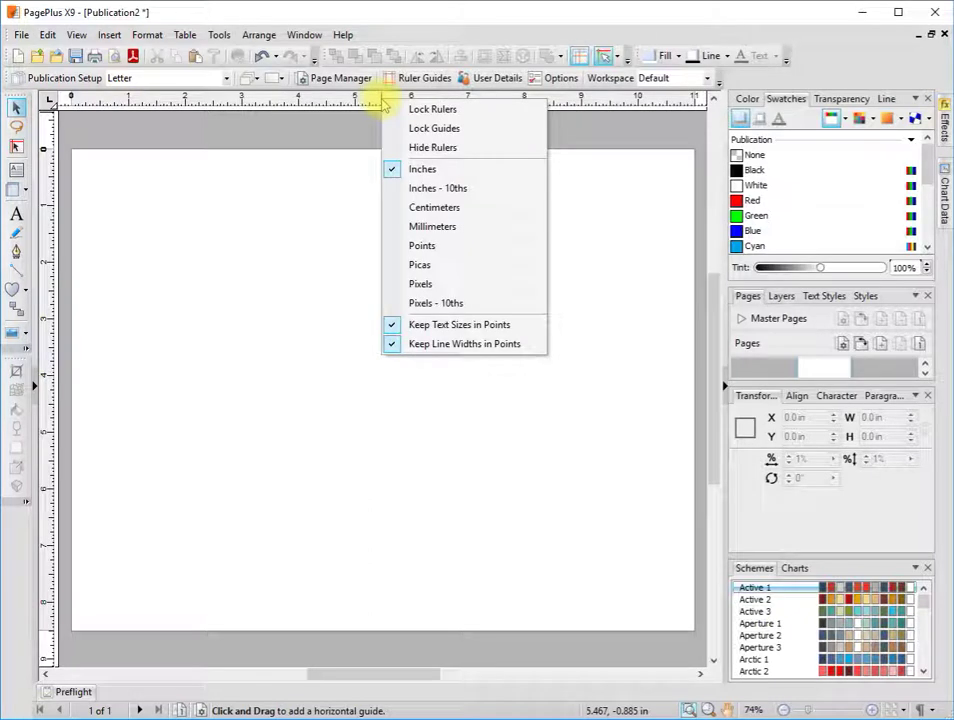
{"action": "left_click", "coordinate": [420, 285]}
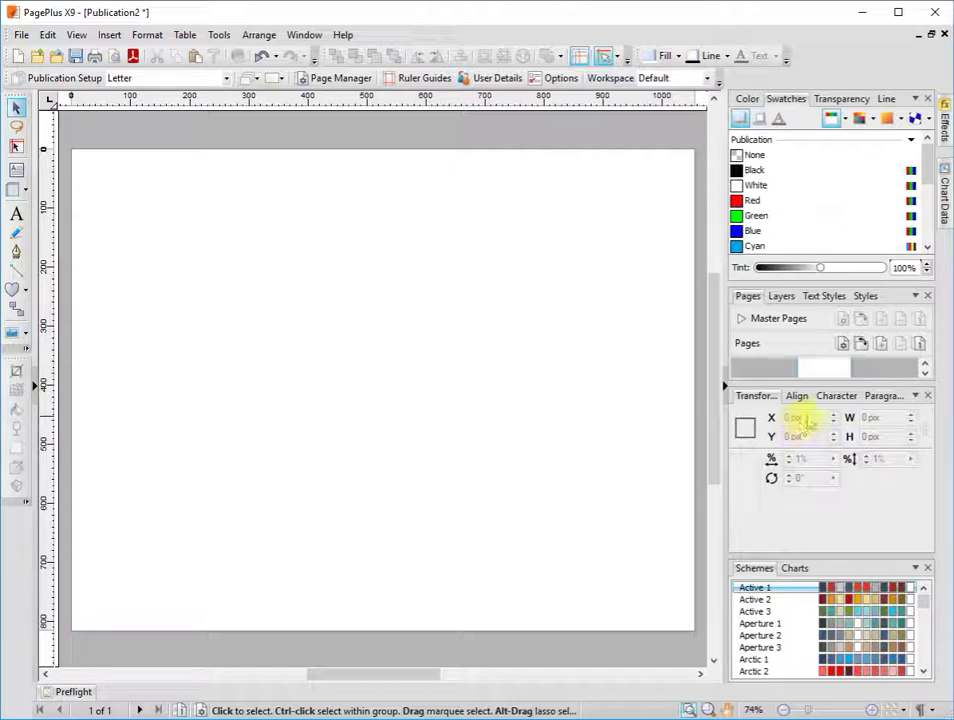
{"action": "right_click", "coordinate": [380, 99]}
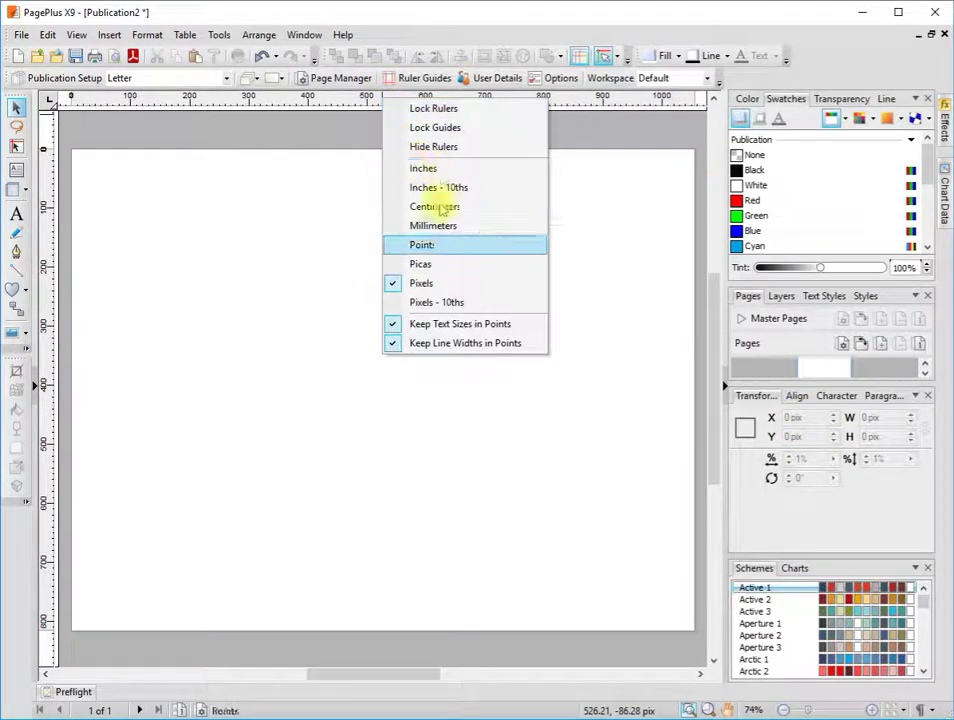
{"action": "left_click", "coordinate": [438, 169]}
{"action": "right_click", "coordinate": [428, 99]}
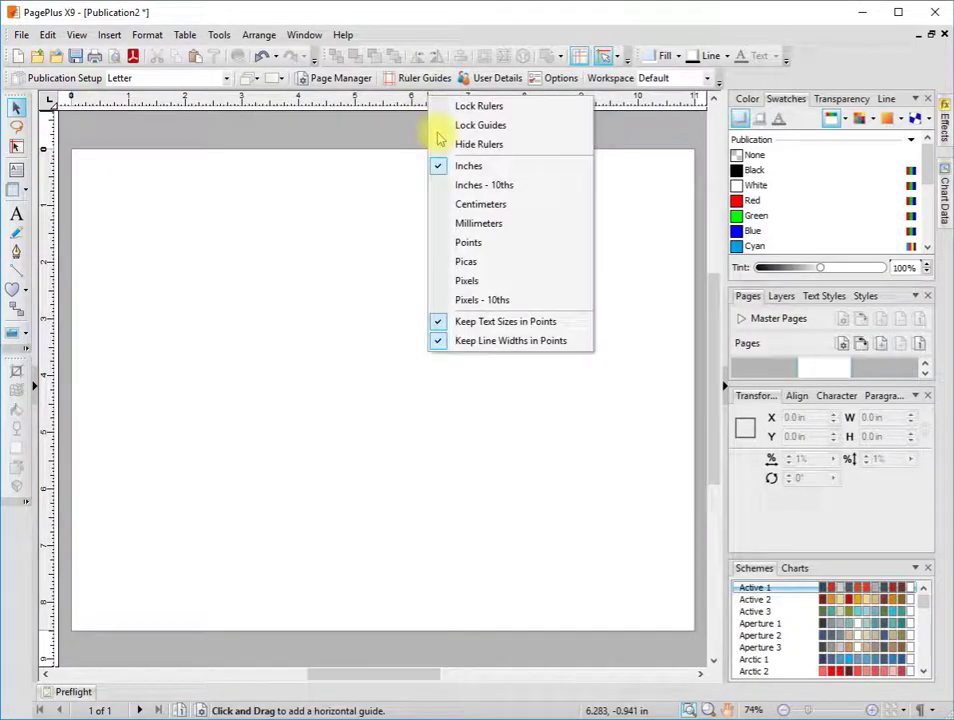
{"action": "left_click", "coordinate": [462, 281]}
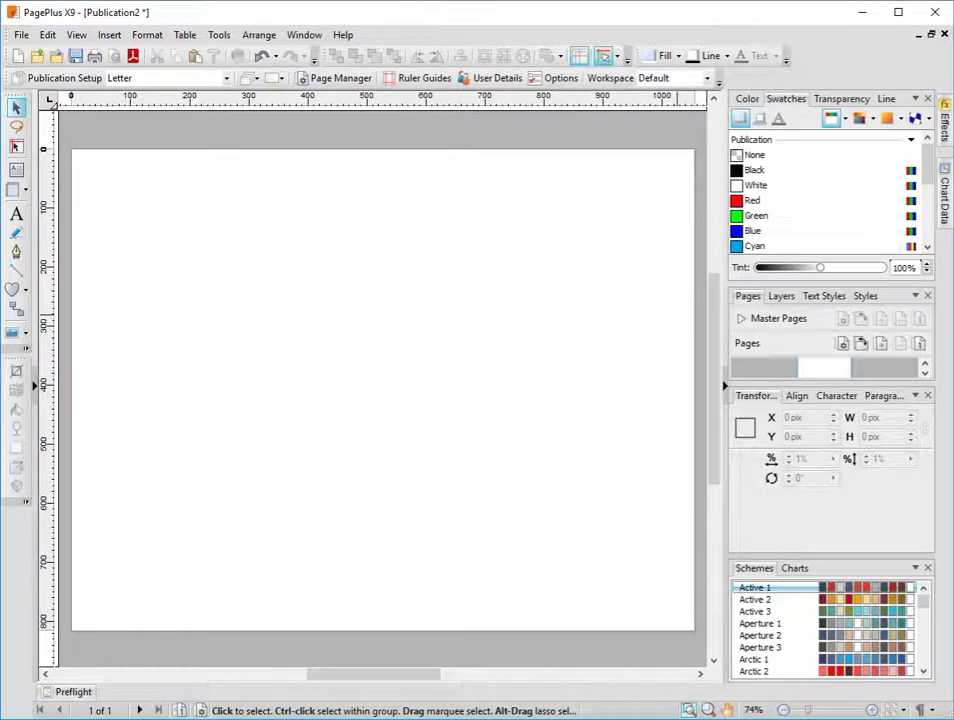
Step: Place pexels-photo-210773.jpg at the page's upper-left corner and scale it to 57%, about 398 pixels wide
{"action": "left_click", "coordinate": [172, 270]}
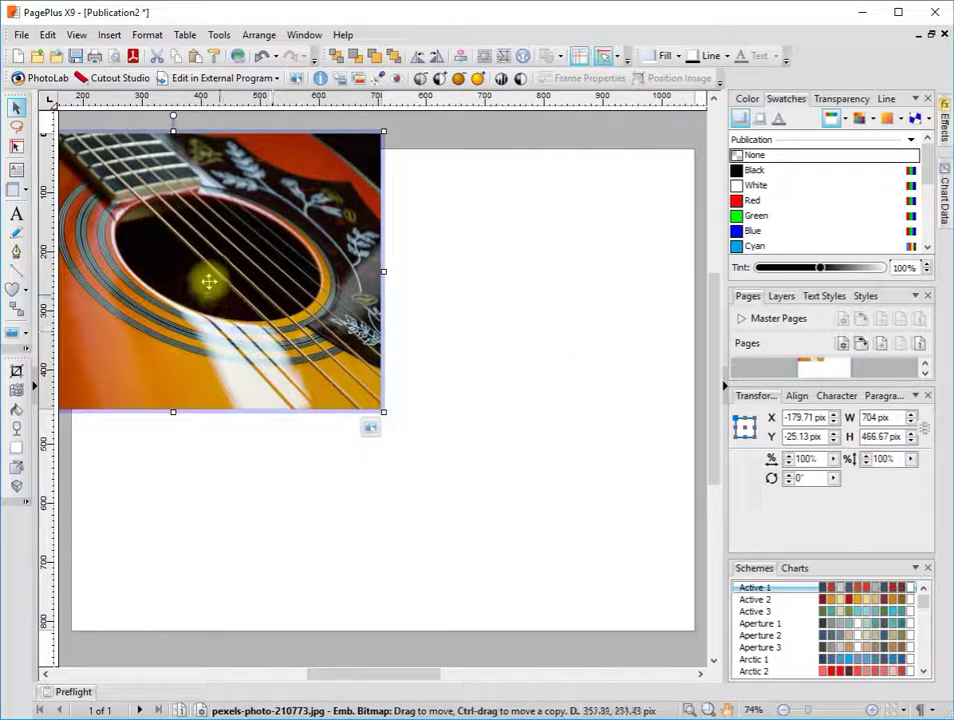
{"action": "left_click_drag", "start_coordinate": [209, 283], "coordinate": [312, 295]}
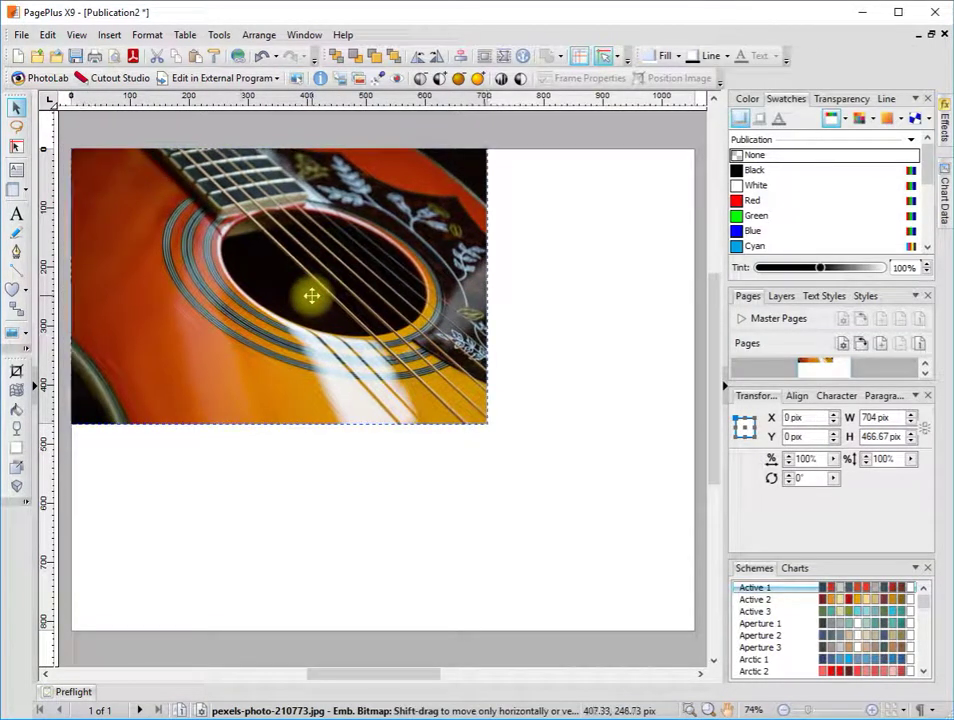
{"action": "left_click_drag", "start_coordinate": [490, 430], "coordinate": [349, 315]}
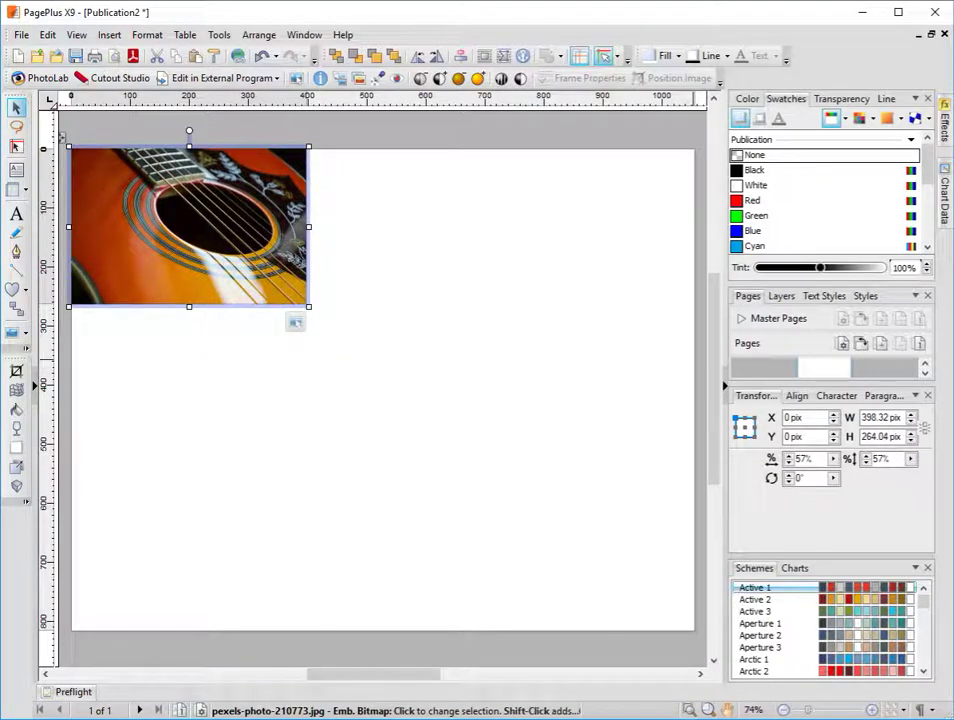
Step: Place pexels-photo-258294.jpg below the first guitar photo and scale it to 60%, about 413 pixels wide
{"action": "left_click", "coordinate": [298, 490]}
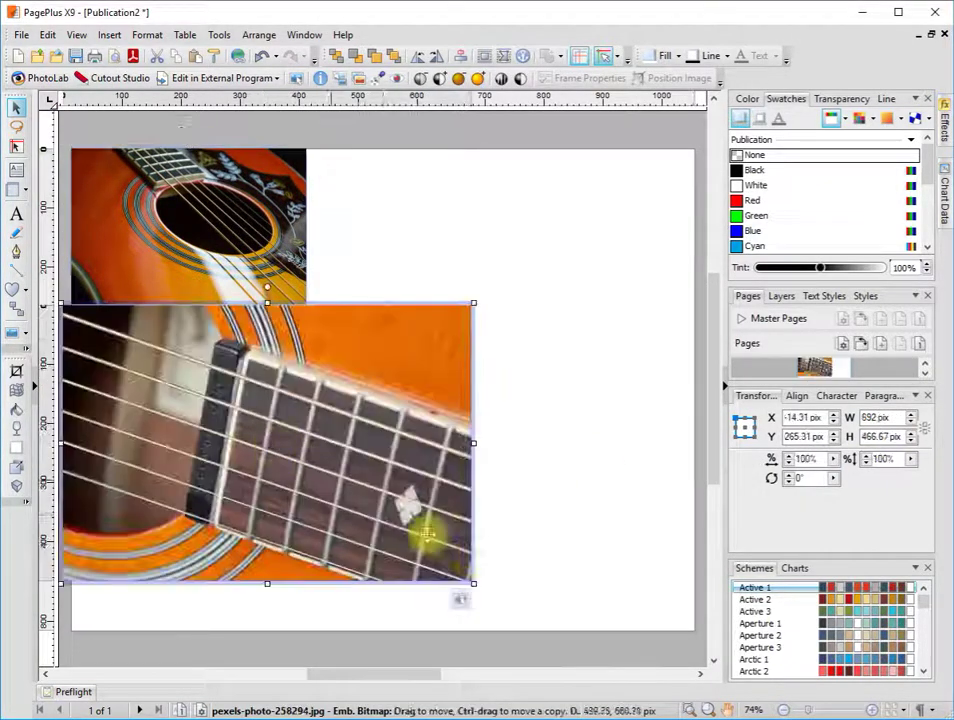
{"action": "left_click_drag", "start_coordinate": [476, 586], "coordinate": [309, 471]}
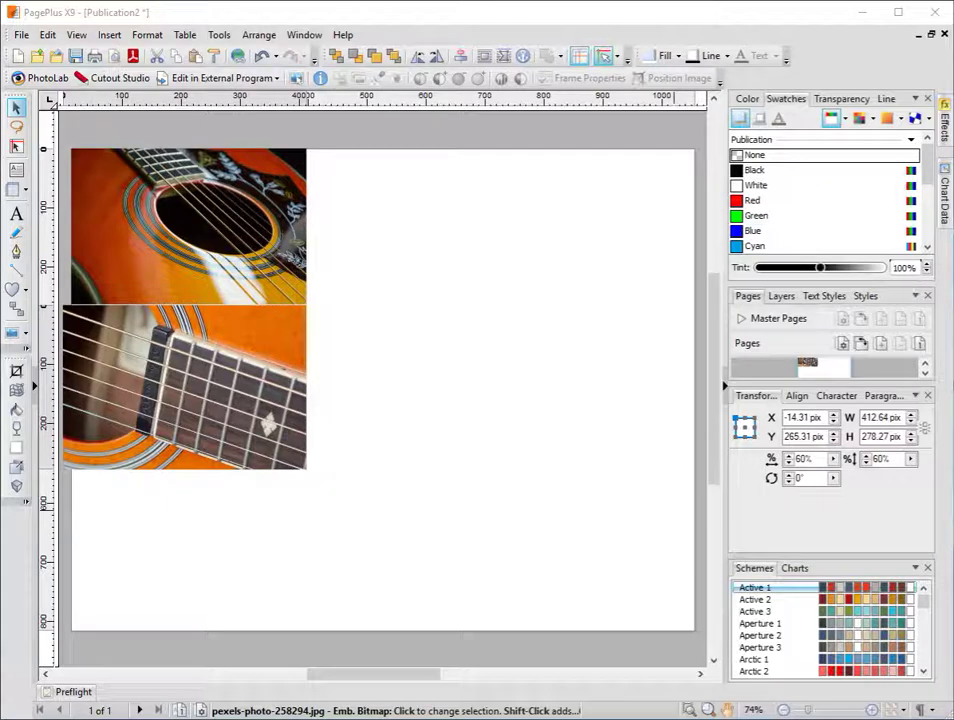
Step: Place pexels-photo-435840.jpg at default size in the empty area beside the two guitar photos
{"action": "left_click", "coordinate": [424, 407]}
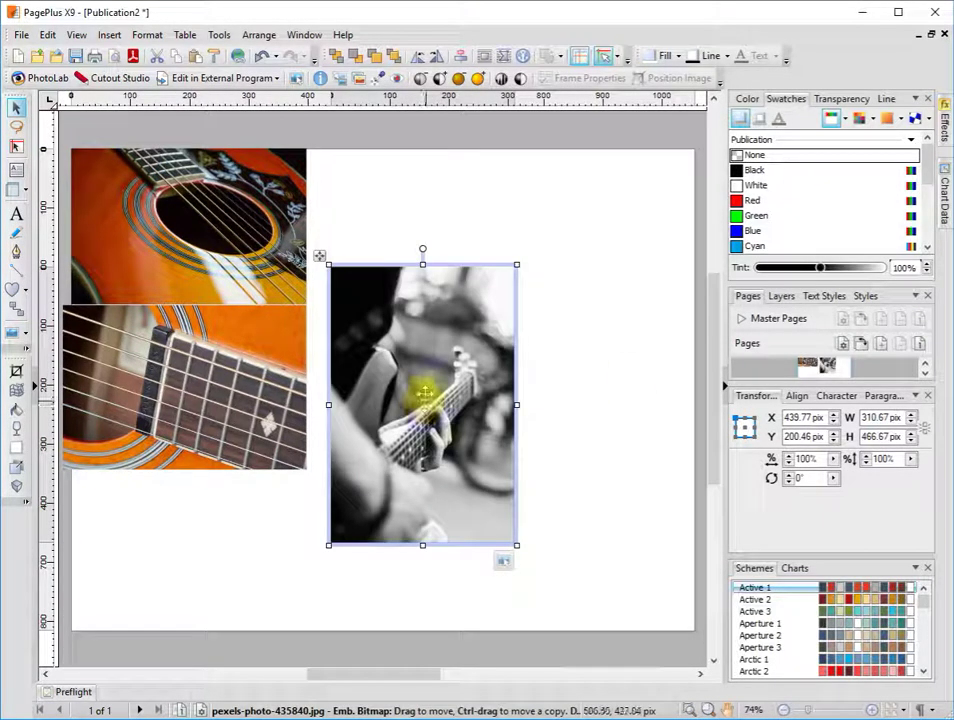
{"action": "left_click_drag", "start_coordinate": [437, 390], "coordinate": [452, 313]}
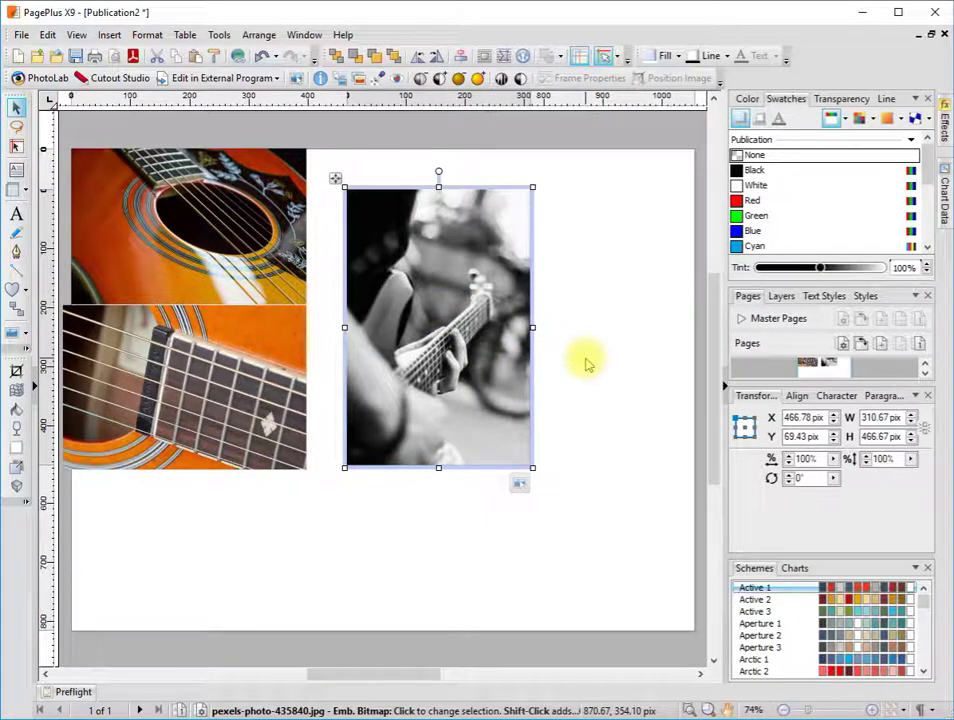
Step: Align the fretboard photo with the page's left edge directly under the first photo and shrink it to the same width
{"action": "left_click_drag", "start_coordinate": [226, 371], "coordinate": [230, 371]}
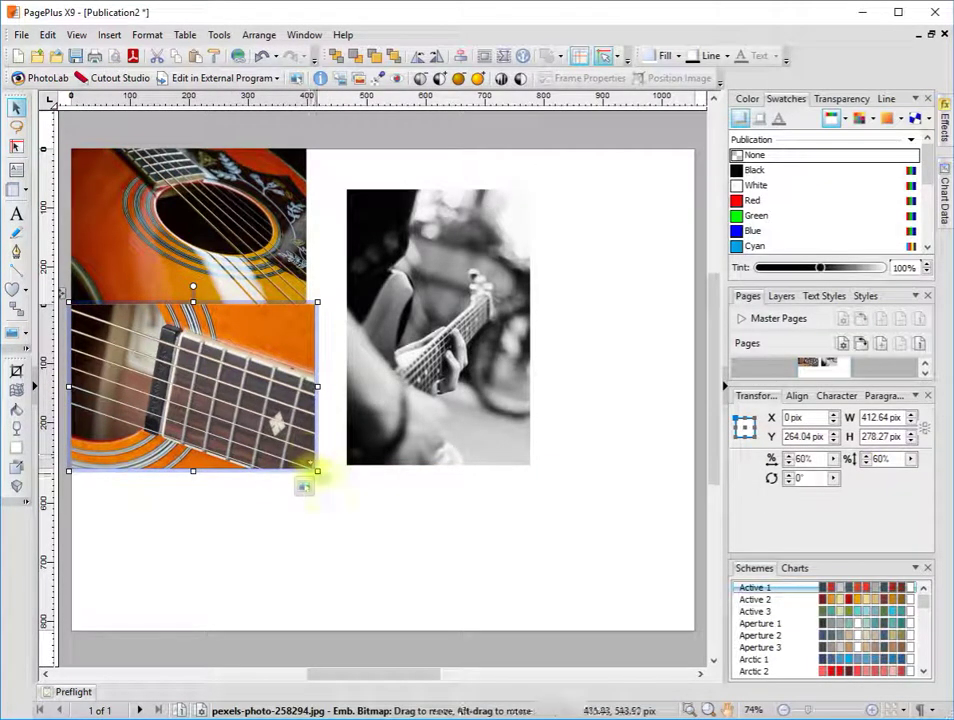
{"action": "left_click_drag", "start_coordinate": [317, 470], "coordinate": [308, 464]}
{"action": "left_click", "coordinate": [330, 351]}
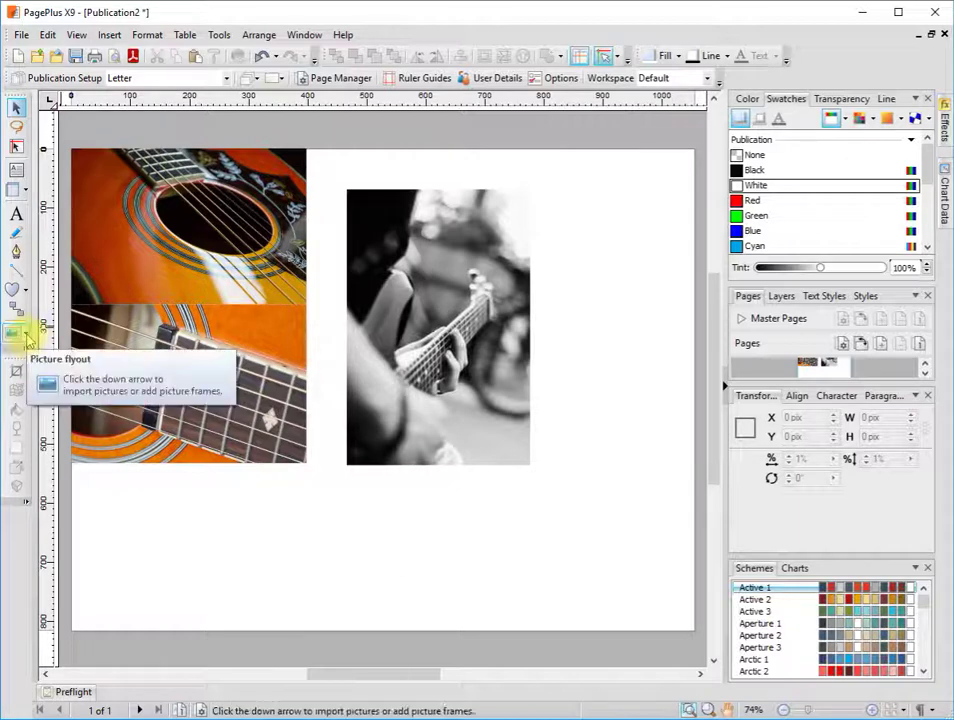
Step: Draw a rectangular picture frame about 398 by 280 pixels directly below the fretboard photo, flush with the page's left edge
{"action": "left_click", "coordinate": [26, 336]}
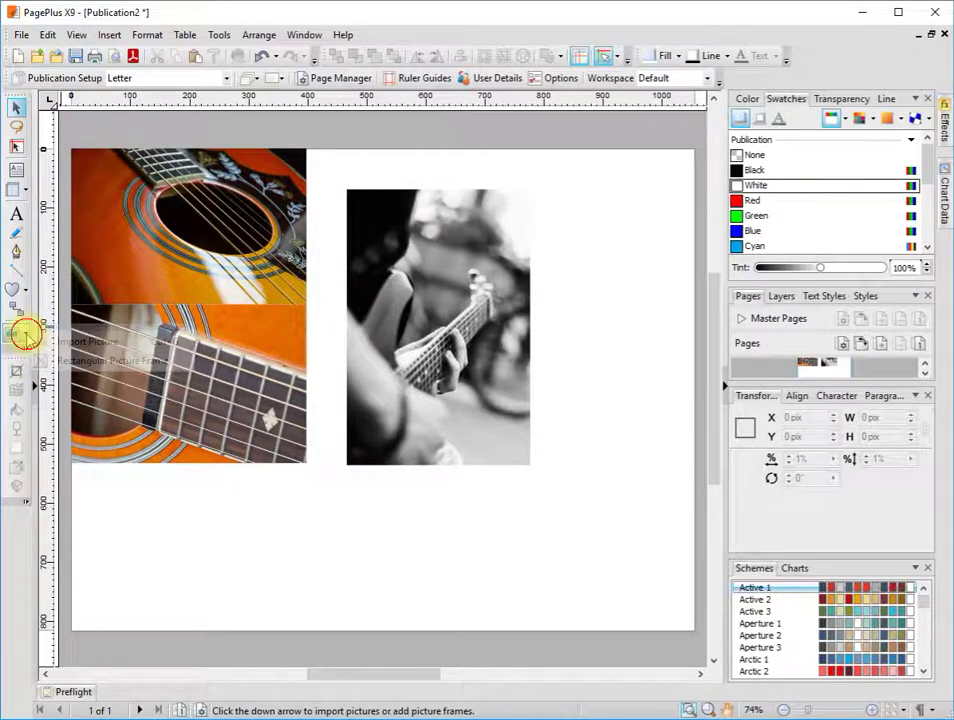
{"action": "left_click", "coordinate": [85, 361]}
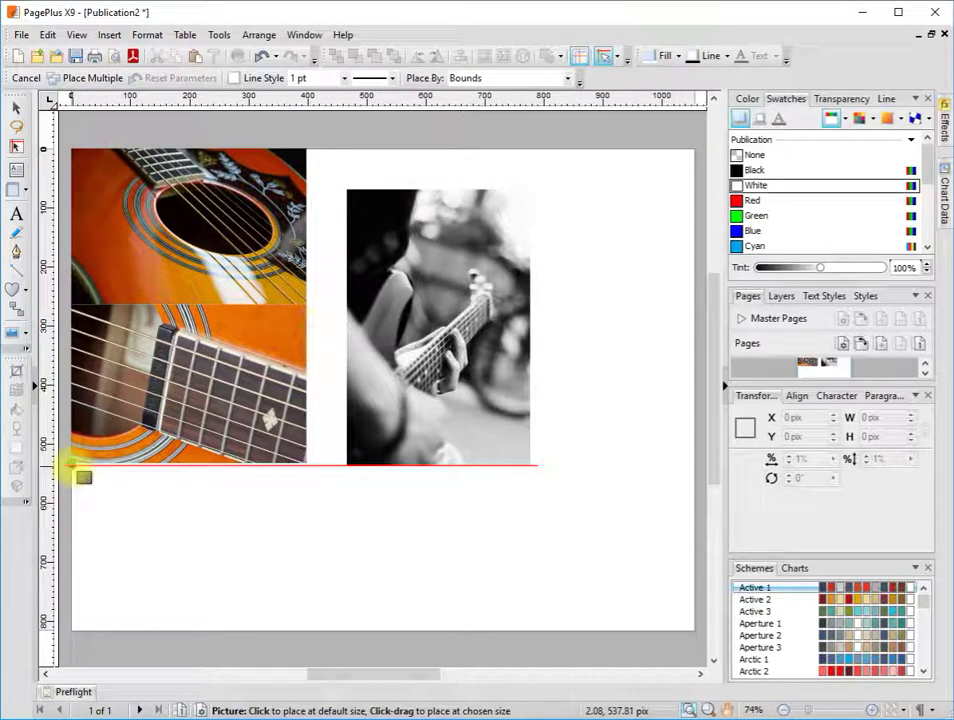
{"action": "left_click_drag", "start_coordinate": [74, 466], "coordinate": [308, 627]}
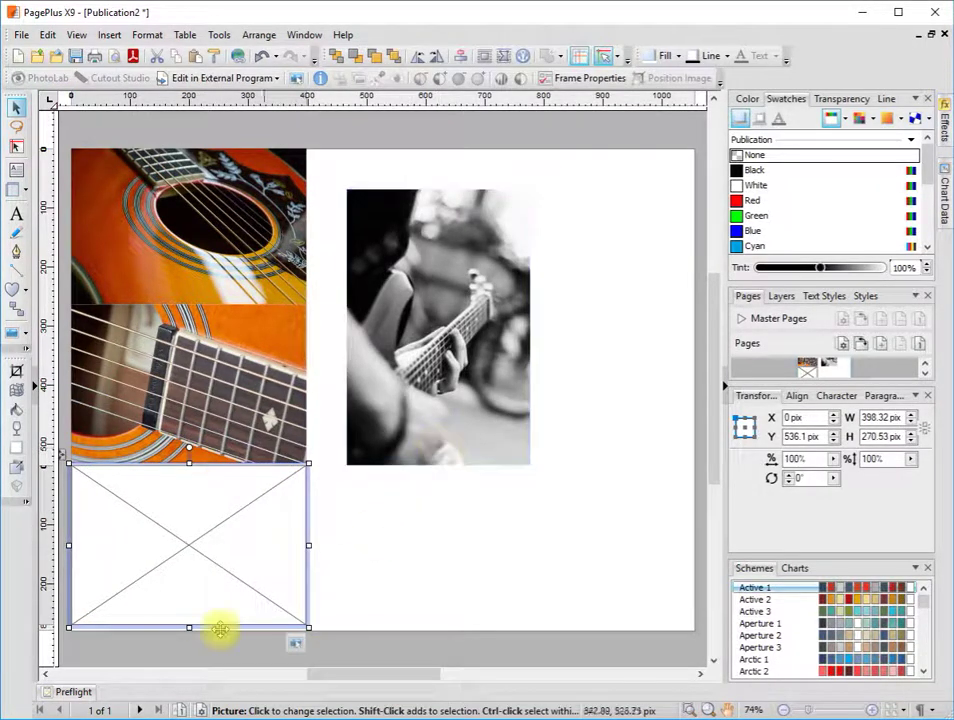
{"action": "left_click_drag", "start_coordinate": [186, 625], "coordinate": [186, 632]}
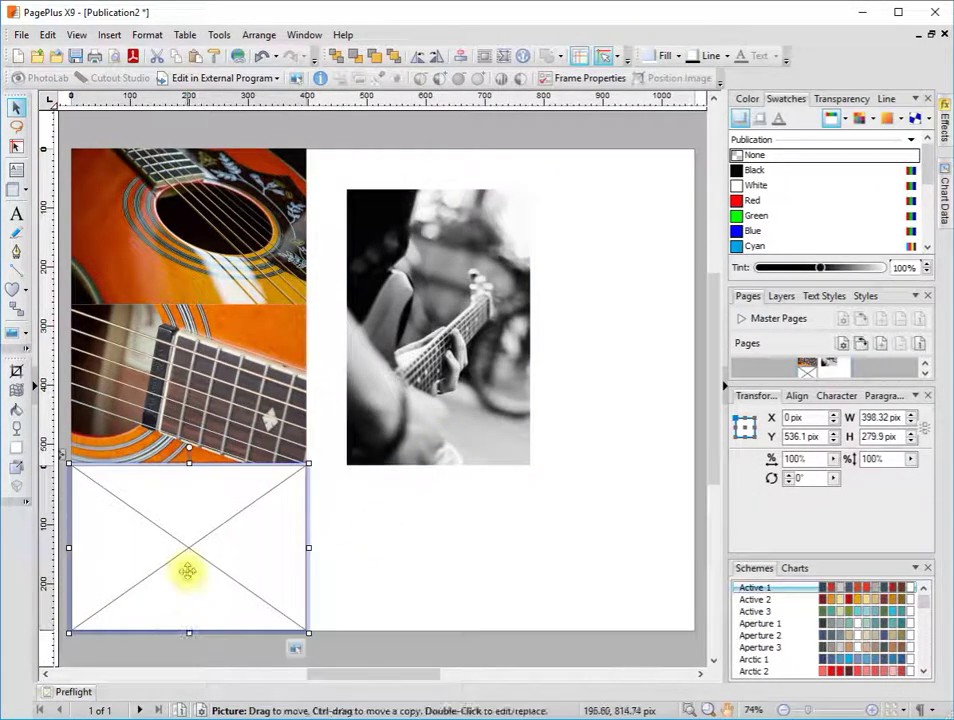
{"action": "left_click_drag", "start_coordinate": [187, 456], "coordinate": [187, 455]}
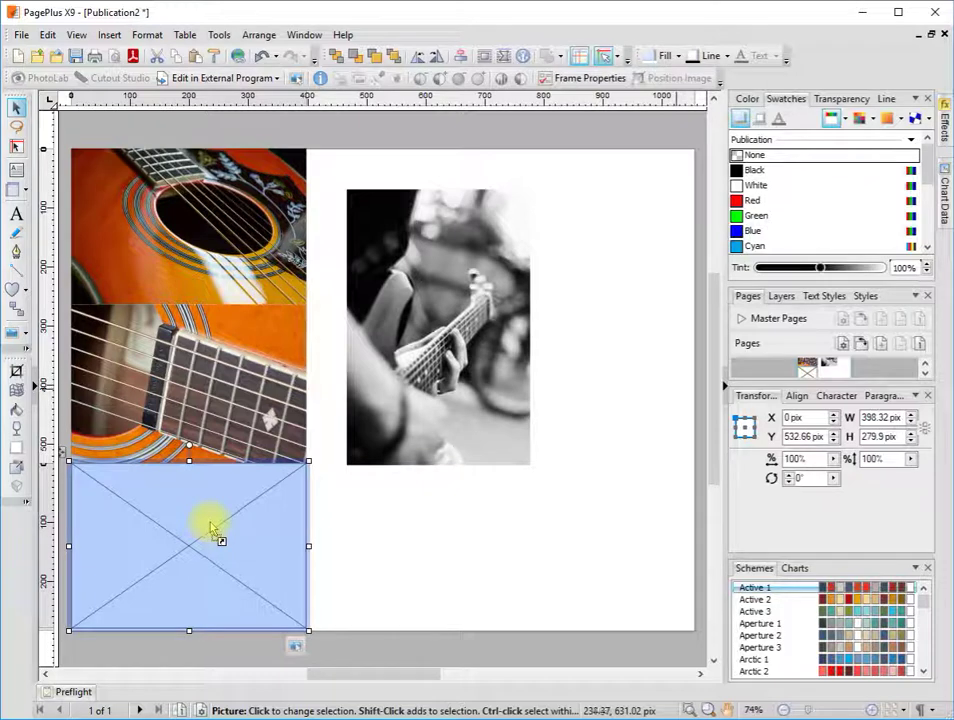
Step: Put pexels-photo-435840.jpg into the empty picture frame and delete the loose copy of that photo
{"action": "left_click_drag", "start_coordinate": [196, 572], "coordinate": [193, 560]}
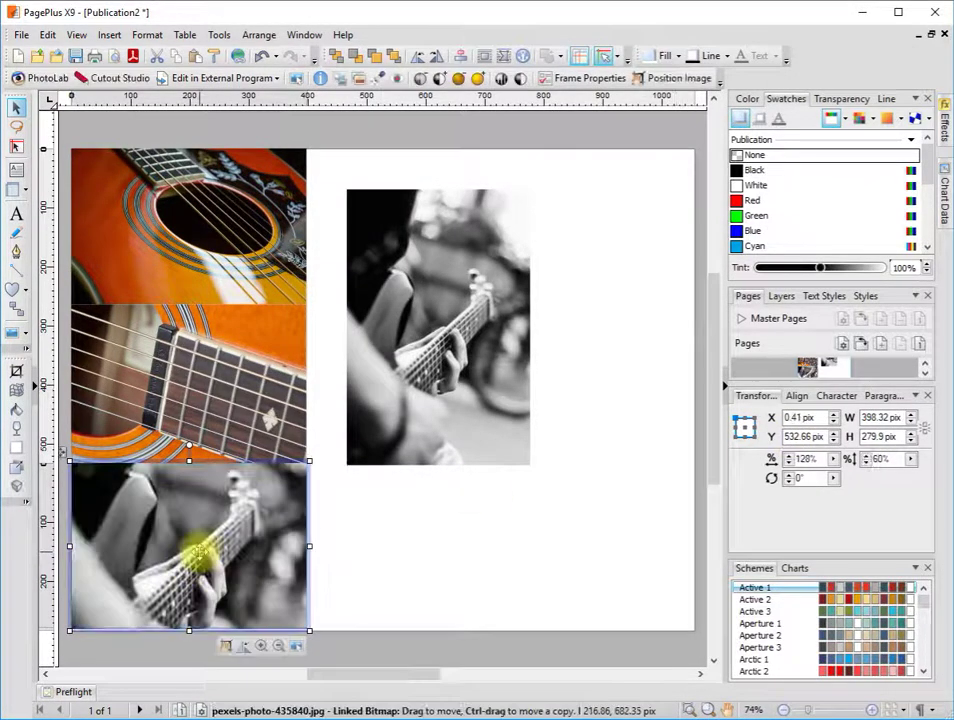
{"action": "left_click", "coordinate": [430, 371]}
{"action": "key", "text": "Delete"}
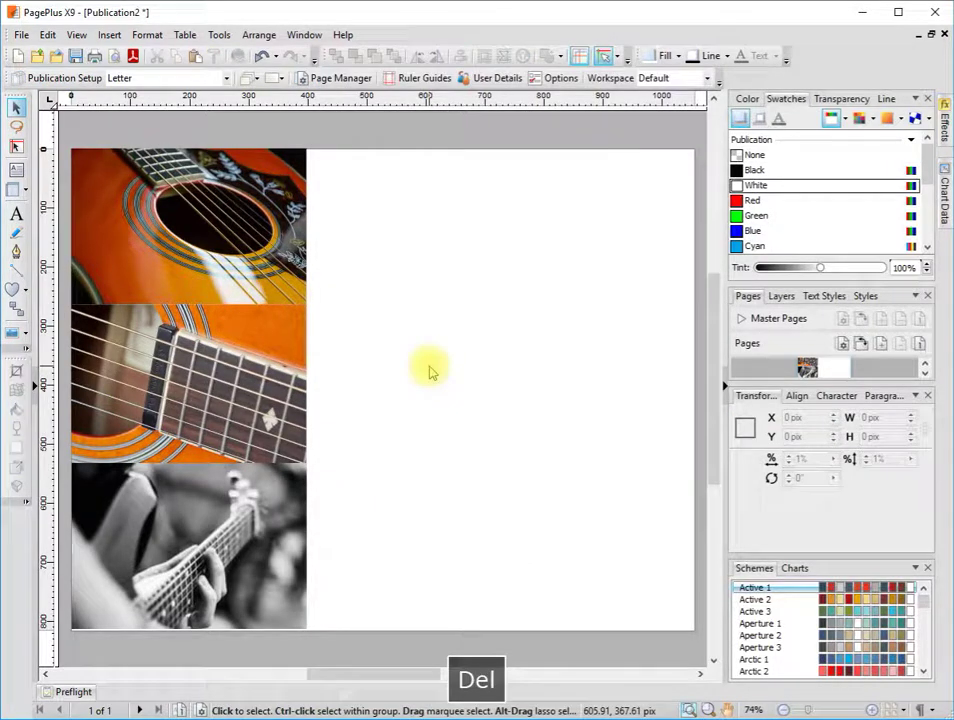
Step: Extend the black-and-white photo's frame down to the page's bottom edge, to about 283 pixels high
{"action": "left_click", "coordinate": [218, 531]}
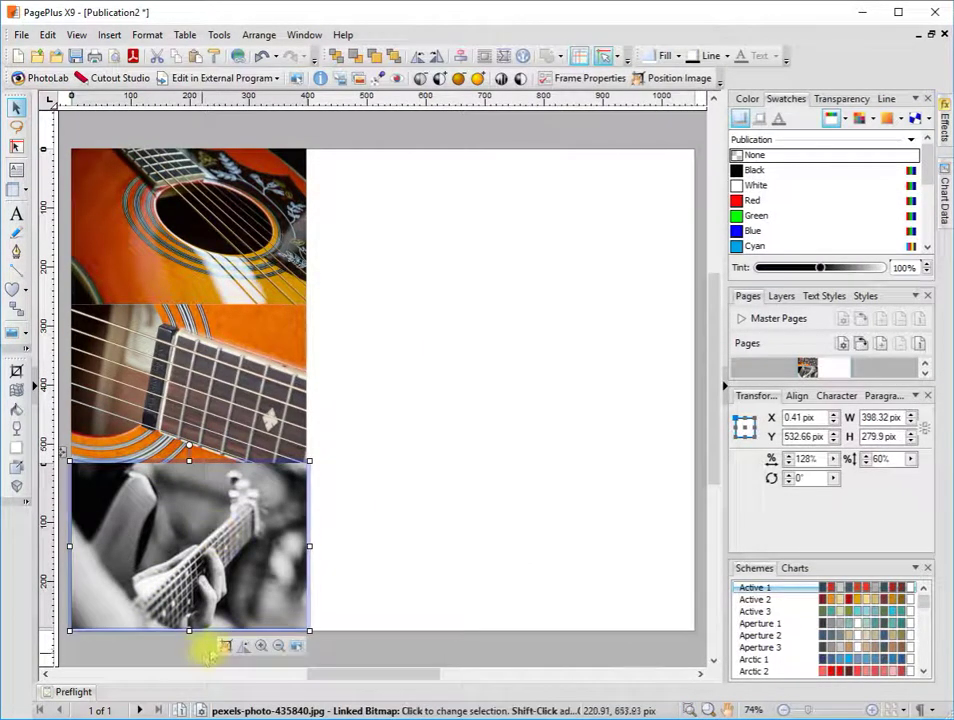
{"action": "left_click", "coordinate": [351, 581]}
{"action": "left_click", "coordinate": [200, 572]}
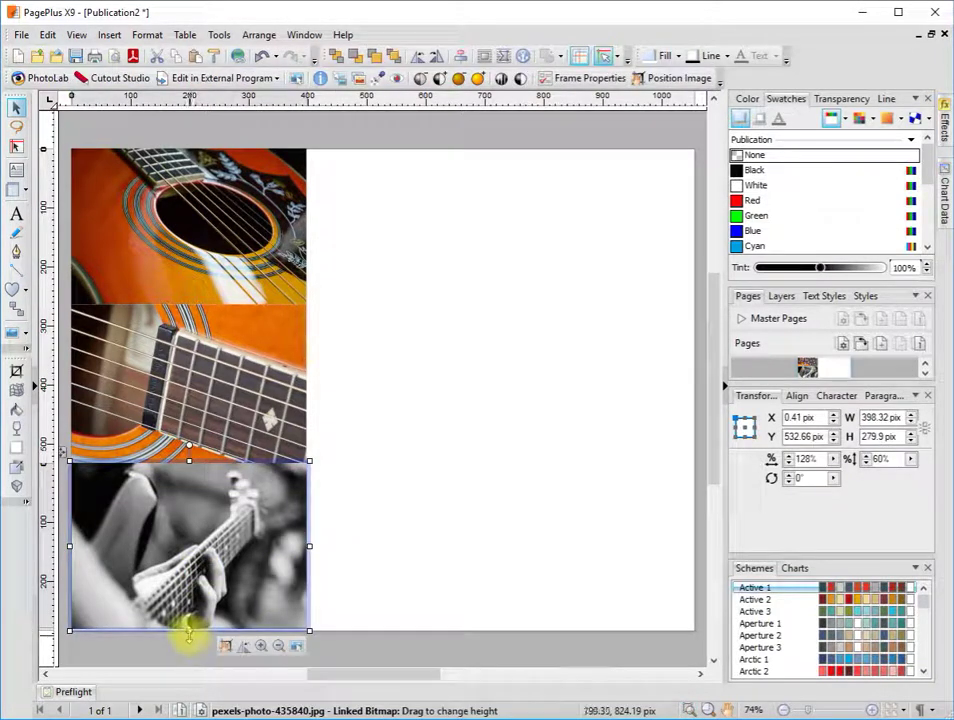
{"action": "left_click_drag", "start_coordinate": [187, 630], "coordinate": [187, 635]}
{"action": "left_click", "coordinate": [336, 558]}
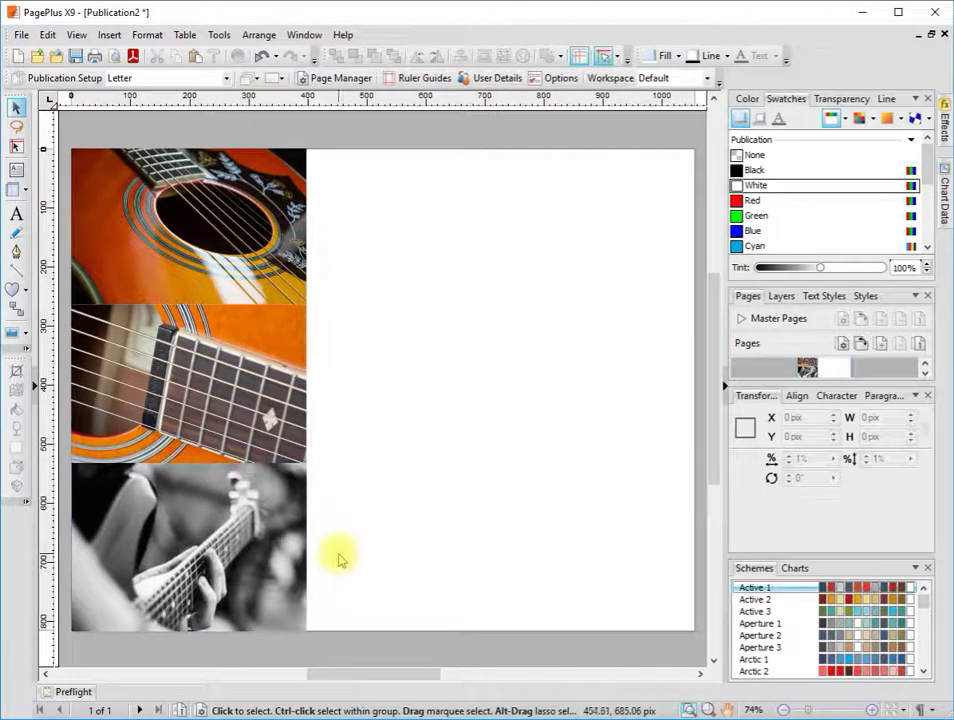
Step: Enlarge the black-and-white photo inside its frame and reposition it so the guitar neck and hand stay in view
{"action": "left_click", "coordinate": [241, 571]}
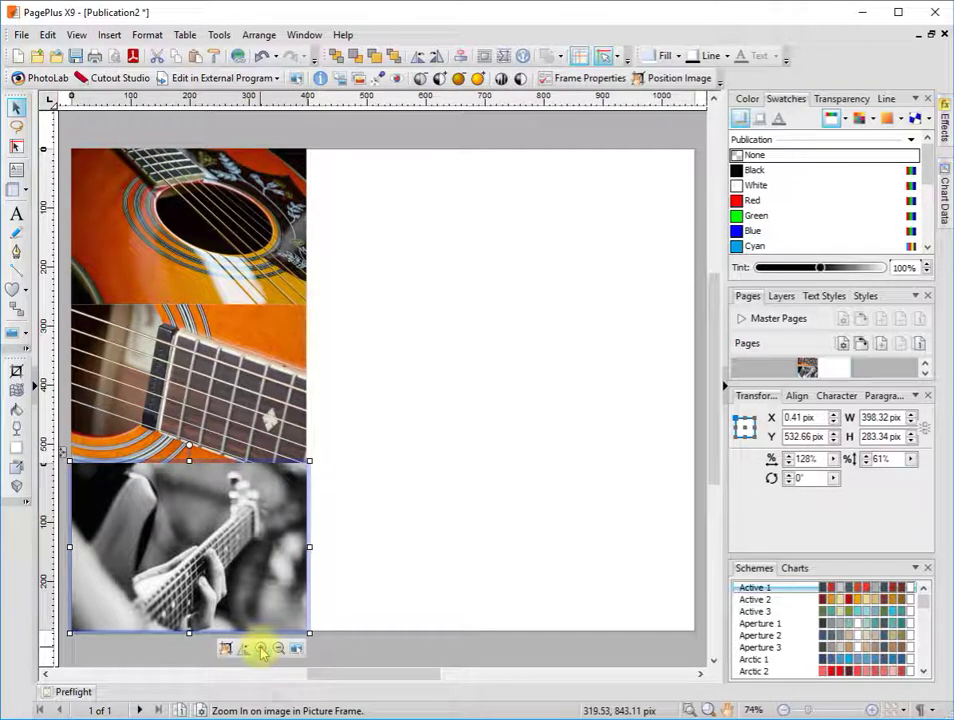
{"action": "left_click", "coordinate": [260, 648]}
{"action": "left_click", "coordinate": [226, 649]}
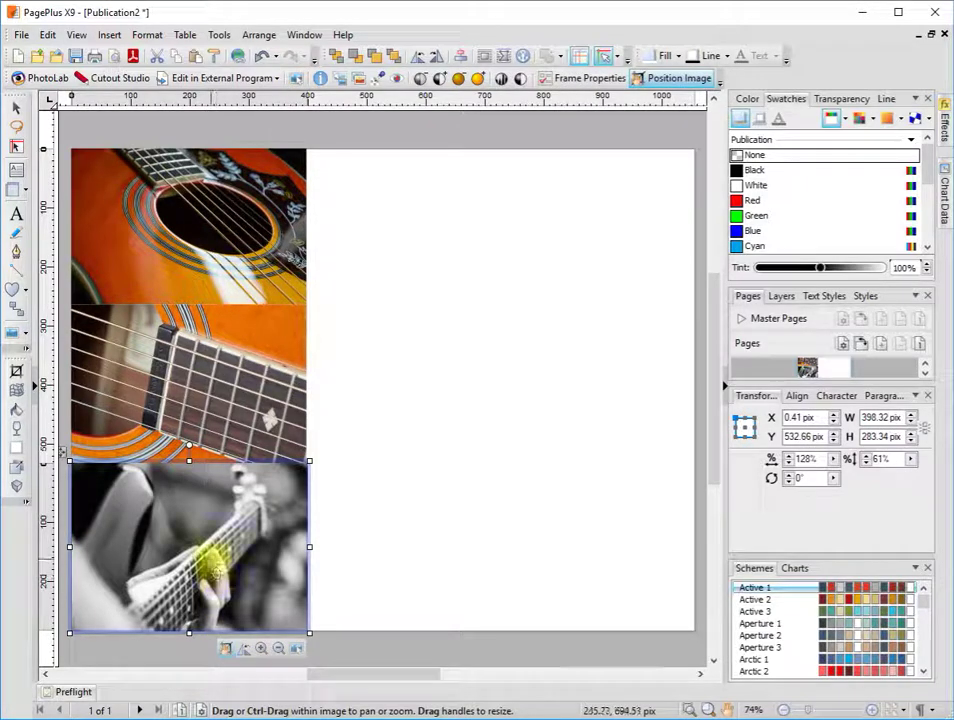
{"action": "mouse_move", "coordinate": [204, 549]}
{"action": "left_mouse_down"}
{"action": "mouse_move", "coordinate": [193, 505]}
{"action": "mouse_move", "coordinate": [190, 571]}
{"action": "mouse_move", "coordinate": [213, 573]}
{"action": "mouse_move", "coordinate": [181, 493]}
{"action": "mouse_move", "coordinate": [202, 571]}
{"action": "mouse_move", "coordinate": [197, 486]}
{"action": "mouse_move", "coordinate": [201, 548]}
{"action": "left_mouse_up"}
{"action": "left_click", "coordinate": [390, 464]}
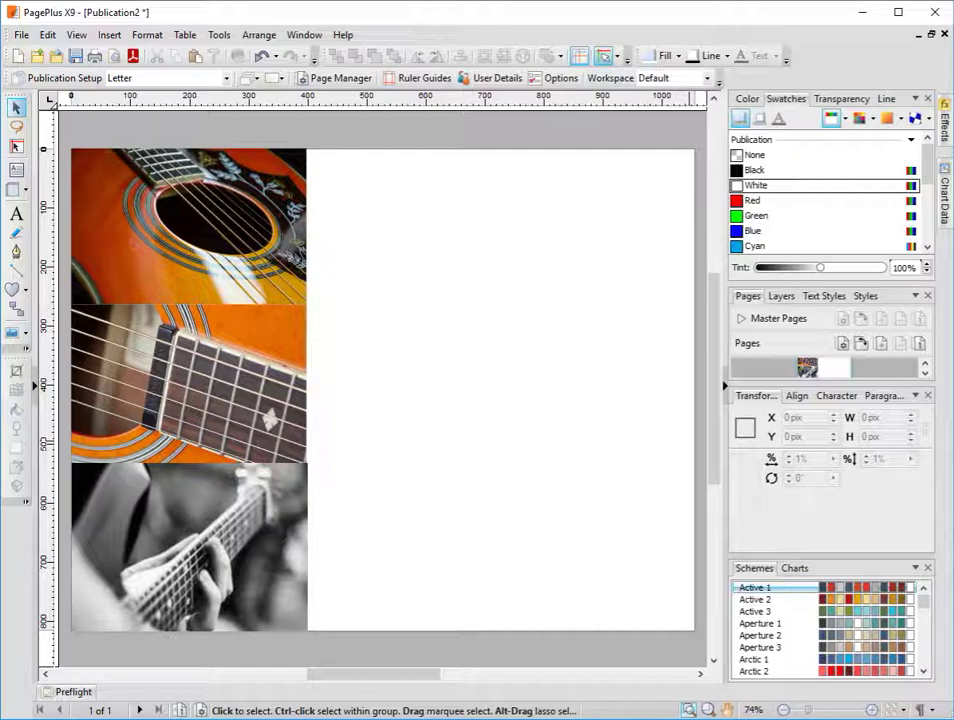
{"action": "left_click", "coordinate": [483, 272]}
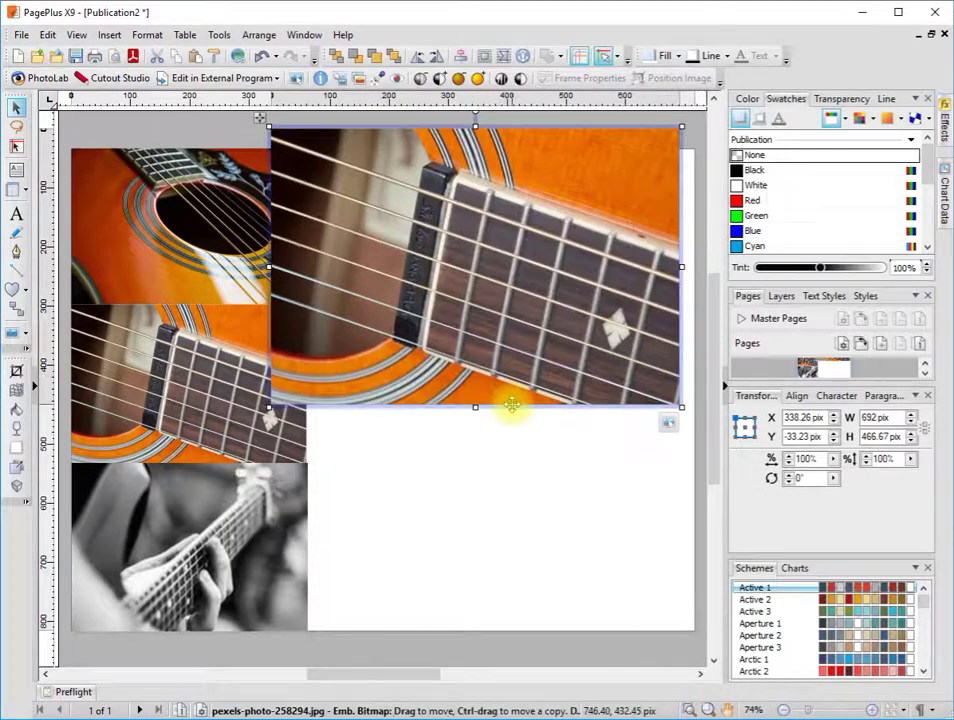
{"action": "left_click_drag", "start_coordinate": [511, 405], "coordinate": [520, 302]}
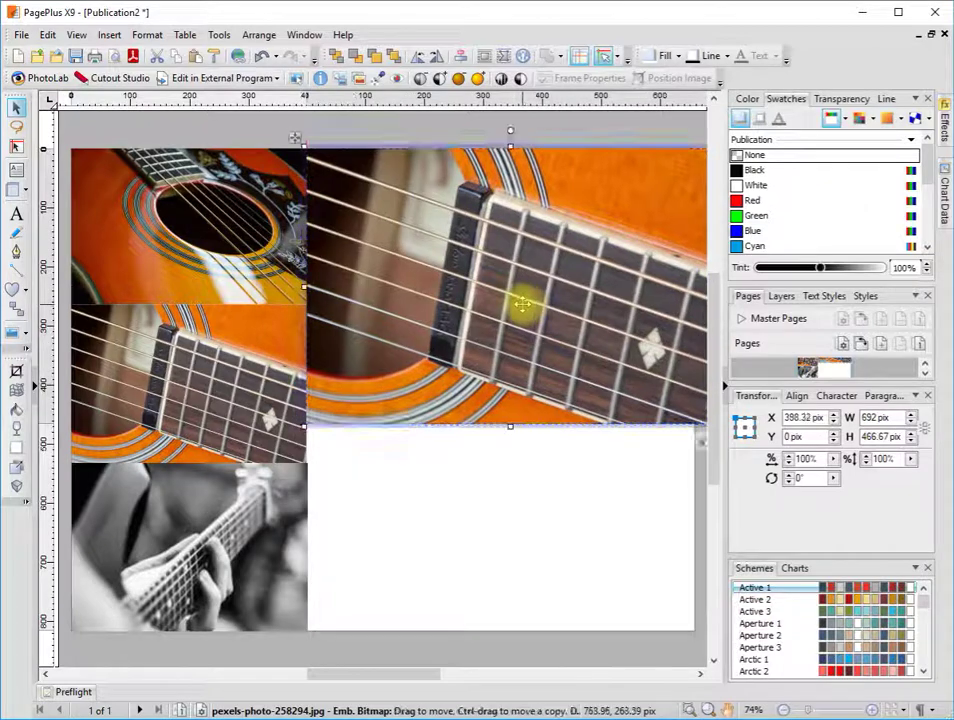
{"action": "key", "text": "Delete"}
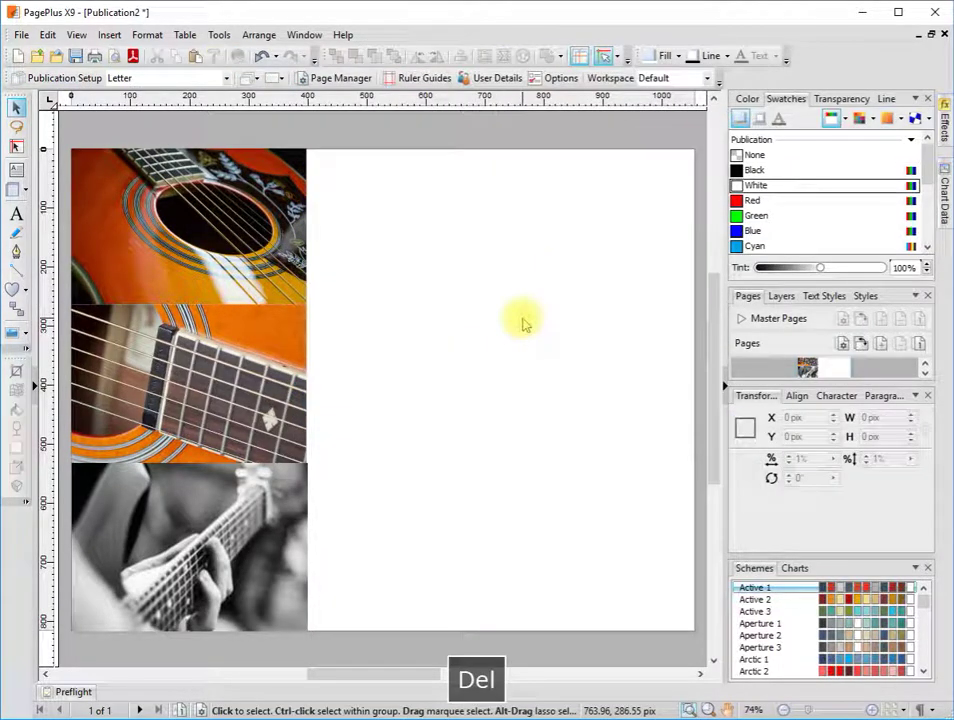
Step: Draw a picture frame about 658 by 533 pixels from the first photo's upper-right corner across to the page's right edge
{"action": "left_click", "coordinate": [27, 341]}
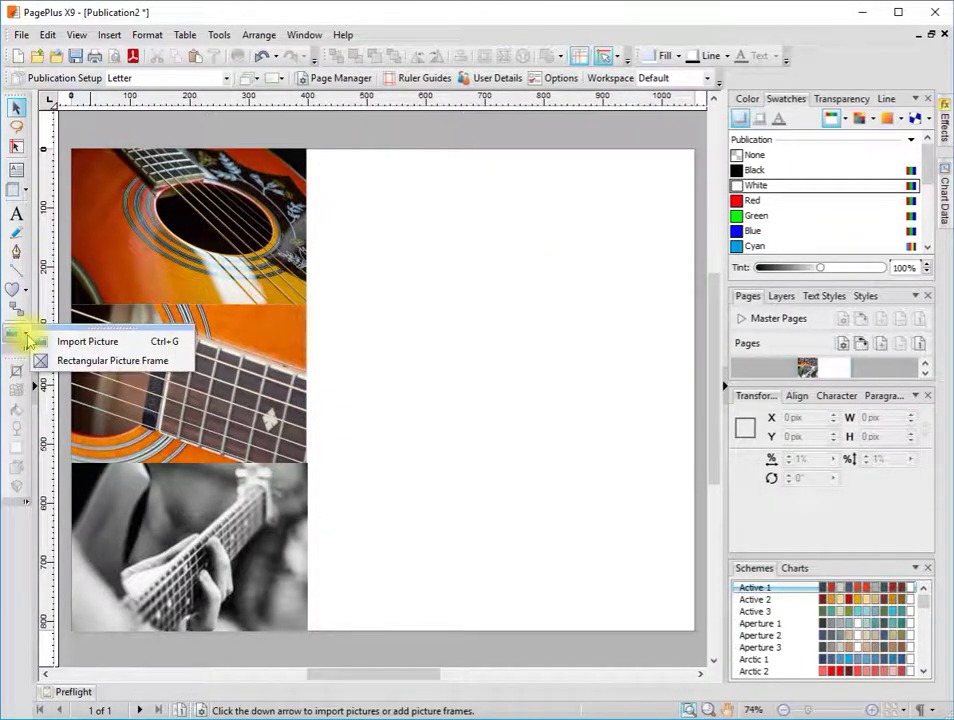
{"action": "left_click", "coordinate": [60, 341]}
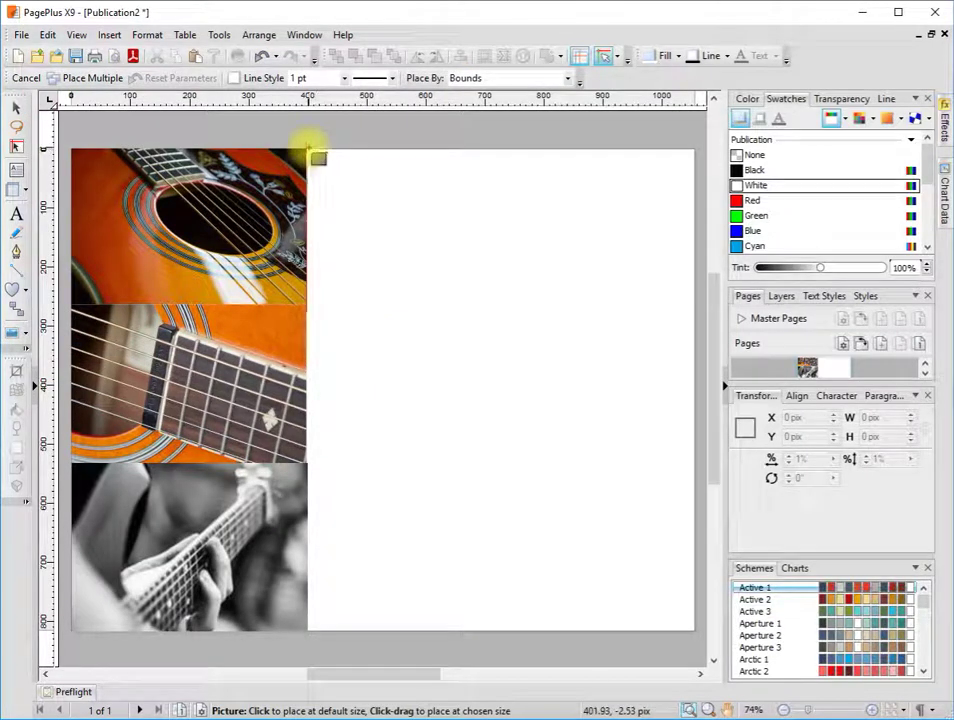
{"action": "left_click_drag", "start_coordinate": [308, 150], "coordinate": [687, 464]}
{"action": "left_click_drag", "start_coordinate": [689, 306], "coordinate": [698, 305]}
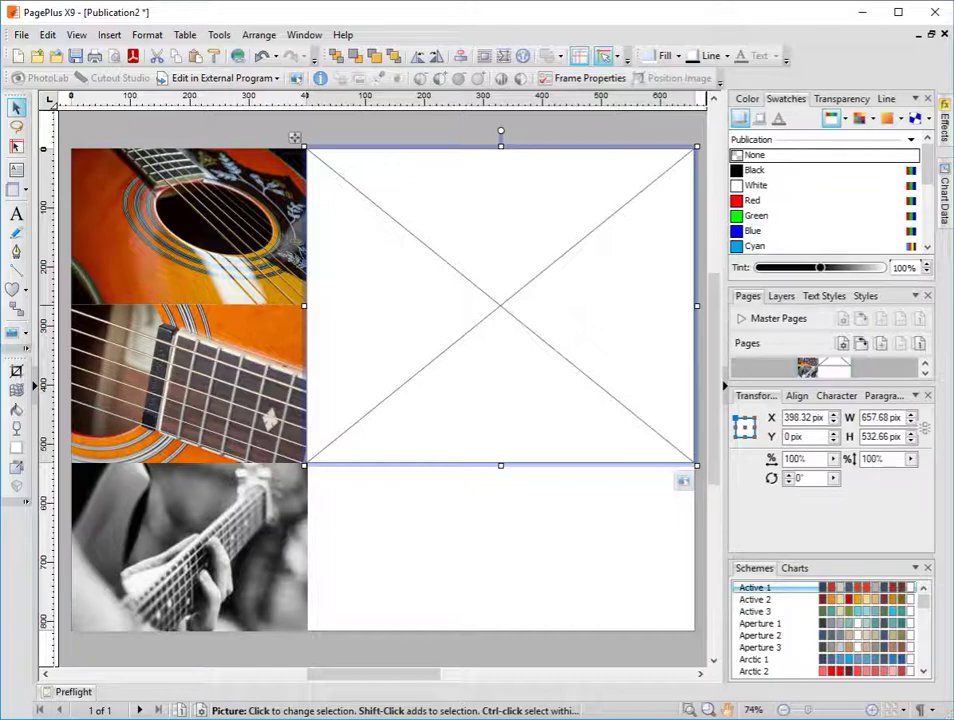
Step: Fill the large empty picture frame with the concert photo pexels-photo-167491.jpg
{"action": "left_click_drag", "start_coordinate": [571, 383], "coordinate": [451, 379]}
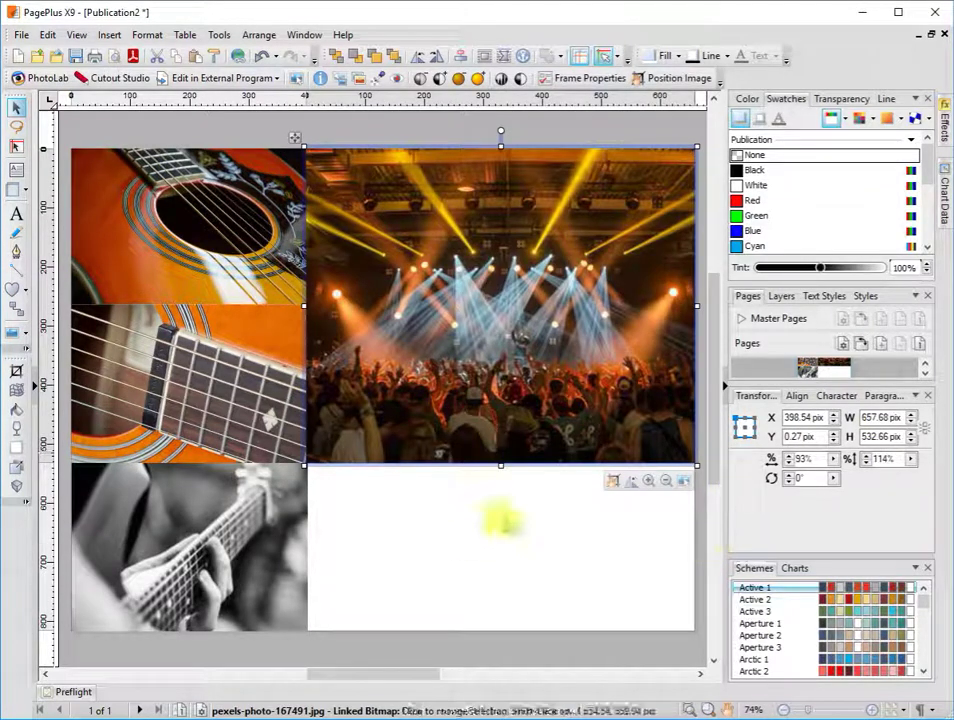
{"action": "left_click", "coordinate": [503, 520]}
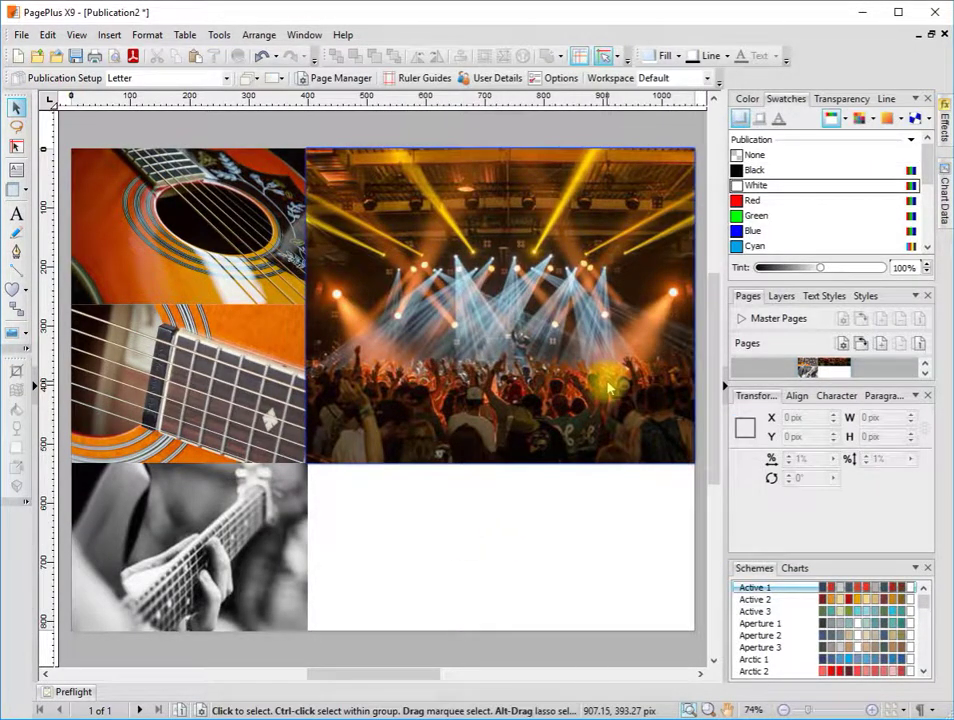
Step: Add the artistic text title "Guitar Lessons" at about 75 pt in the blank area below the concert photo and fit it within that area
{"action": "left_click", "coordinate": [16, 215]}
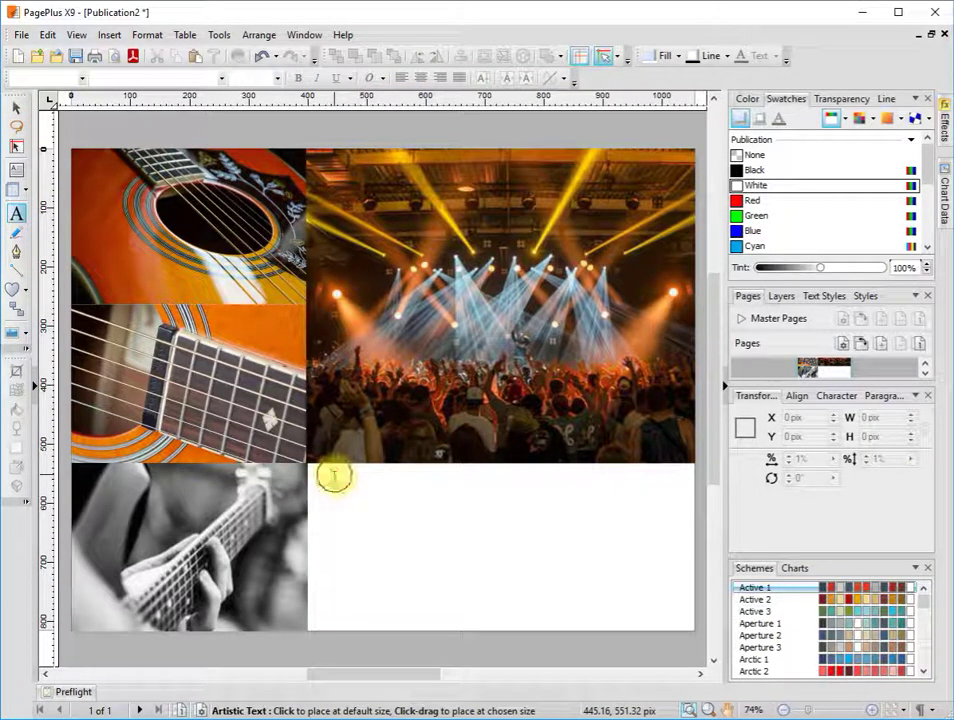
{"action": "left_click_drag", "start_coordinate": [334, 476], "coordinate": [348, 532]}
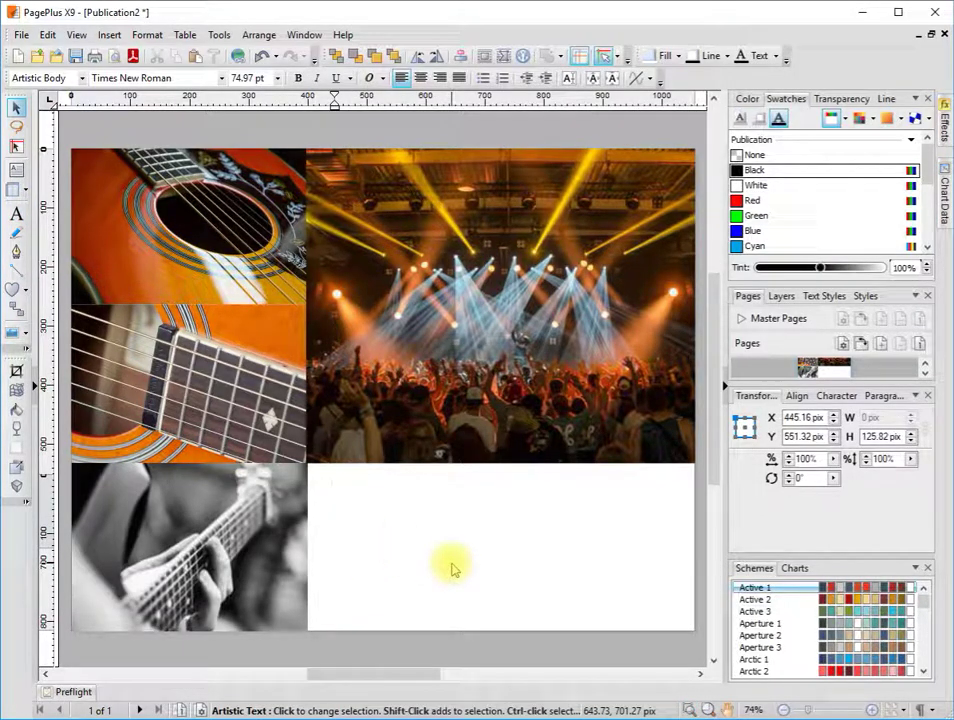
{"action": "type", "text": "Guitar Le"}
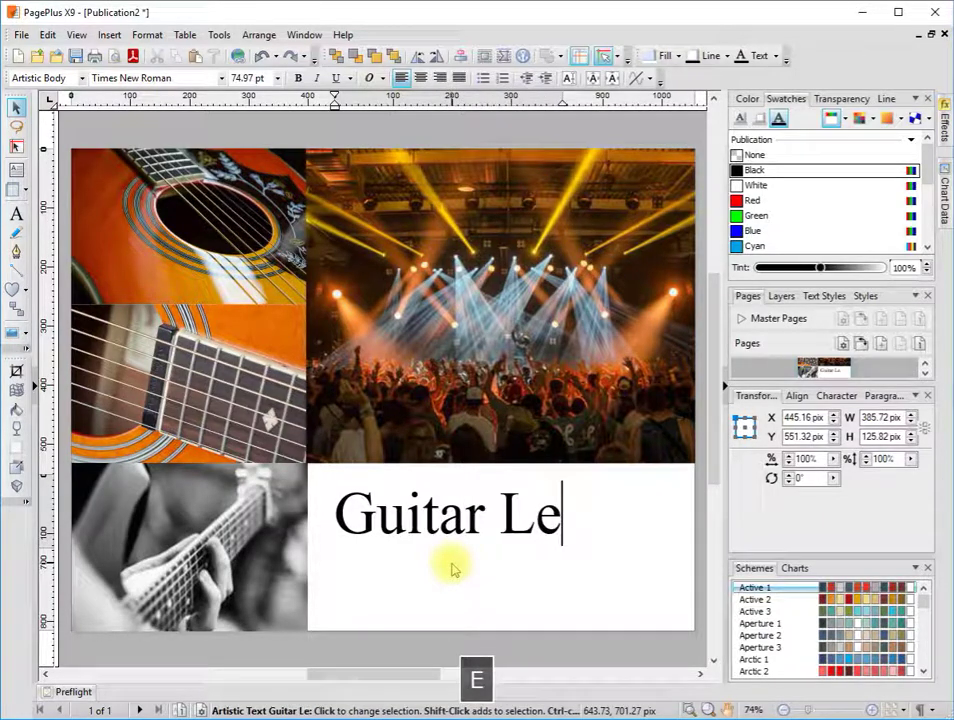
{"action": "type", "text": "ssons"}
{"action": "left_click", "coordinate": [14, 110]}
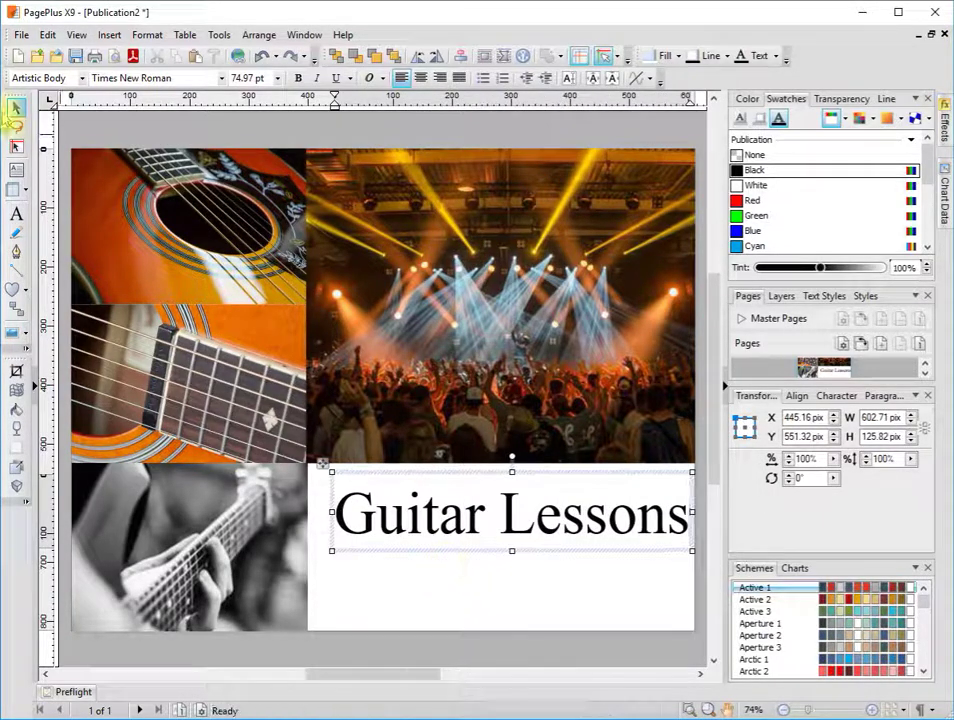
{"action": "left_click", "coordinate": [464, 549]}
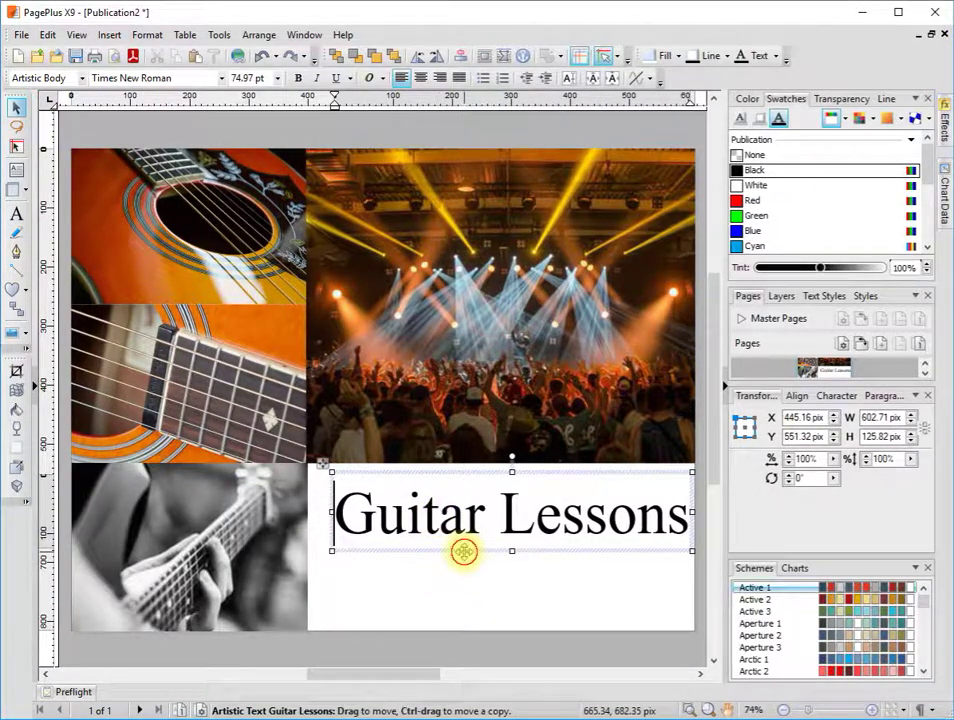
{"action": "left_click_drag", "start_coordinate": [477, 549], "coordinate": [461, 552]}
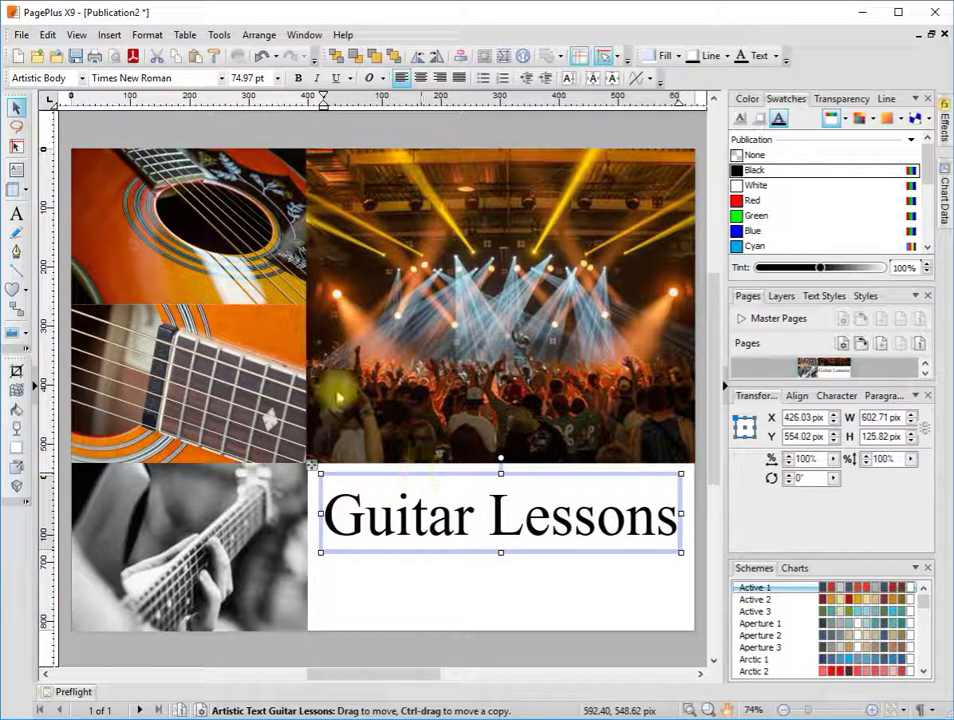
Step: Change the title's font to Accord SF and shrink the title to about 56 pt
{"action": "left_click", "coordinate": [223, 78]}
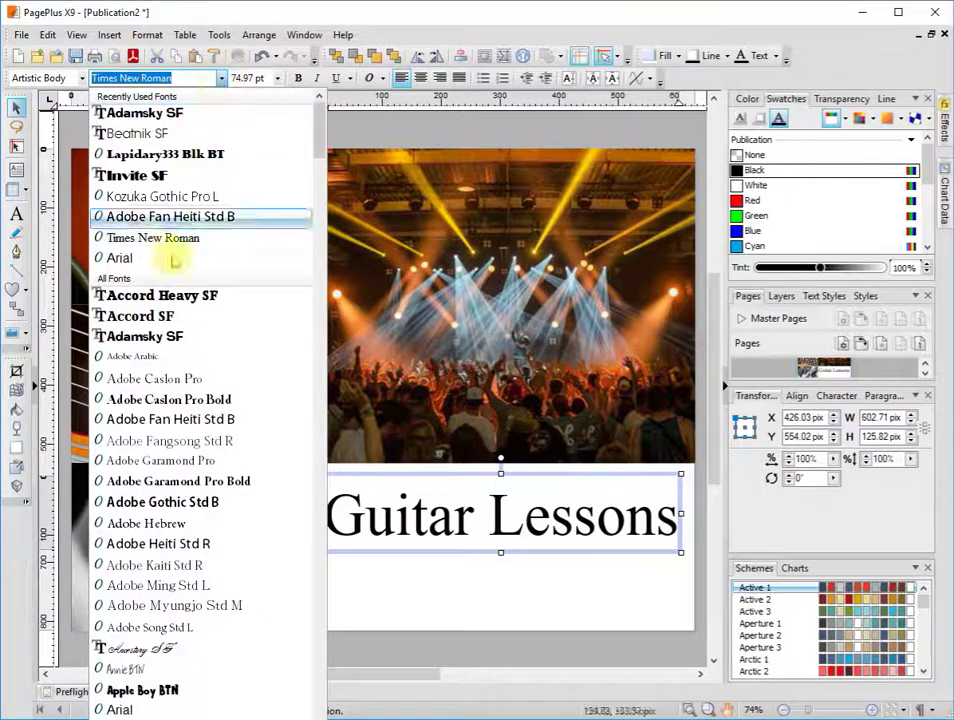
{"action": "left_click", "coordinate": [135, 316]}
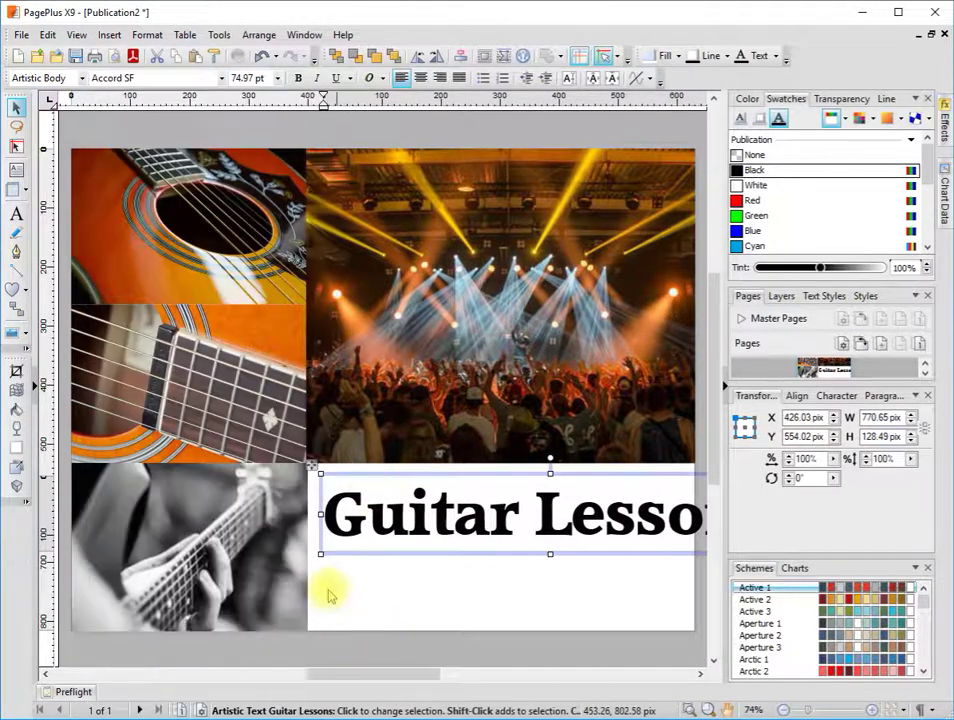
{"action": "left_click_drag", "start_coordinate": [320, 553], "coordinate": [429, 537]}
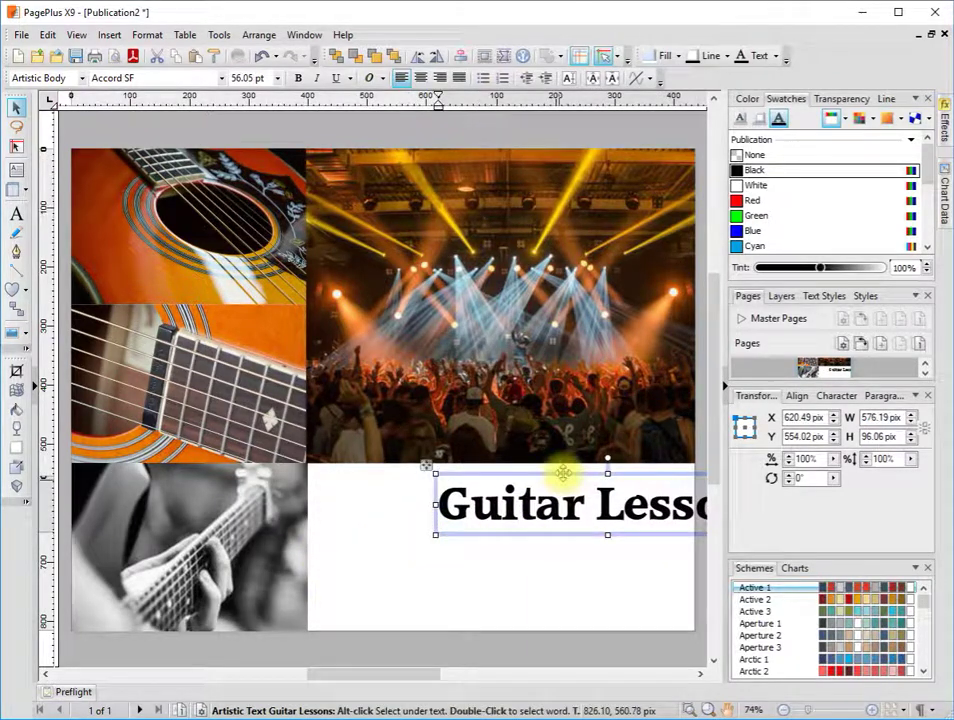
Step: Move the title back into the blank area below the concert photo and centre-align its text
{"action": "left_click_drag", "start_coordinate": [558, 473], "coordinate": [454, 466]}
{"action": "left_click", "coordinate": [486, 500]}
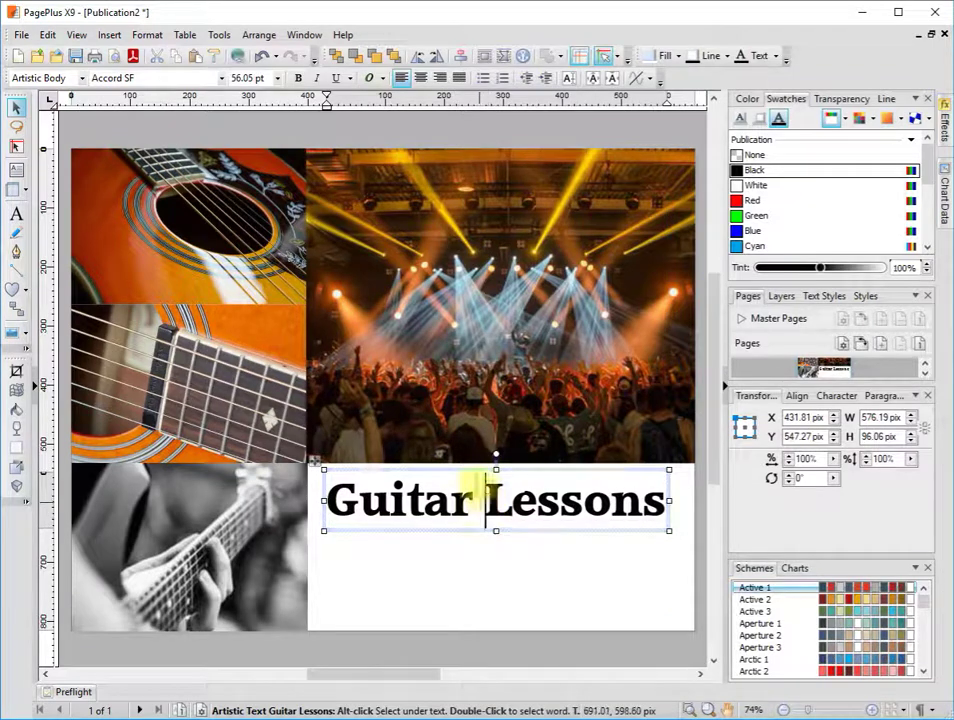
{"action": "left_click", "coordinate": [421, 78]}
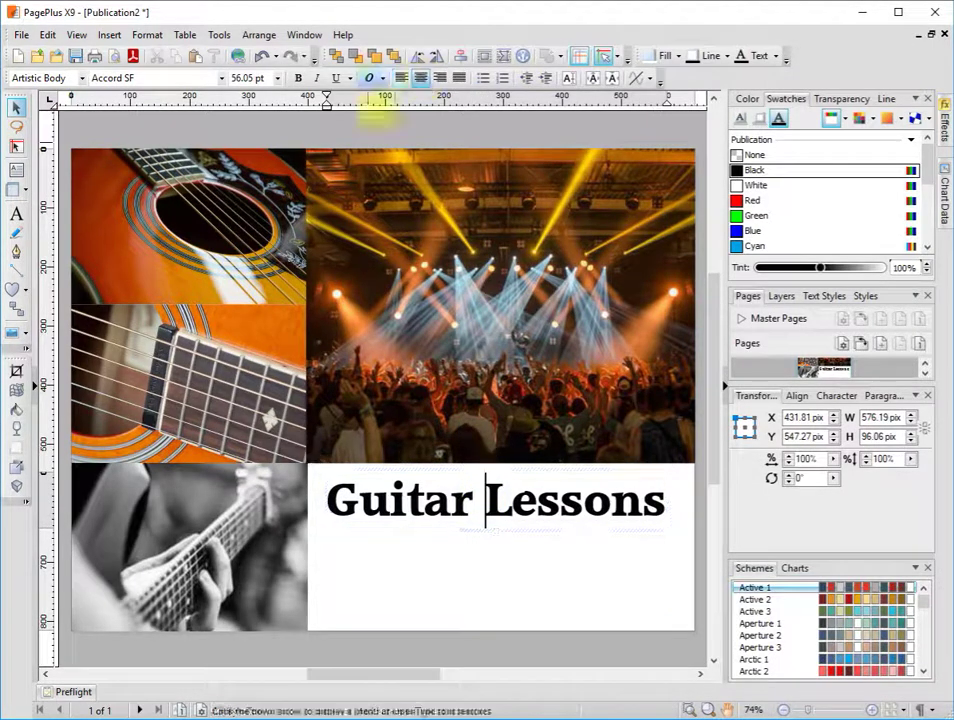
{"action": "left_click_drag", "start_coordinate": [471, 470], "coordinate": [473, 474]}
{"action": "left_click", "coordinate": [455, 548]}
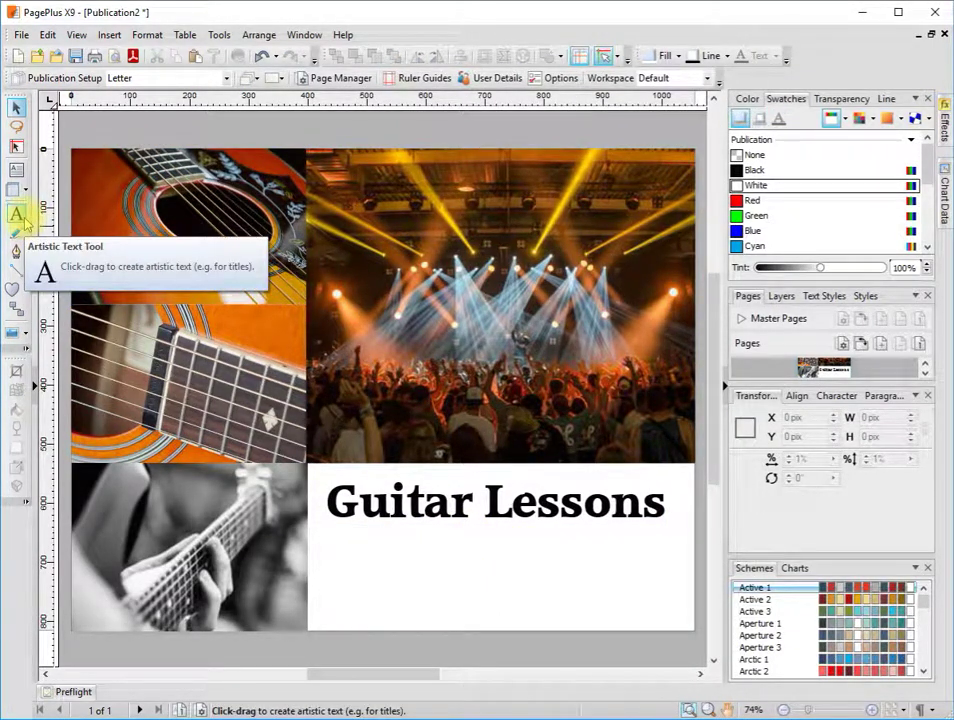
Step: Draw a text frame about 576 by 86 pixels directly below the title, matching its width
{"action": "left_click", "coordinate": [17, 168]}
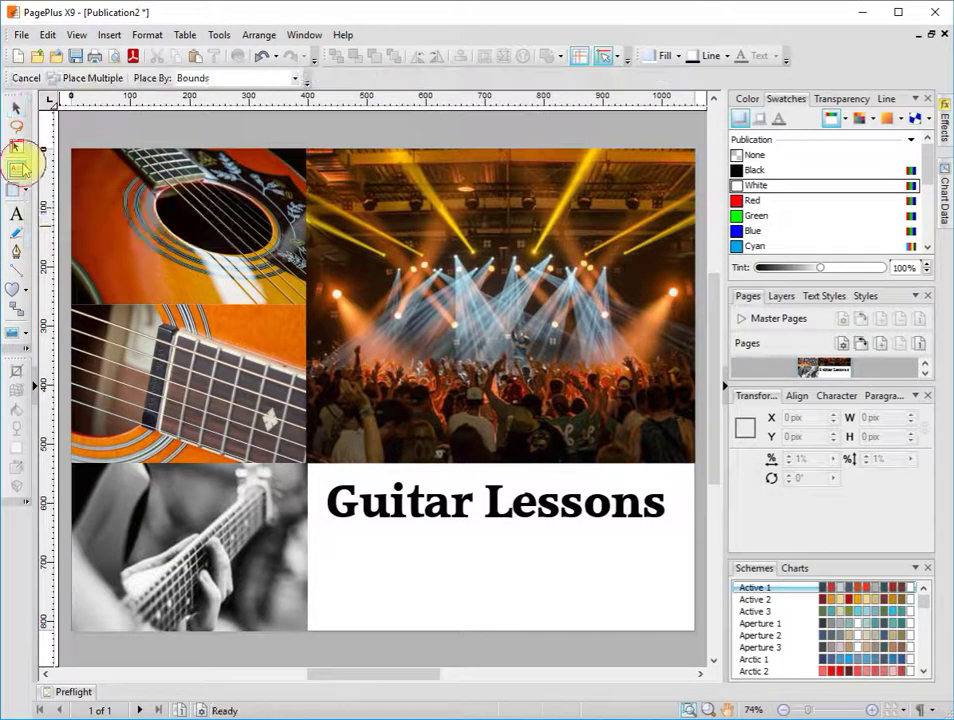
{"action": "left_click_drag", "start_coordinate": [326, 537], "coordinate": [669, 590]}
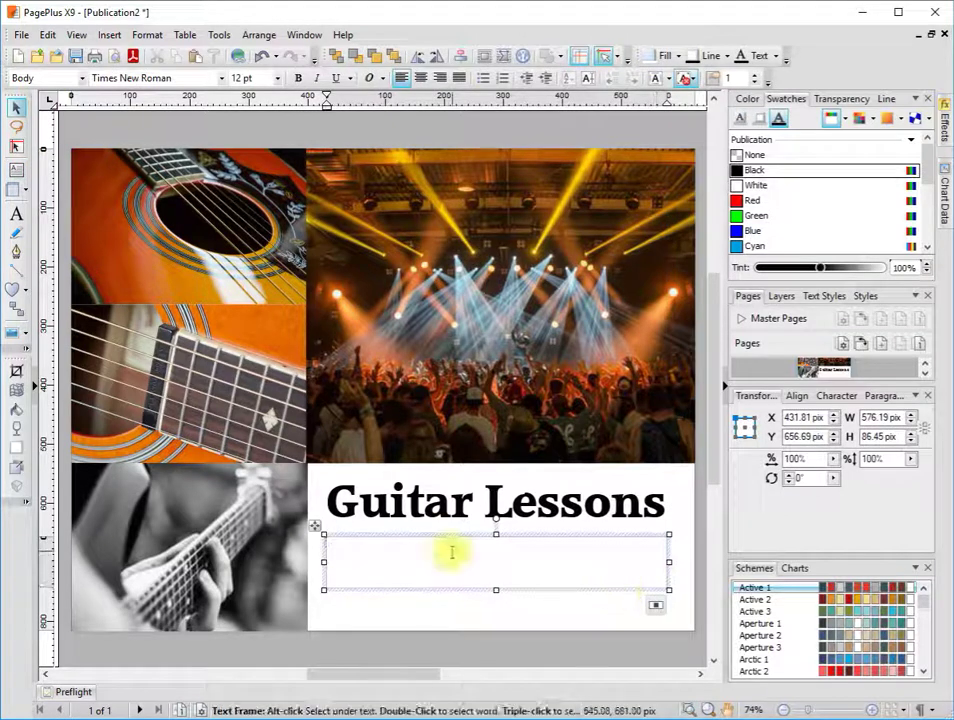
{"action": "type", "text": "Guitar"}
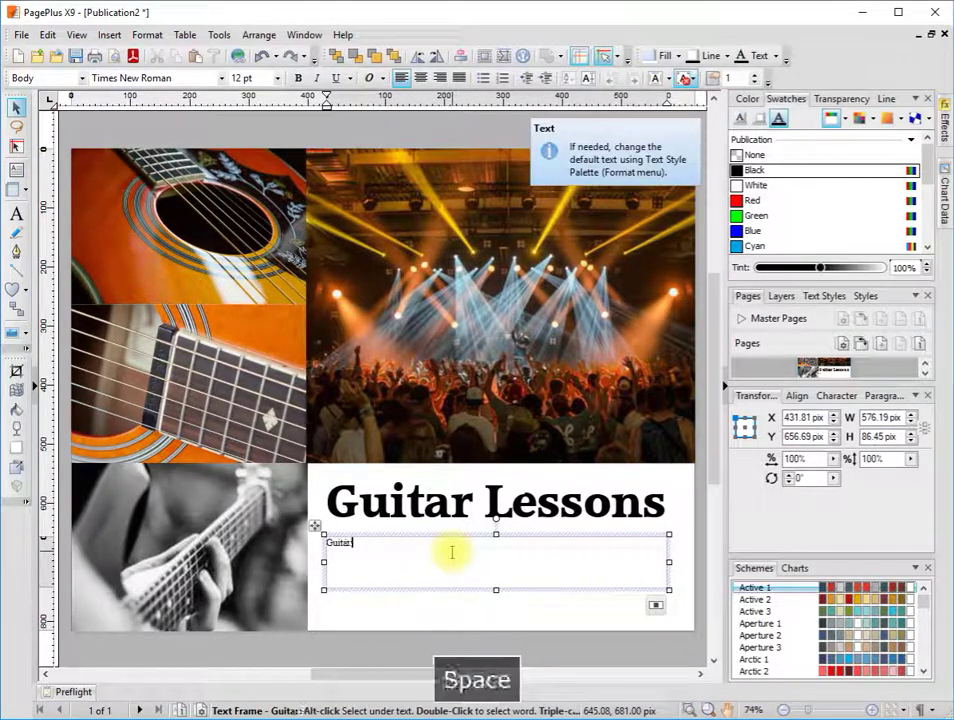
{"action": "type", "text": " Les"}
{"action": "key", "text": "BackSpace"}
{"action": "key", "text": "BackSpace"}
{"action": "key", "text": "BackSpace"}
{"action": "key", "text": "BackSpace"}
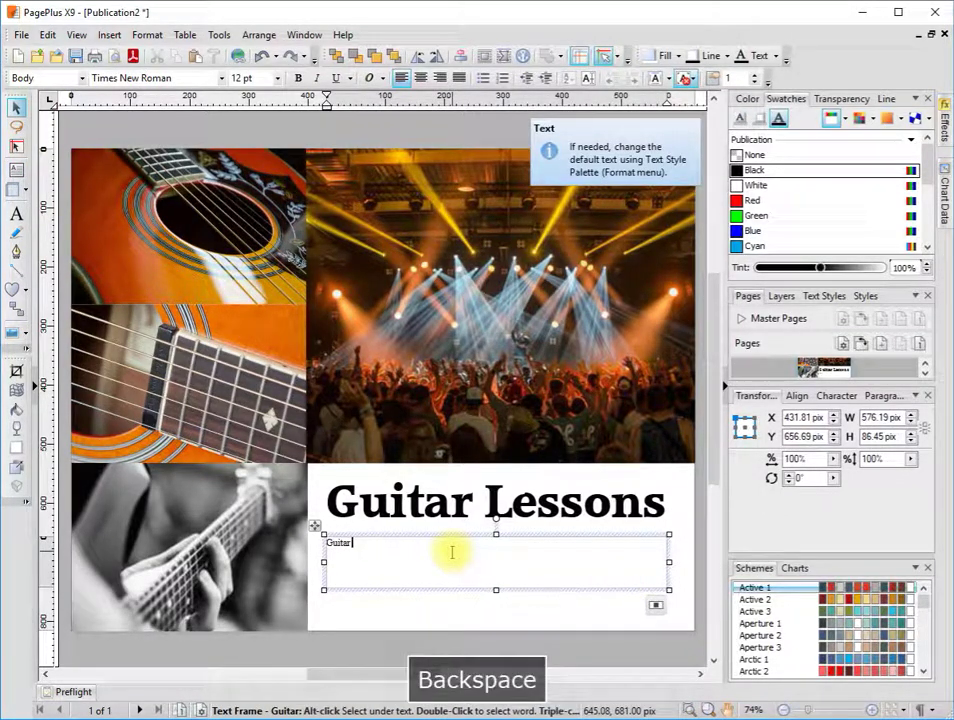
{"action": "key", "text": "BackSpace"}
{"action": "key", "text": "BackSpace"}
{"action": "key", "text": "BackSpace"}
{"action": "key", "text": "BackSpace"}
{"action": "key", "text": "BackSpace"}
{"action": "key", "text": "BackSpace"}
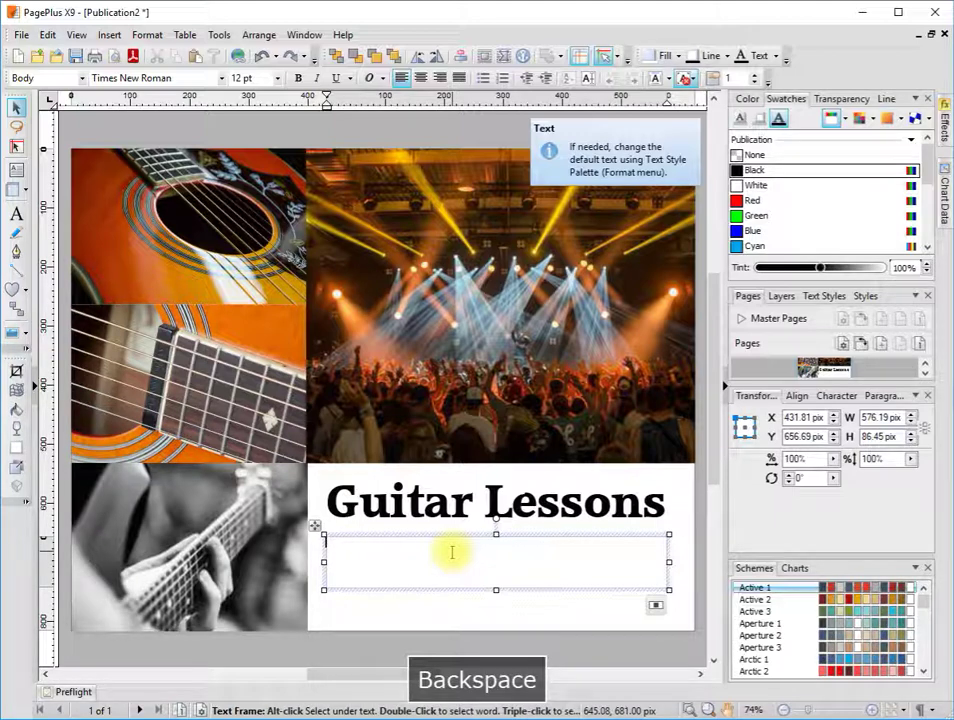
Step: Enter "Every Monday Night @ 7pm" in the text frame below the title
{"action": "type", "text": "Every "}
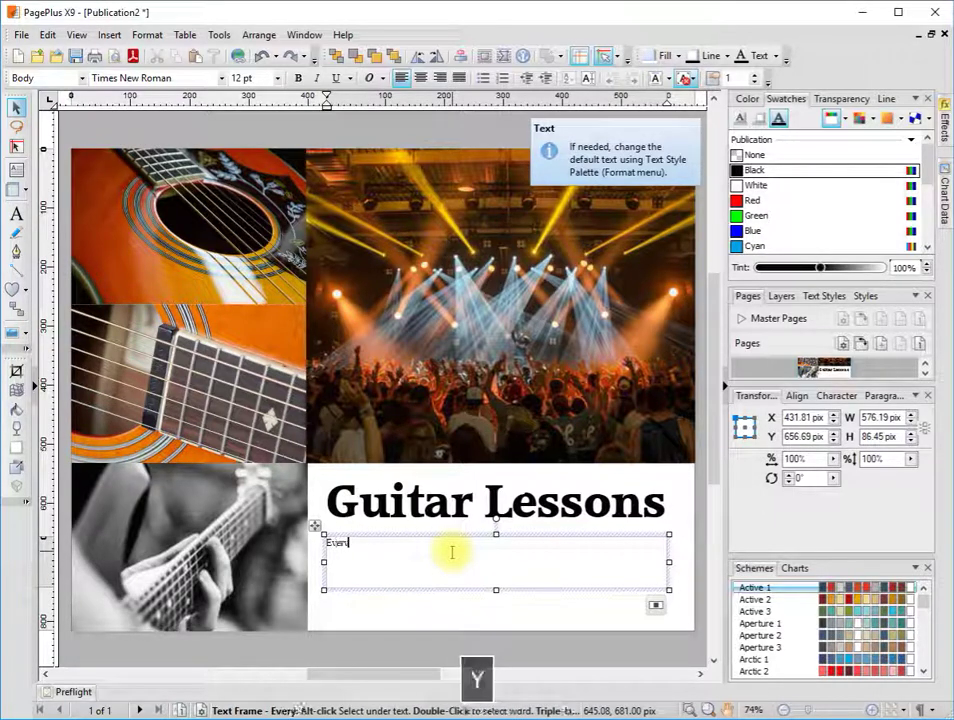
{"action": "type", "text": "Monday"}
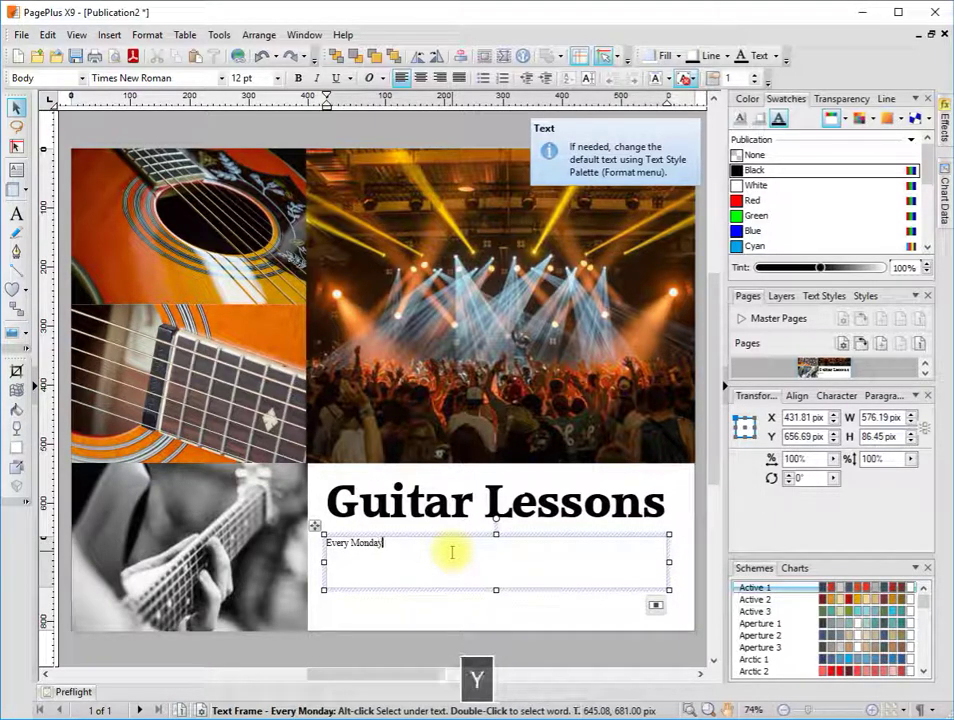
{"action": "type", "text": " Night"}
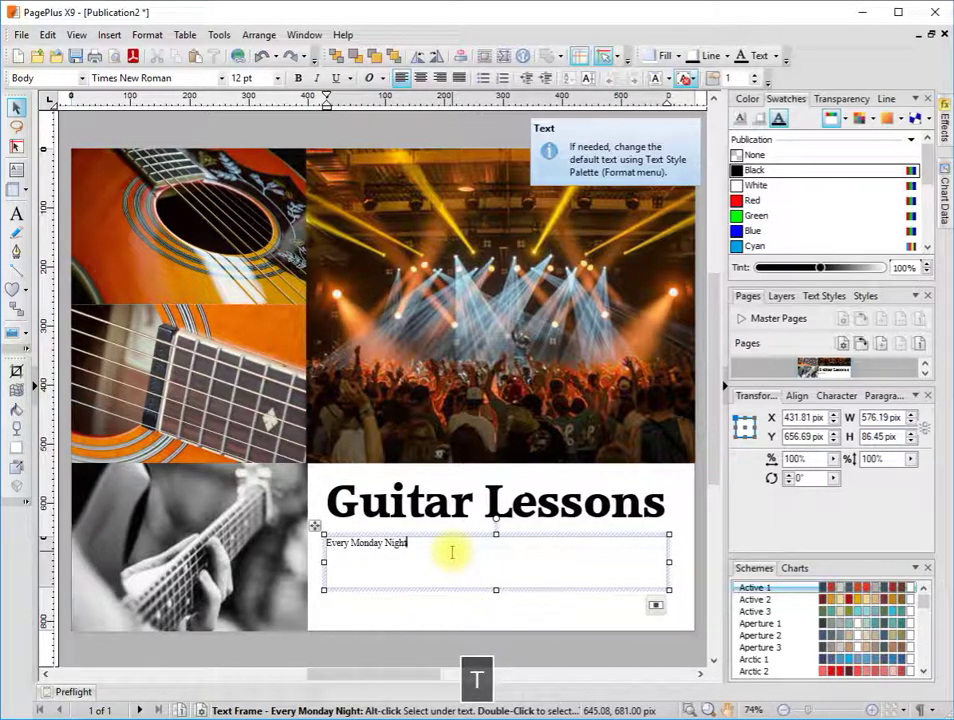
{"action": "type", "text": " @ 7p"}
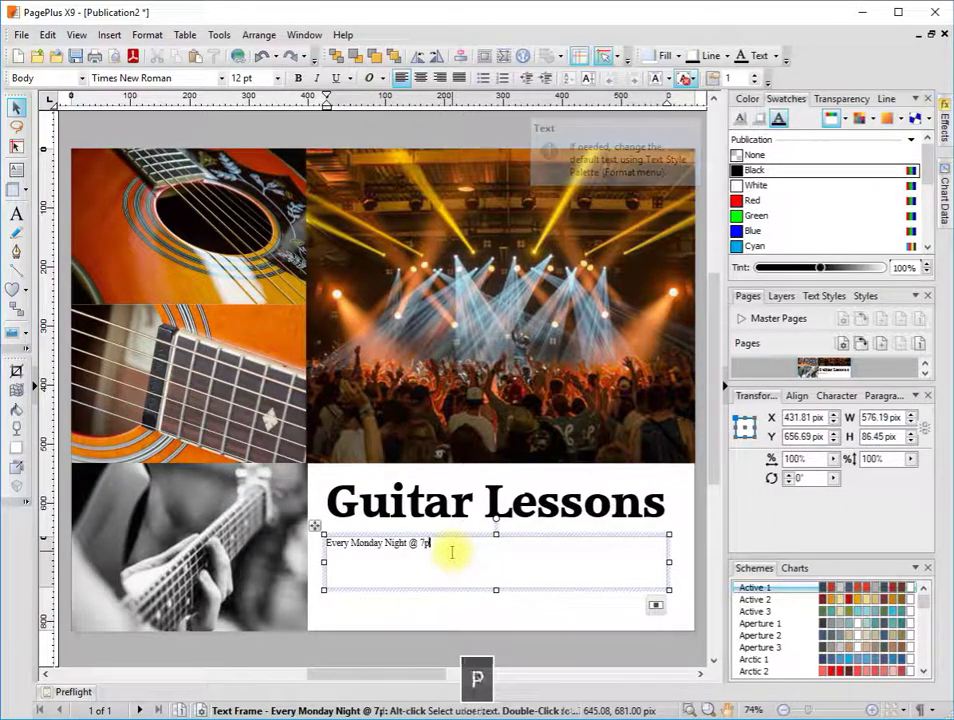
{"action": "type", "text": "m"}
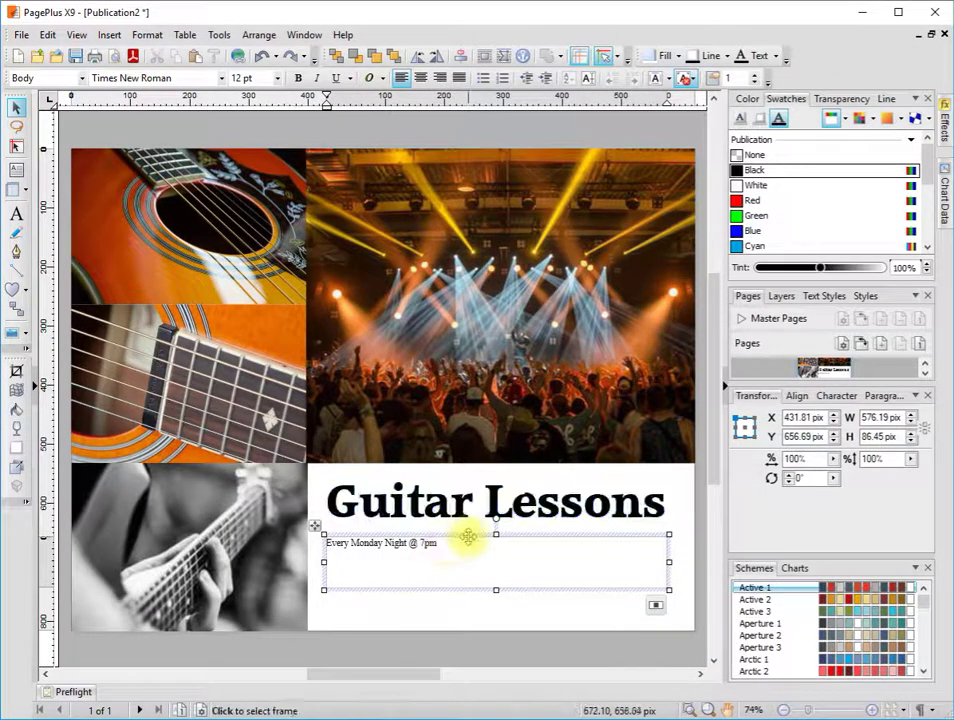
Step: Set the "Every Monday Night @ 7pm" text to 30 pt and centre it in its frame
{"action": "left_click", "coordinate": [464, 532]}
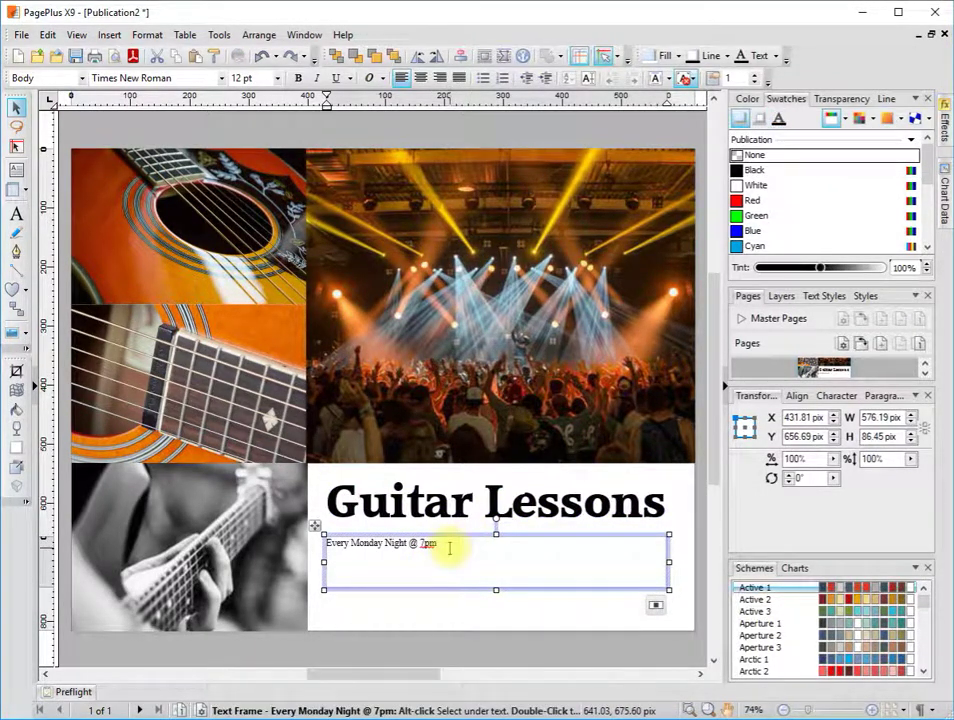
{"action": "left_click", "coordinate": [251, 80]}
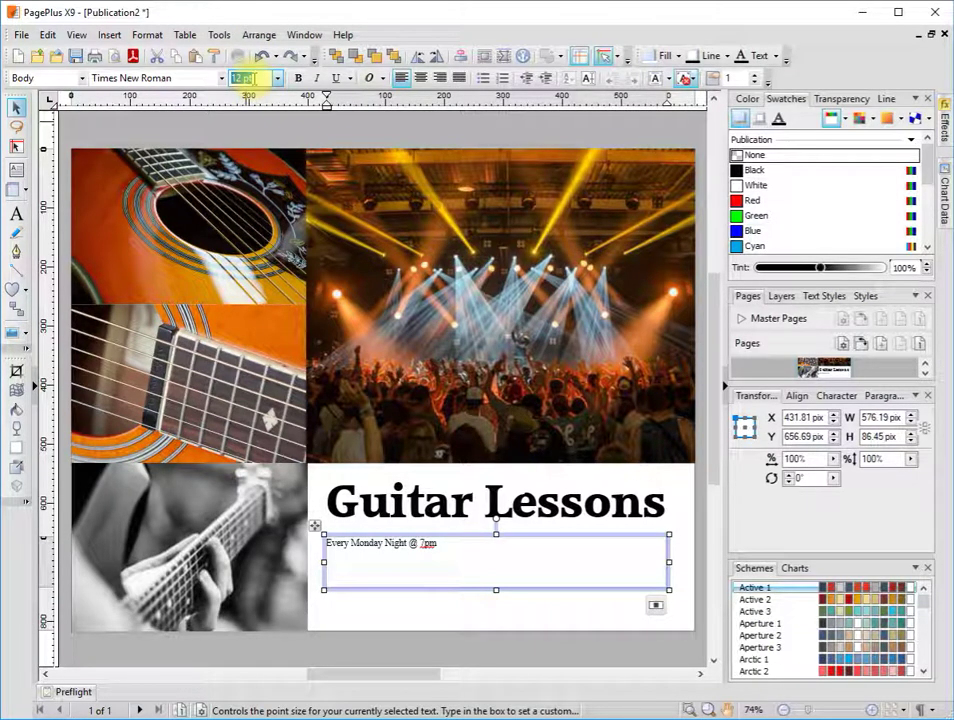
{"action": "scroll", "coordinate": [248, 80], "scroll_direction": "up", "scroll_amount": 9}
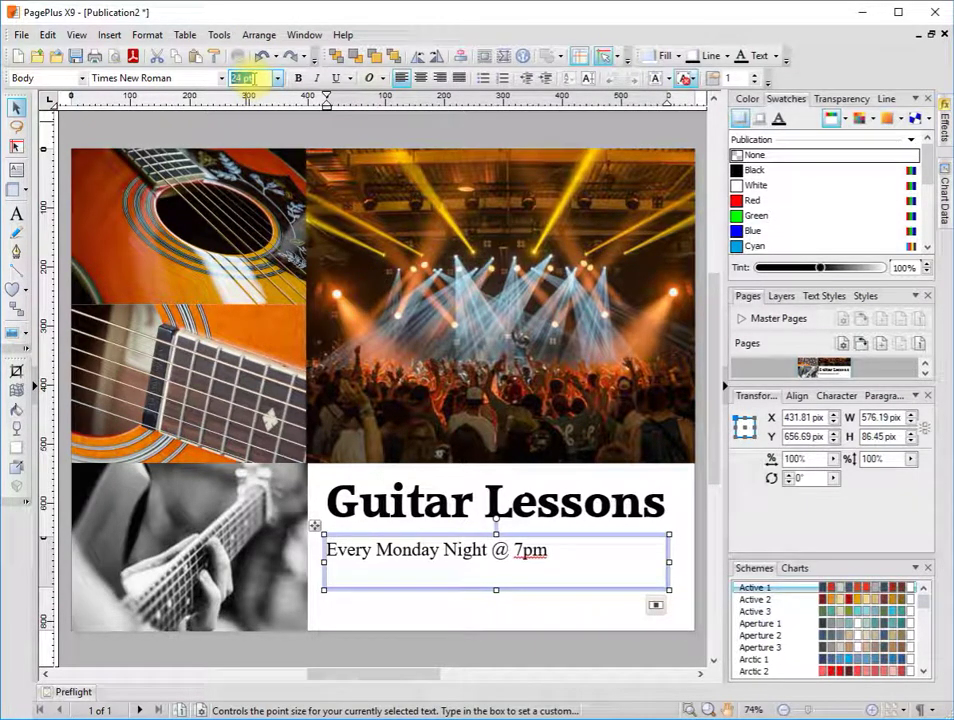
{"action": "scroll", "coordinate": [248, 80], "scroll_direction": "down", "scroll_amount": 2}
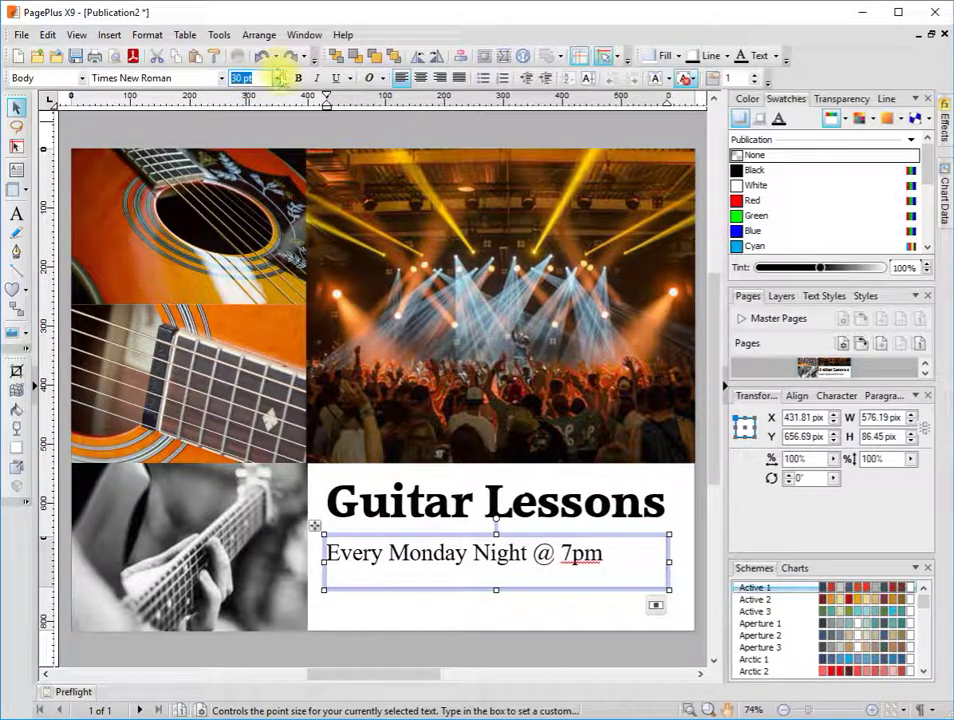
{"action": "left_click", "coordinate": [278, 78]}
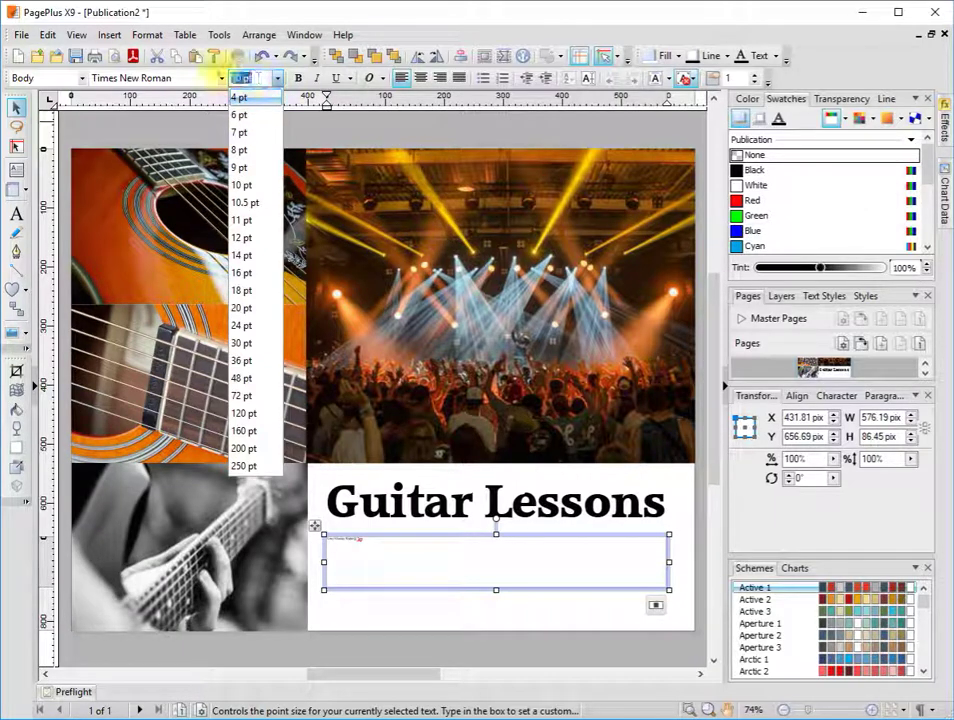
{"action": "type", "text": "30"}
{"action": "key", "text": "Return"}
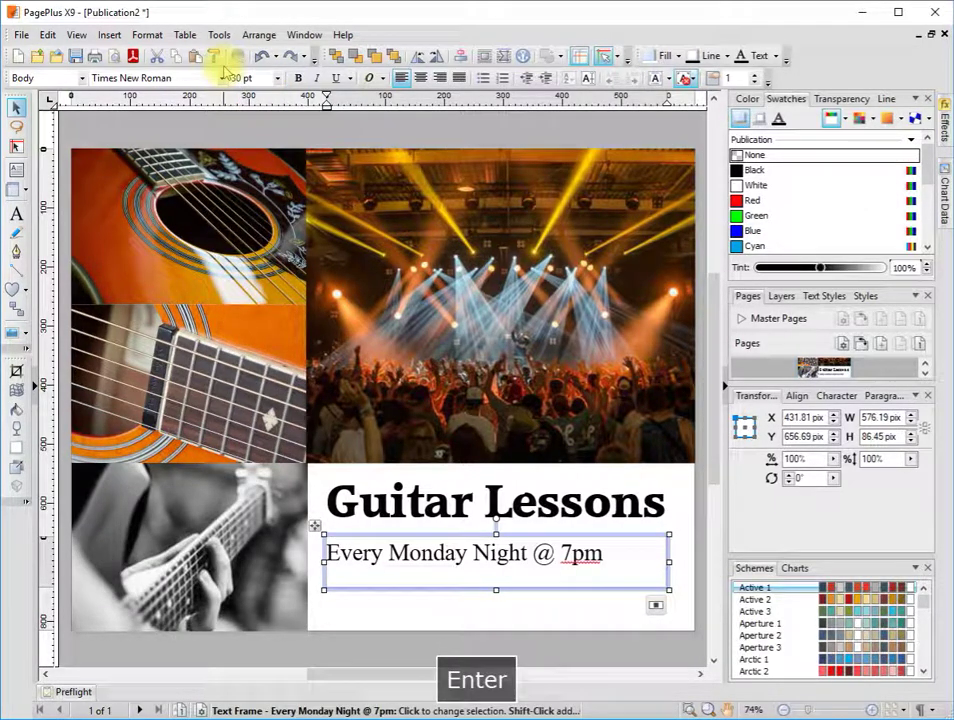
{"action": "left_click", "coordinate": [422, 78]}
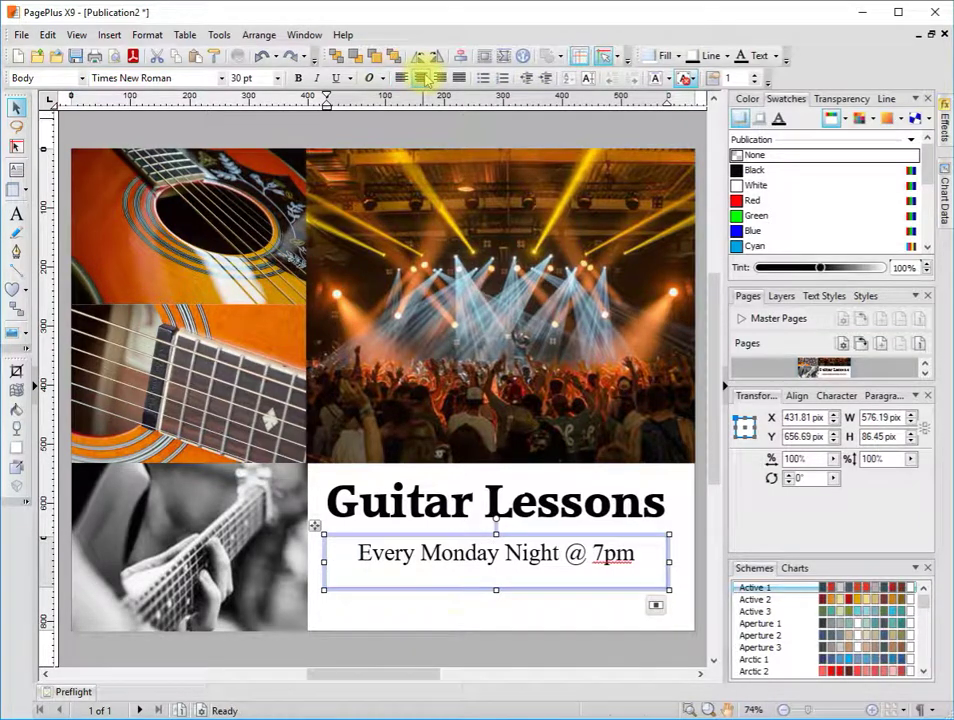
Step: Move the schedule text frame up slightly closer to the title, to a Y position of about 646 pixels
{"action": "left_click", "coordinate": [485, 617]}
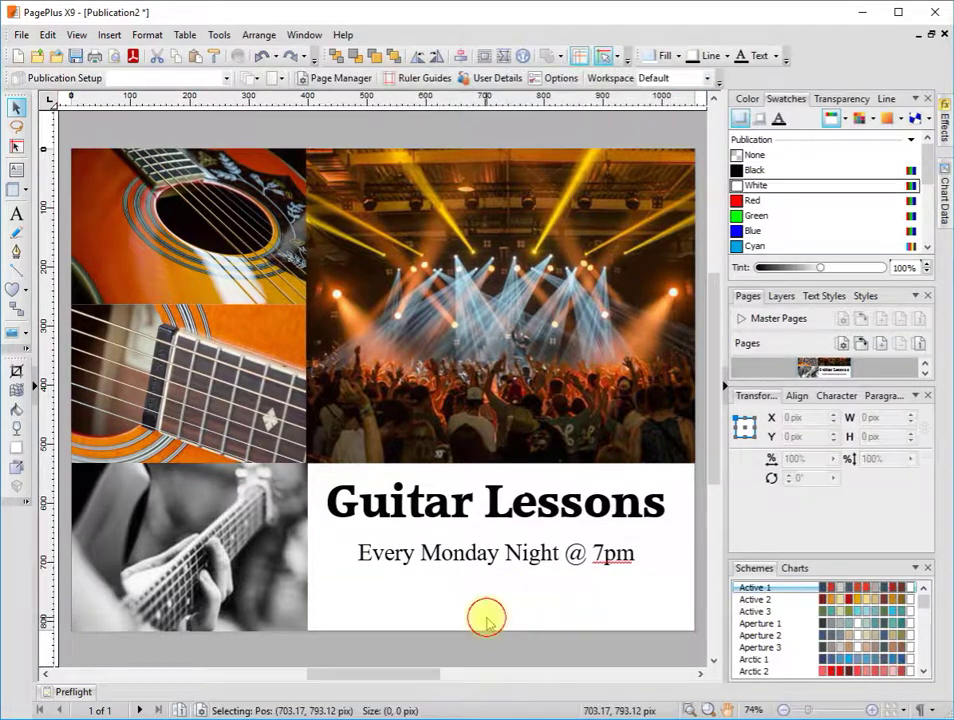
{"action": "left_click", "coordinate": [488, 540]}
{"action": "left_click_drag", "start_coordinate": [481, 537], "coordinate": [479, 530]}
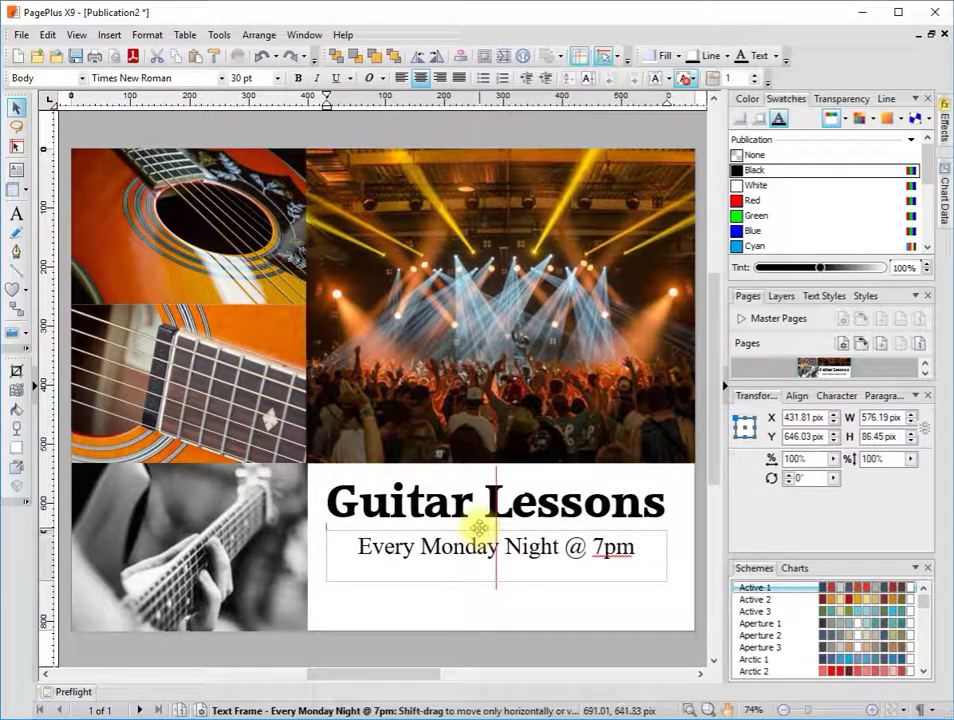
{"action": "left_click", "coordinate": [500, 613]}
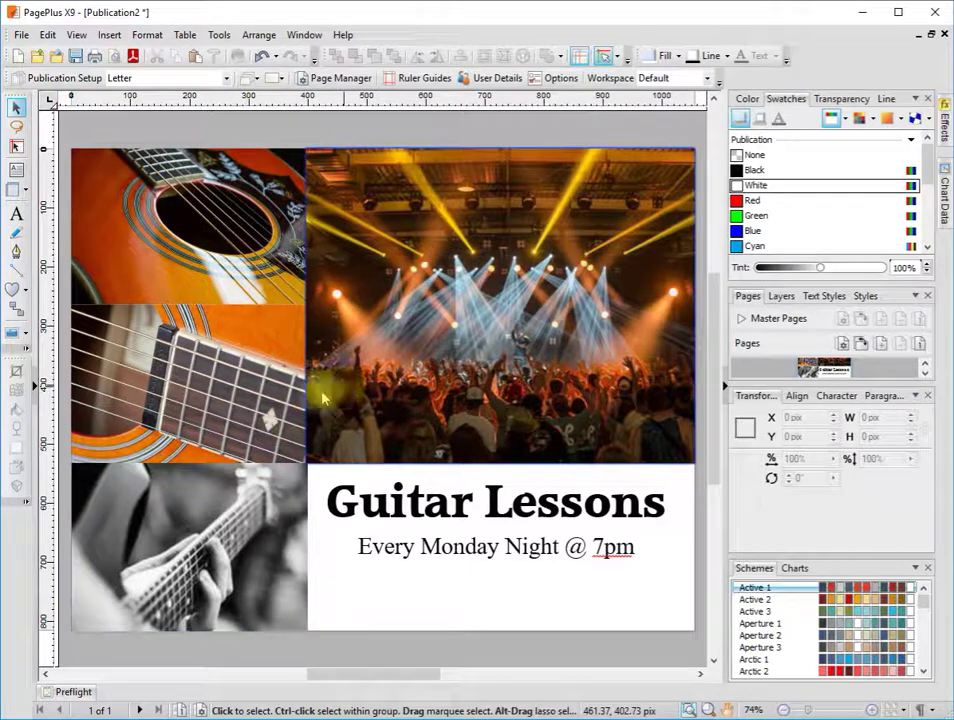
Step: Recolour the guitar sound-hole photo in the page's upper-left corner blue, with RGB 0, 142, 255
{"action": "left_click", "coordinate": [191, 287]}
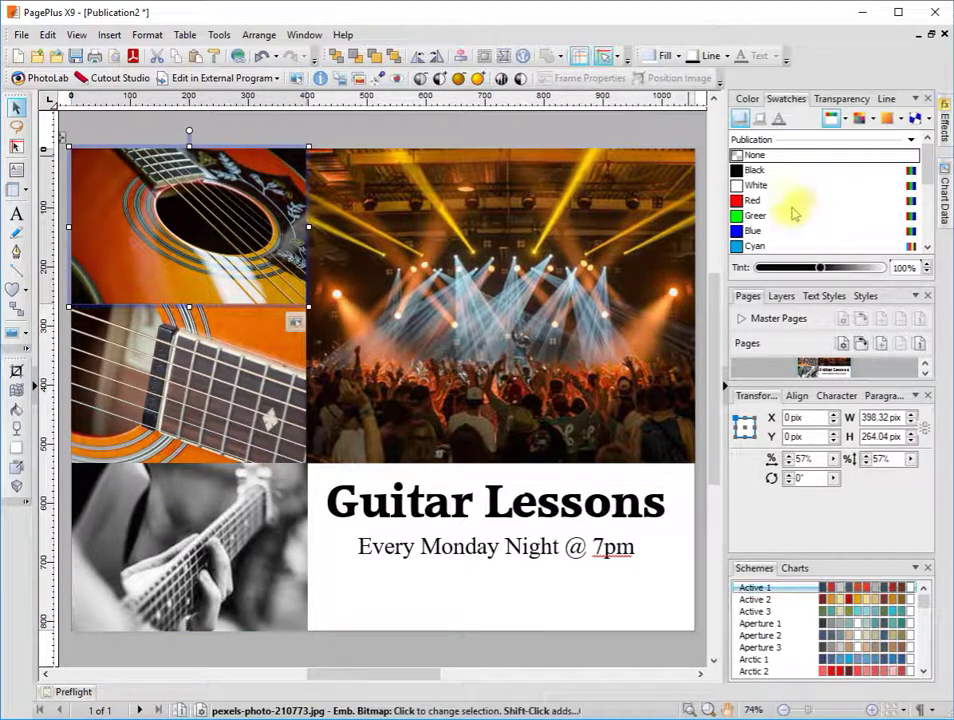
{"action": "left_click", "coordinate": [747, 98]}
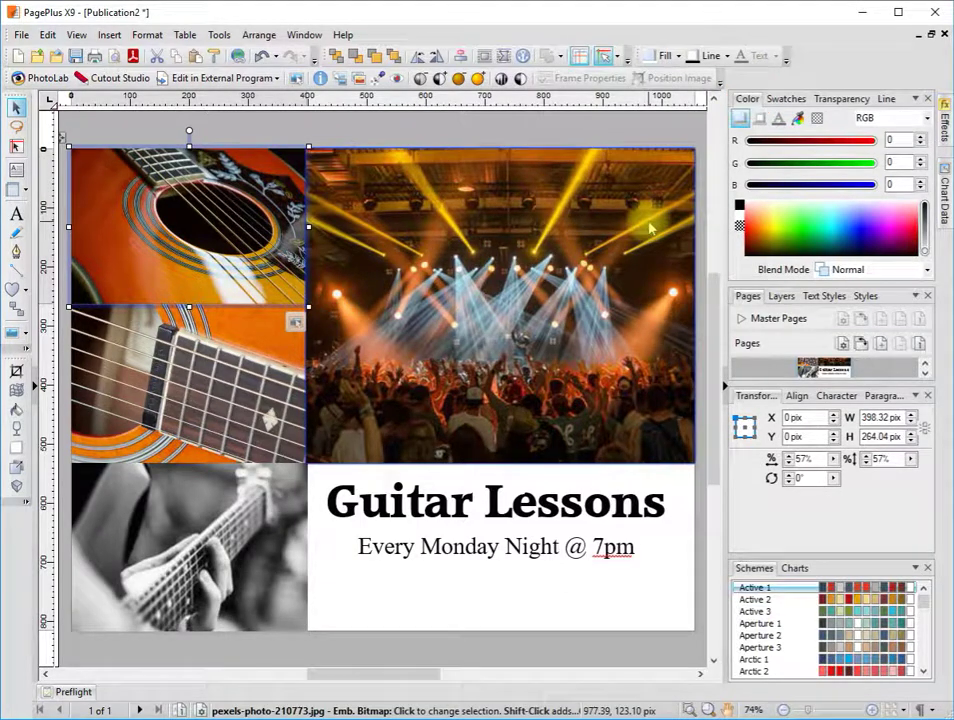
{"action": "left_click", "coordinate": [845, 226]}
{"action": "left_click", "coordinate": [841, 224]}
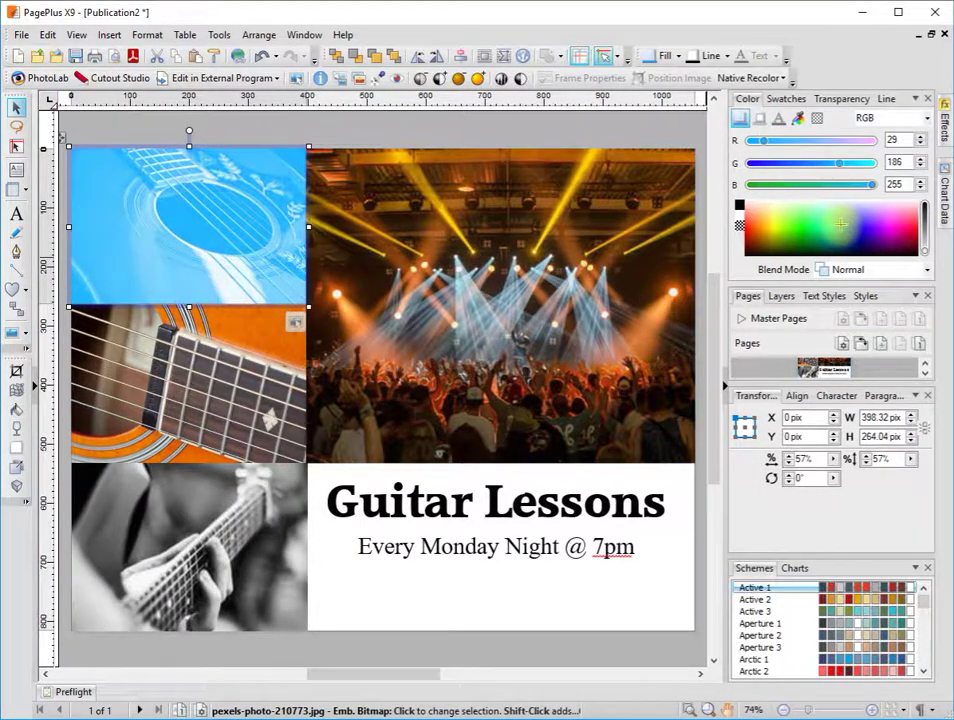
{"action": "left_click", "coordinate": [202, 400]}
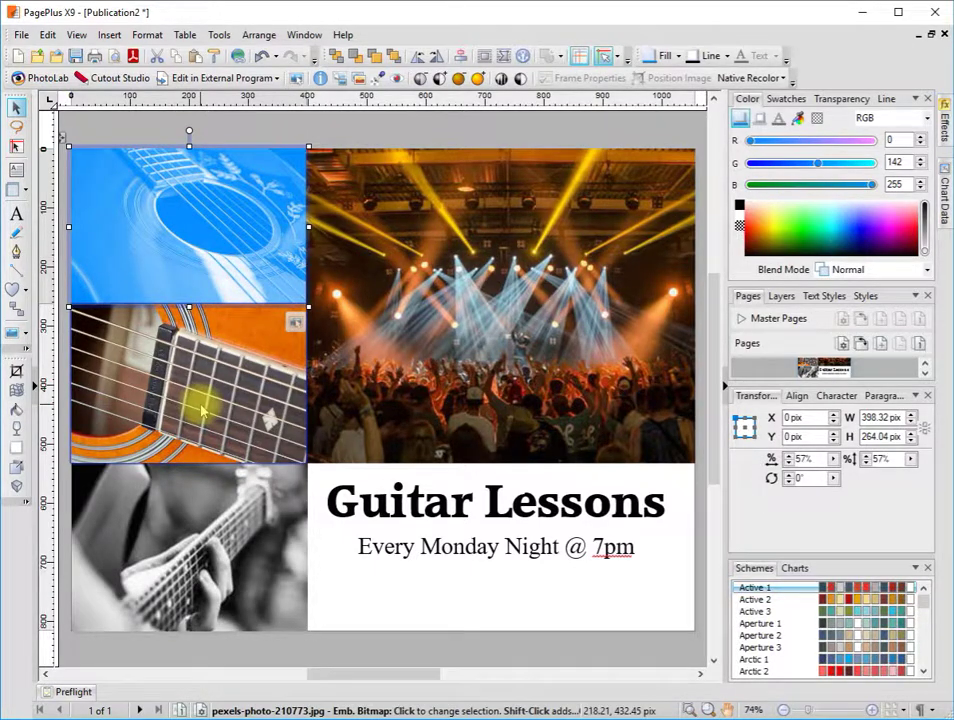
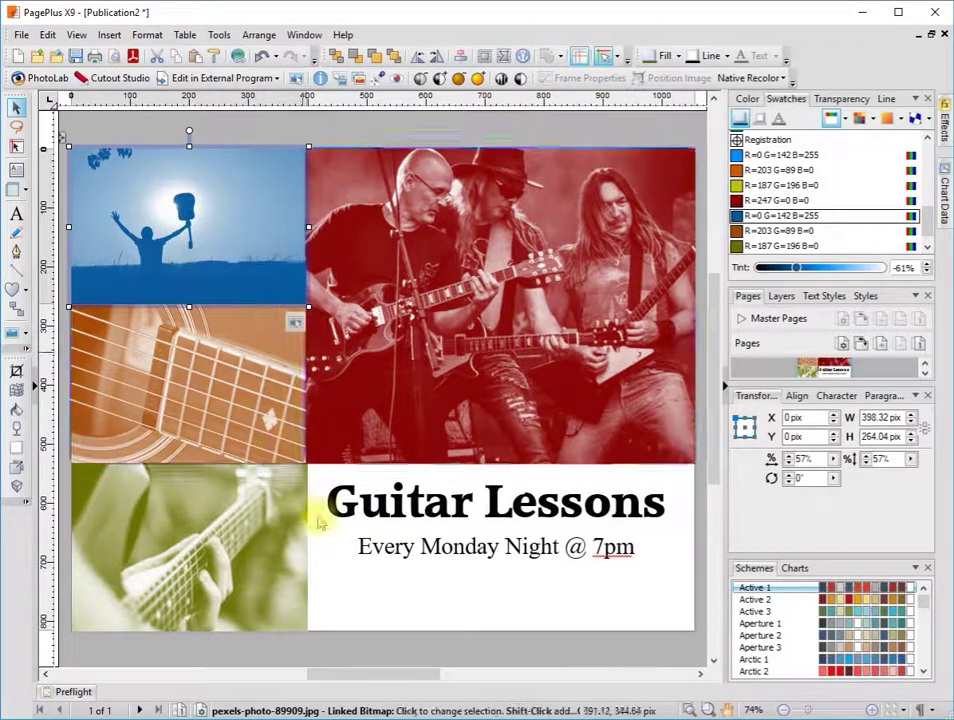
Step: Try to convert the blue silhouette photo in the page's upper-left corner to a picture frame, and undo the conversion
{"action": "left_click", "coordinate": [250, 558]}
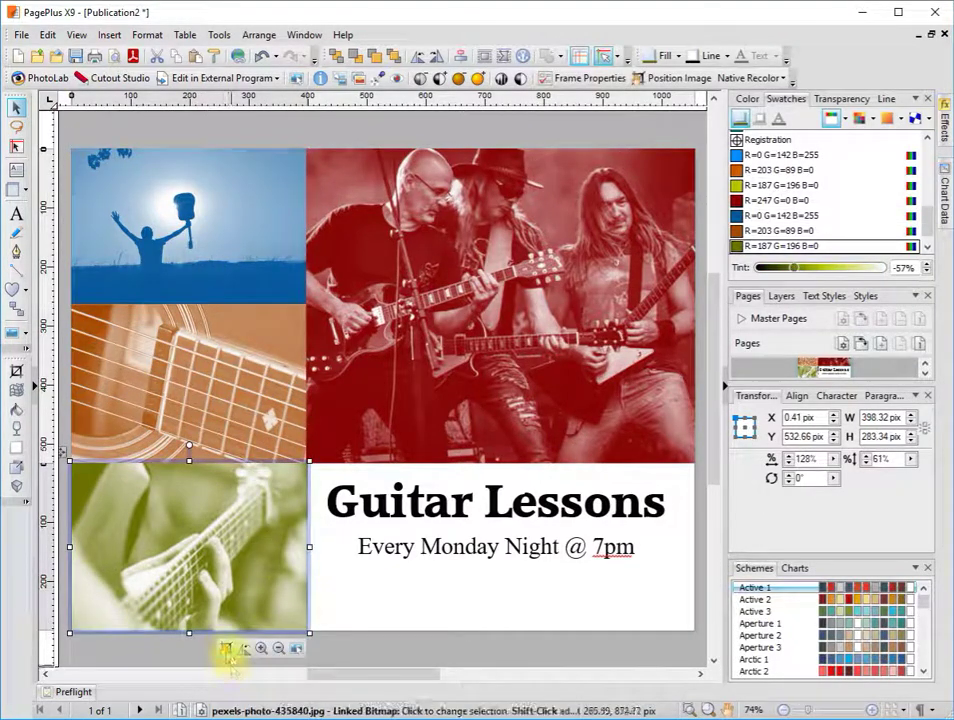
{"action": "left_click", "coordinate": [473, 400]}
{"action": "left_click", "coordinate": [220, 253]}
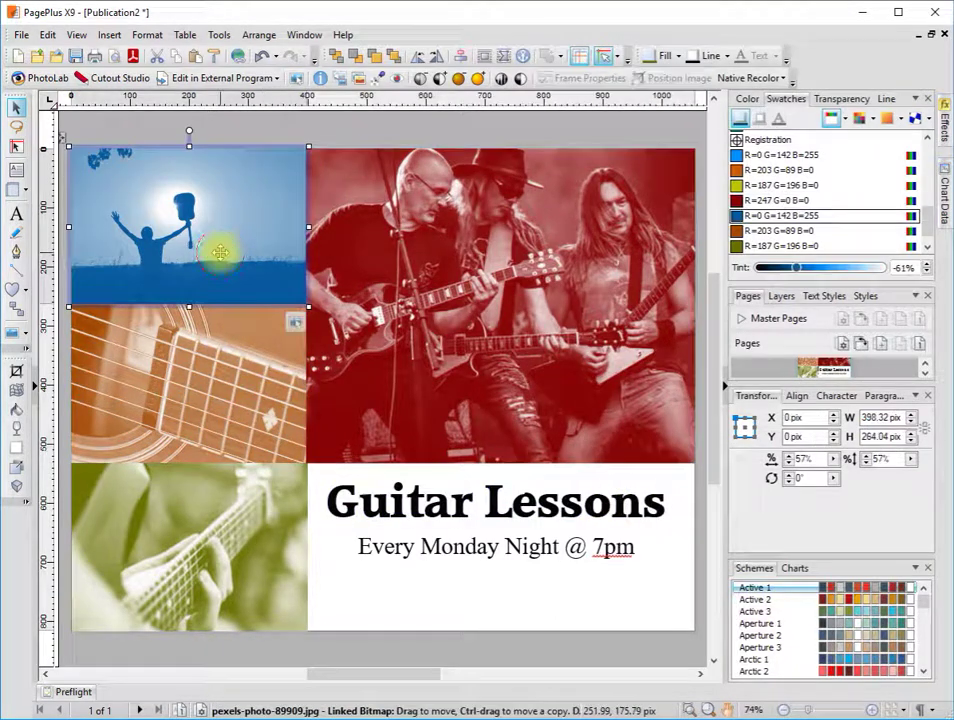
{"action": "right_click", "coordinate": [221, 255]}
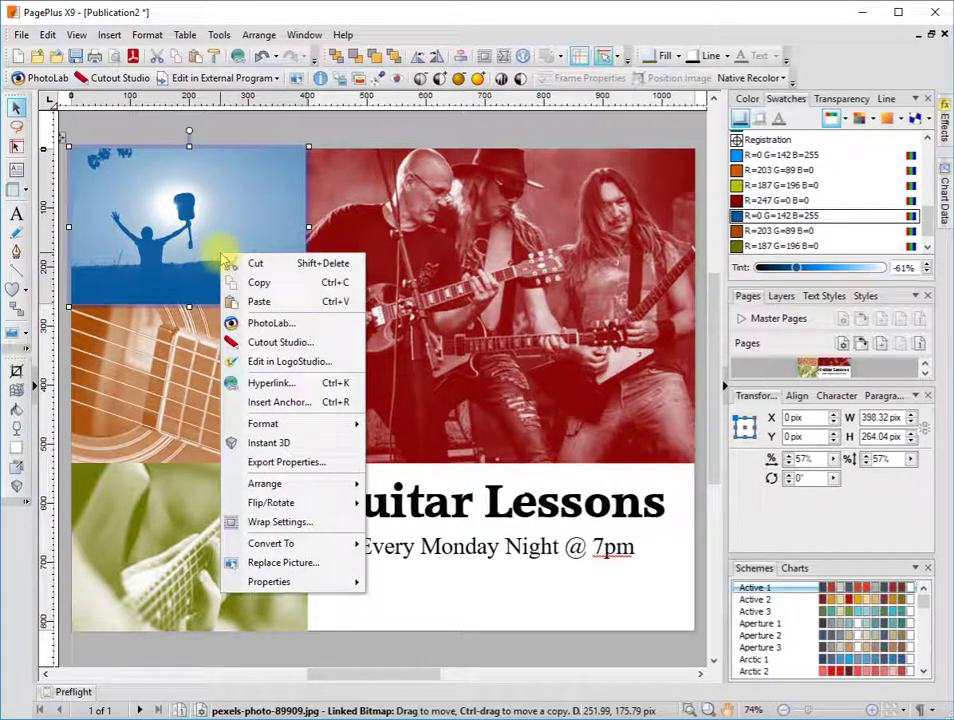
{"action": "mouse_move", "coordinate": [315, 545]}
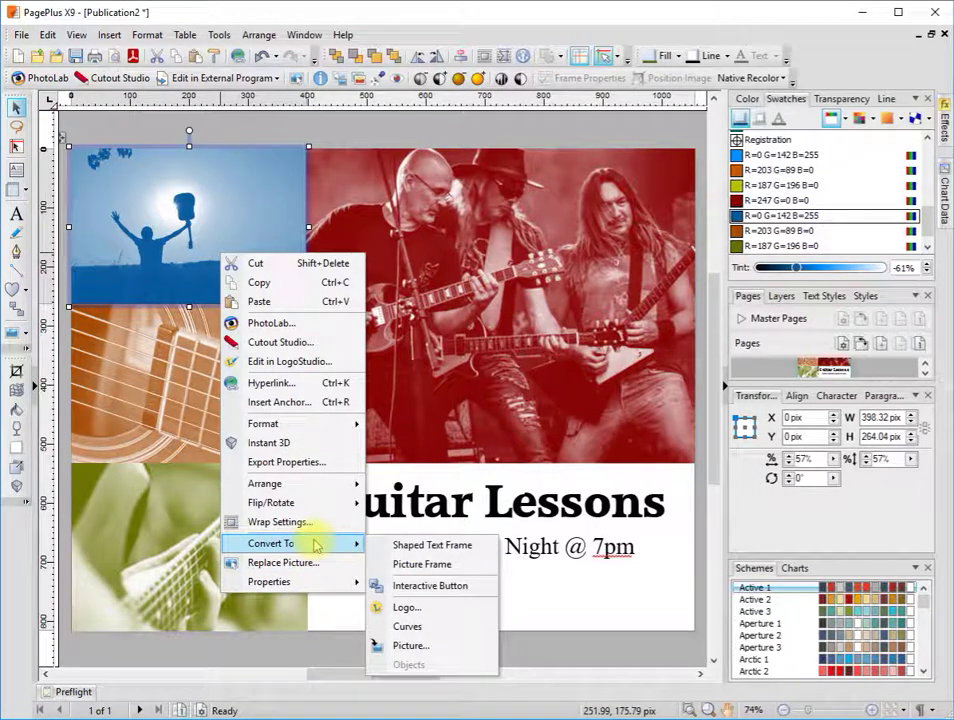
{"action": "left_click", "coordinate": [411, 566]}
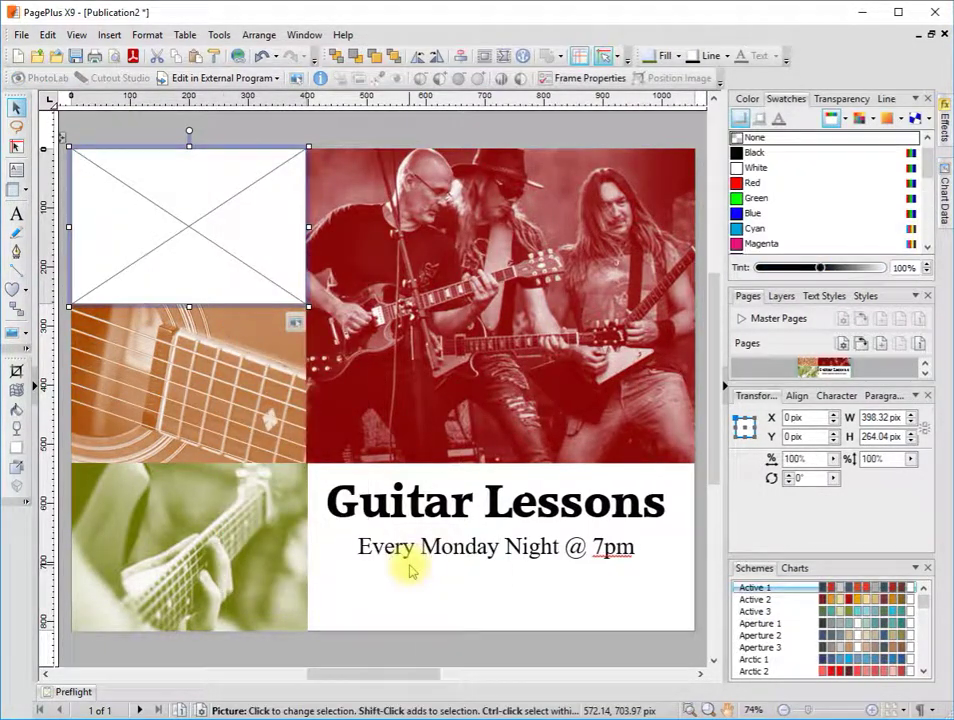
{"action": "left_click", "coordinate": [263, 129]}
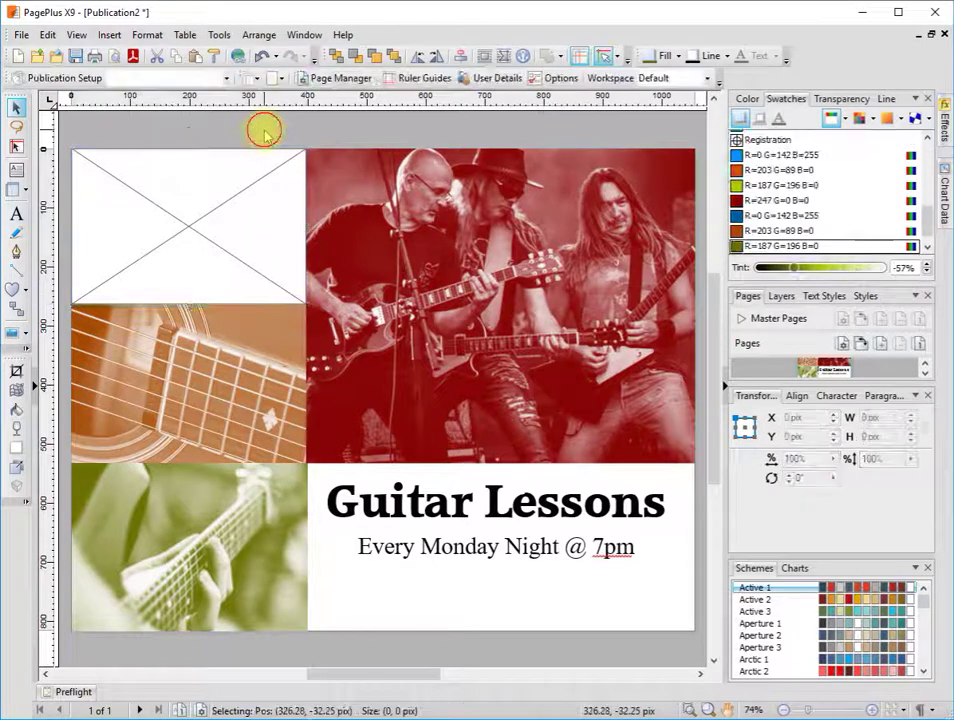
{"action": "left_click", "coordinate": [219, 217]}
{"action": "key", "text": "ctrl+z"}
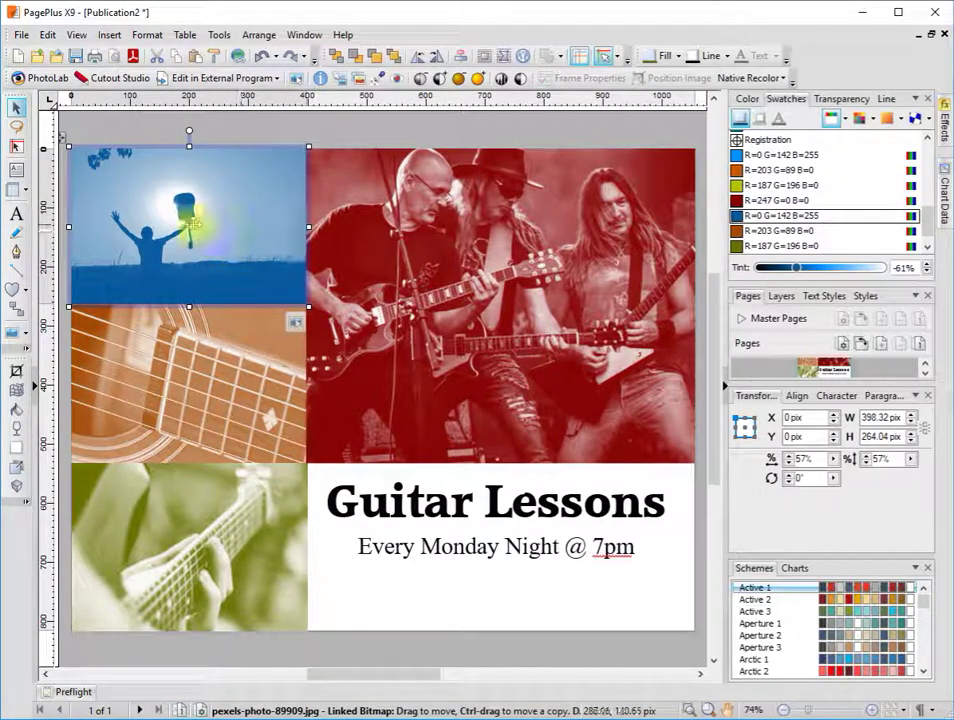
Step: Move the blue silhouette photo aside over the schedule text and draw a picture frame about 398 by 264 pixels in its former place
{"action": "left_click_drag", "start_coordinate": [190, 215], "coordinate": [492, 592]}
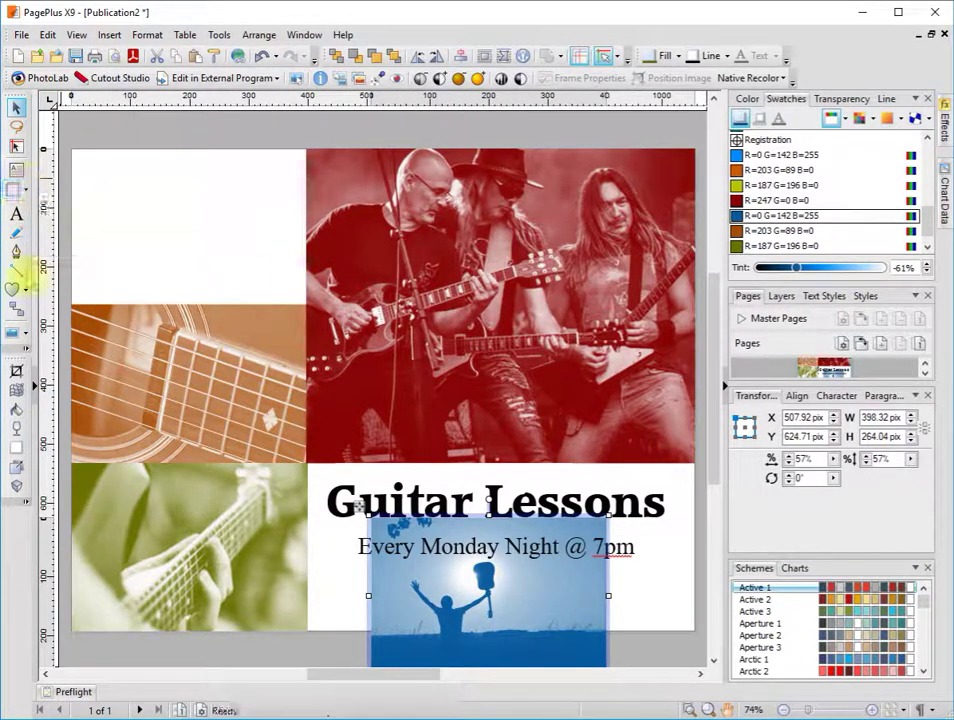
{"action": "left_click", "coordinate": [26, 336]}
{"action": "left_click", "coordinate": [57, 359]}
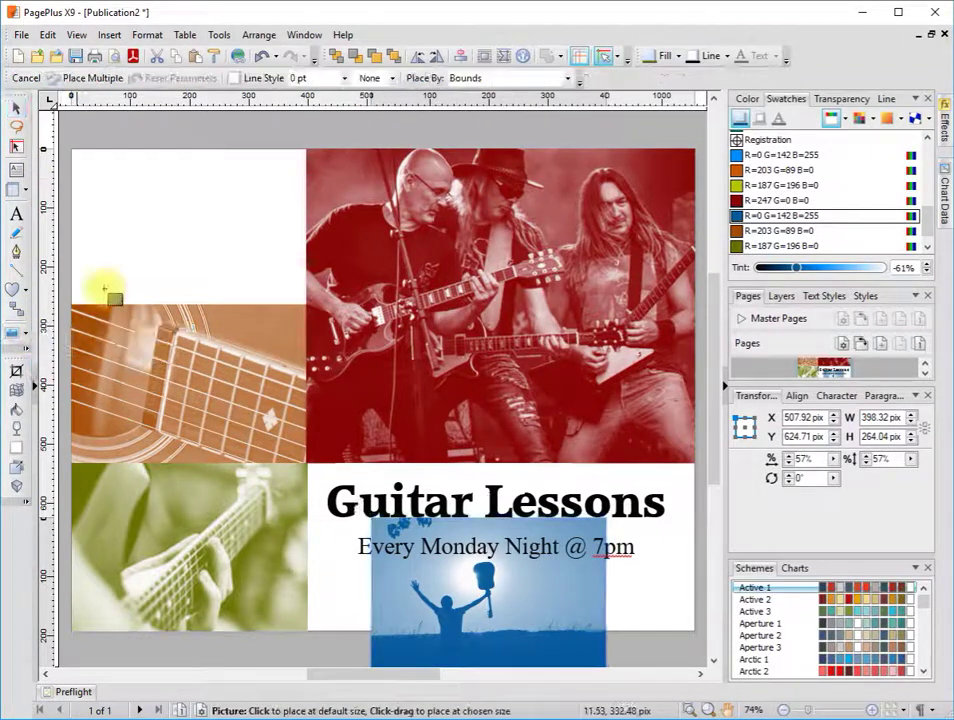
{"action": "left_click_drag", "start_coordinate": [72, 150], "coordinate": [306, 305]}
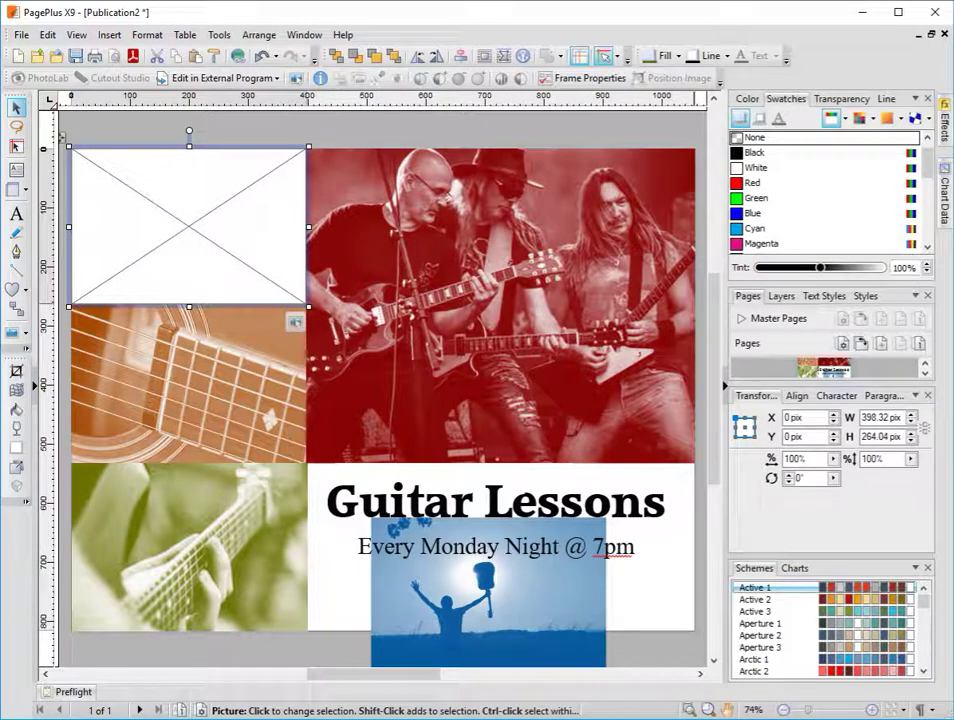
Step: Place pexels-photo-89909.jpg in the new frame and copy the blue photo's formatting onto it with Paste Format
{"action": "left_click_drag", "start_coordinate": [435, 525], "coordinate": [209, 223]}
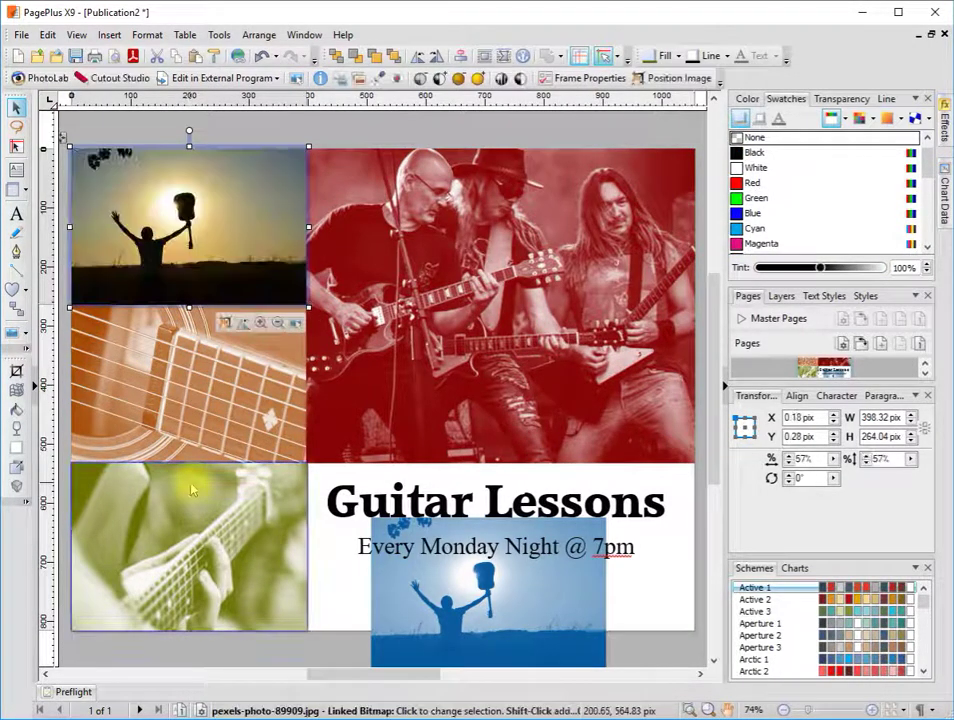
{"action": "left_click", "coordinate": [490, 612]}
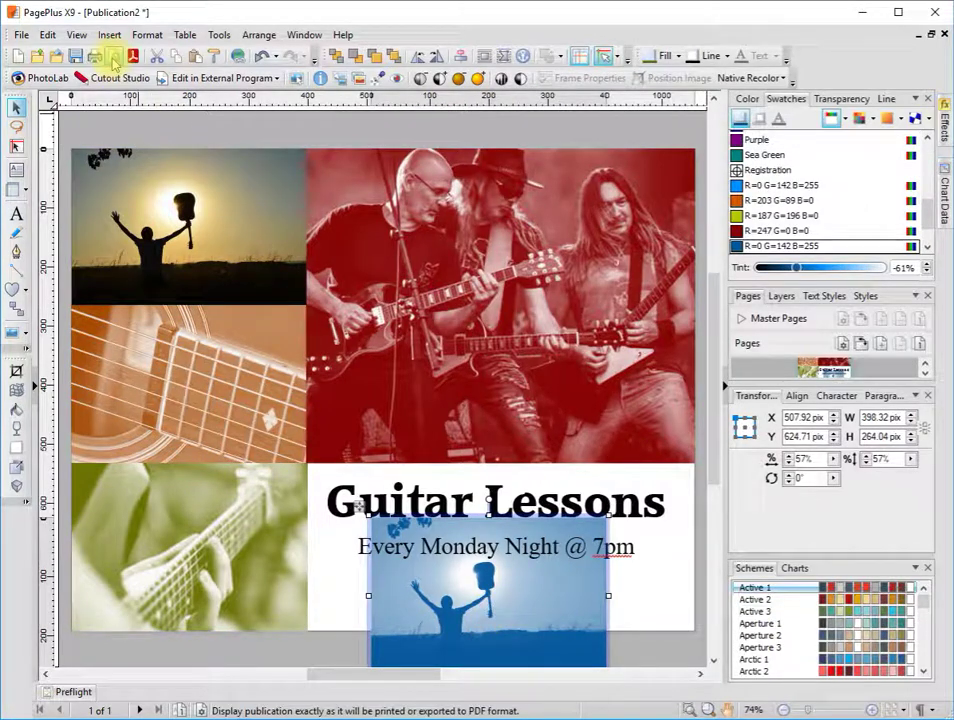
{"action": "left_click", "coordinate": [47, 34]}
{"action": "left_click", "coordinate": [70, 94]}
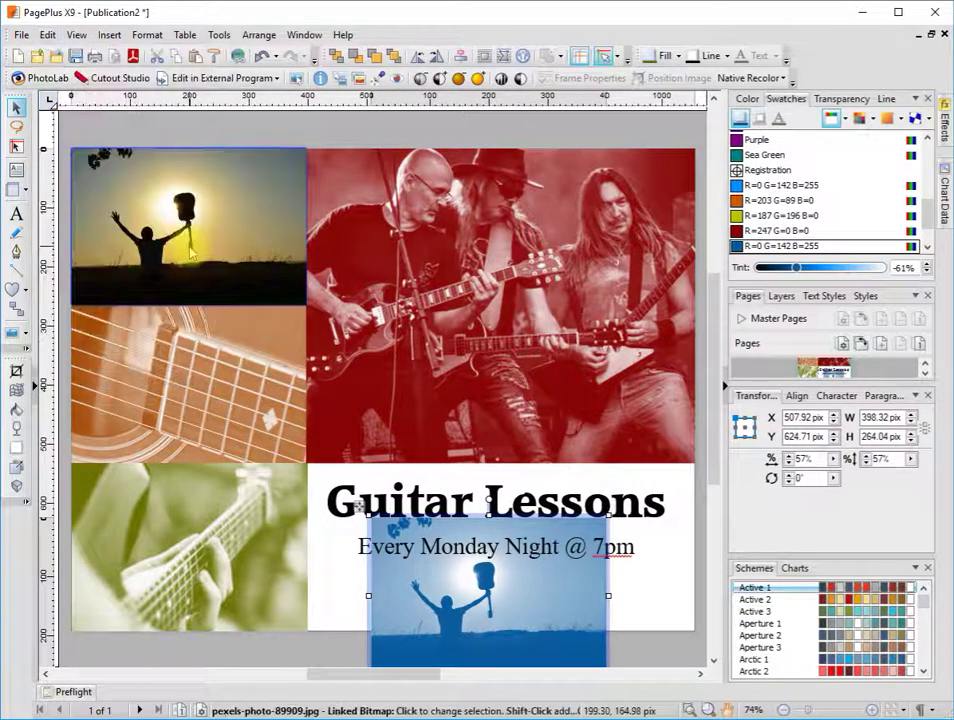
{"action": "left_click", "coordinate": [188, 243]}
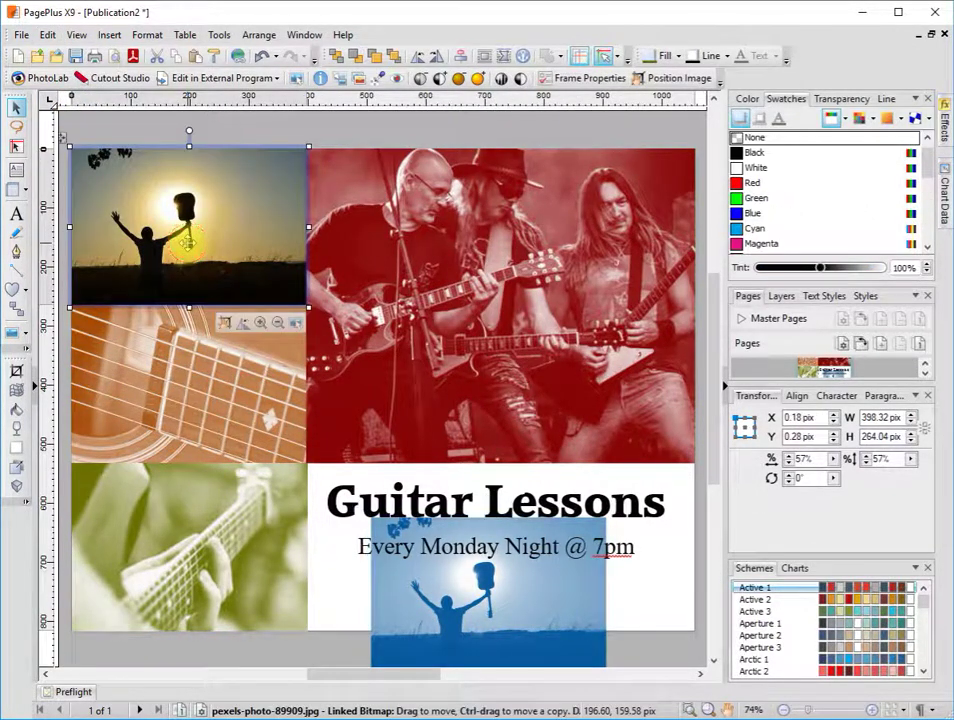
{"action": "left_click", "coordinate": [47, 34]}
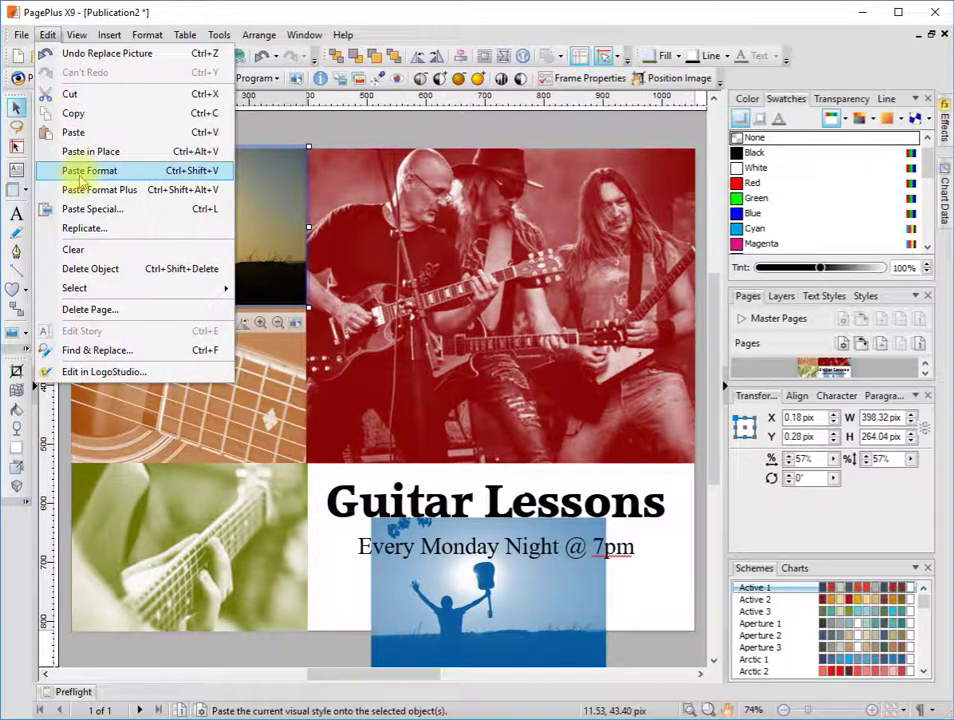
{"action": "left_click", "coordinate": [89, 171]}
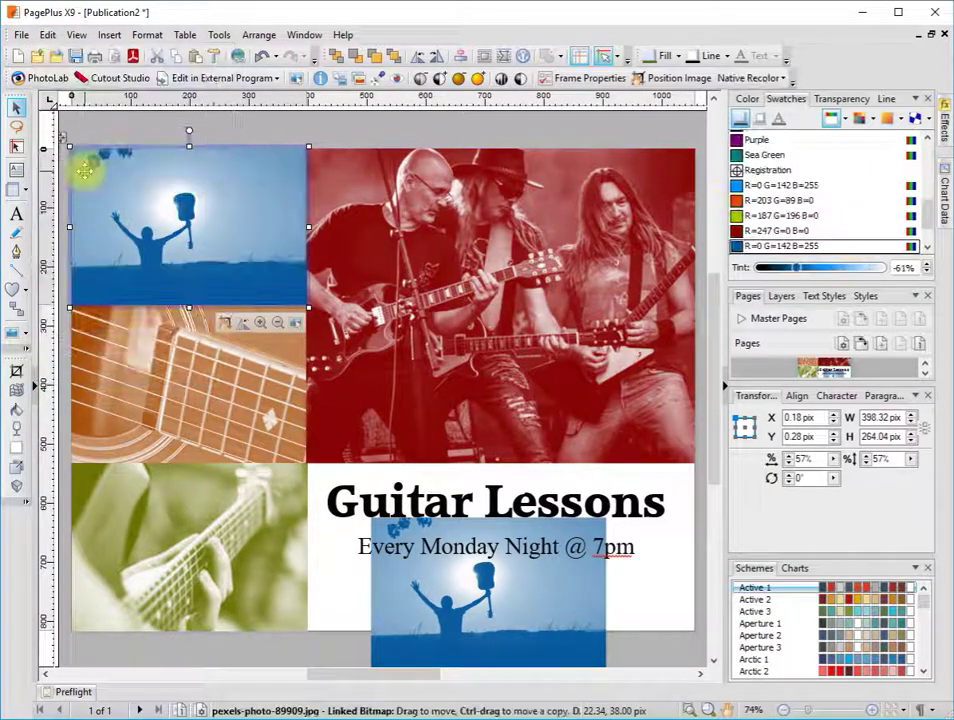
Step: Delete the leftover blue silhouette photo covering the schedule text
{"action": "left_click", "coordinate": [427, 612]}
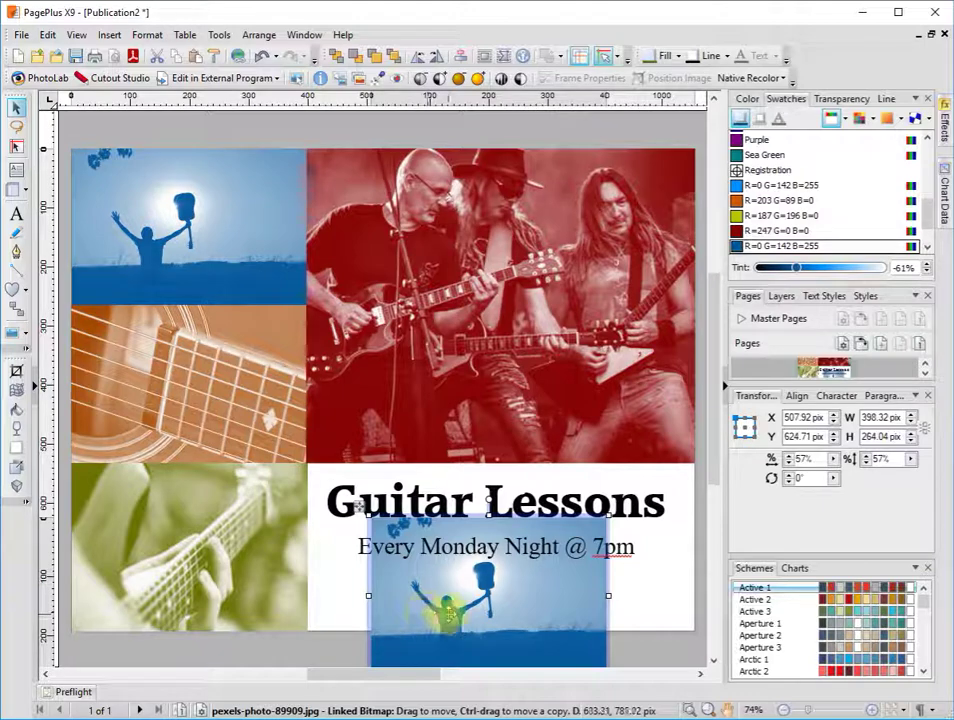
{"action": "left_click_drag", "start_coordinate": [427, 612], "coordinate": [436, 556]}
{"action": "key", "text": "Delete"}
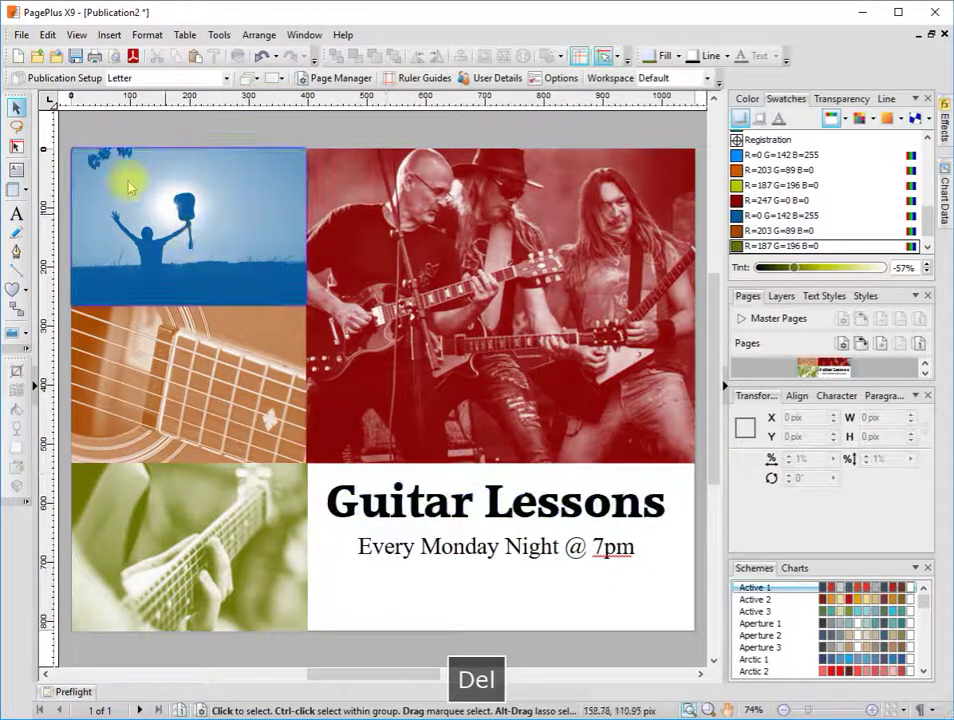
Step: Enlarge and reposition the silhouette image within its frame so the figure with the guitar fills more of it
{"action": "left_click", "coordinate": [185, 240]}
{"action": "left_click", "coordinate": [226, 324]}
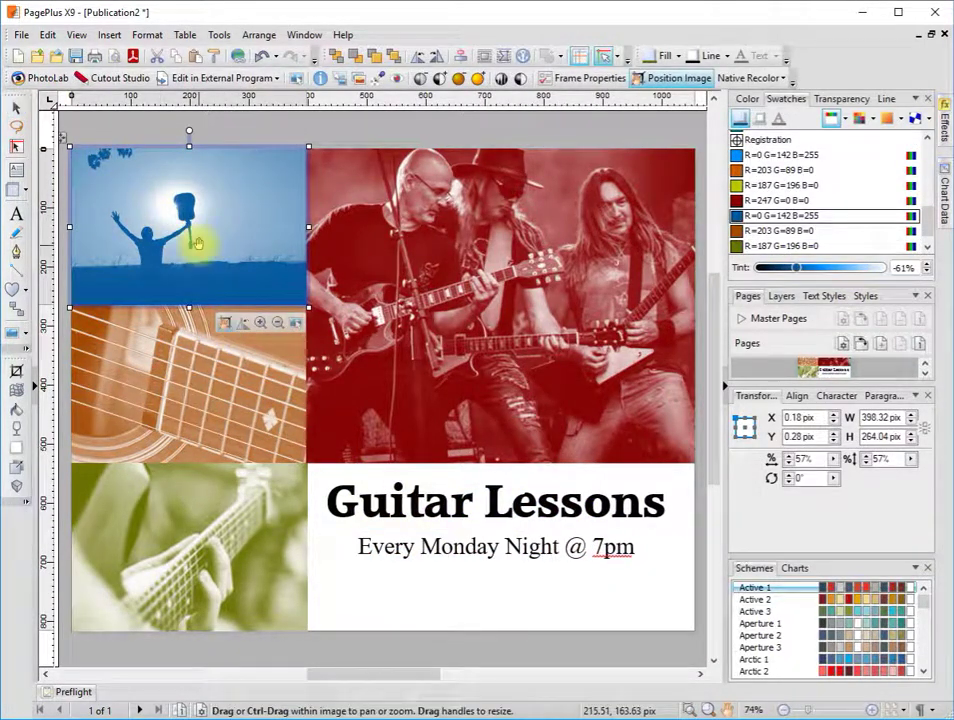
{"action": "left_click_drag", "start_coordinate": [198, 243], "coordinate": [210, 205]}
{"action": "left_click", "coordinate": [436, 604]}
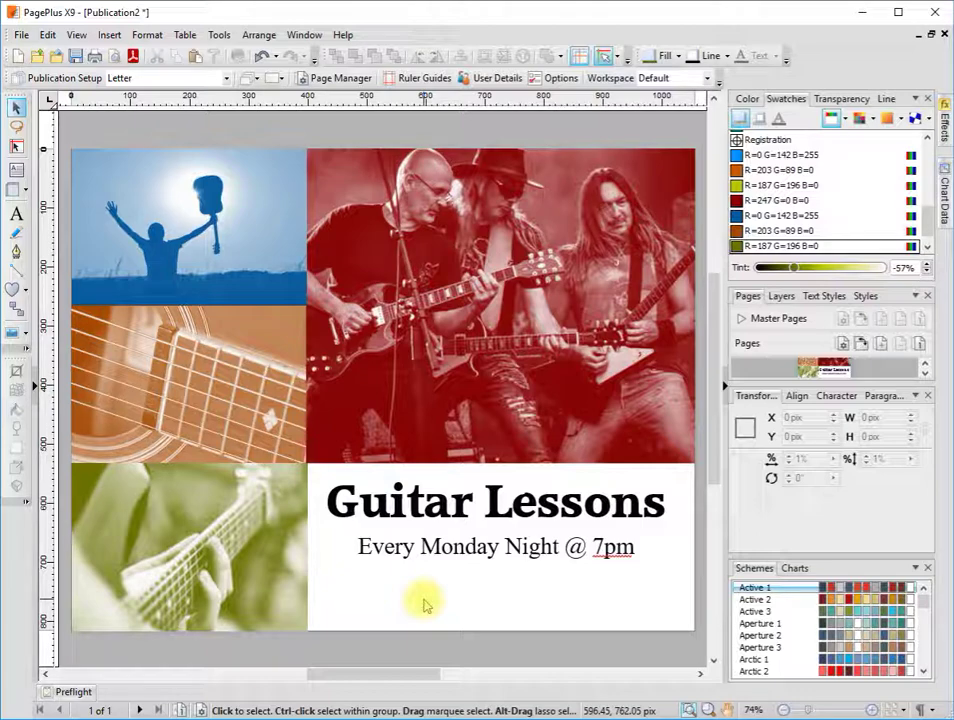
{"action": "left_click", "coordinate": [238, 432]}
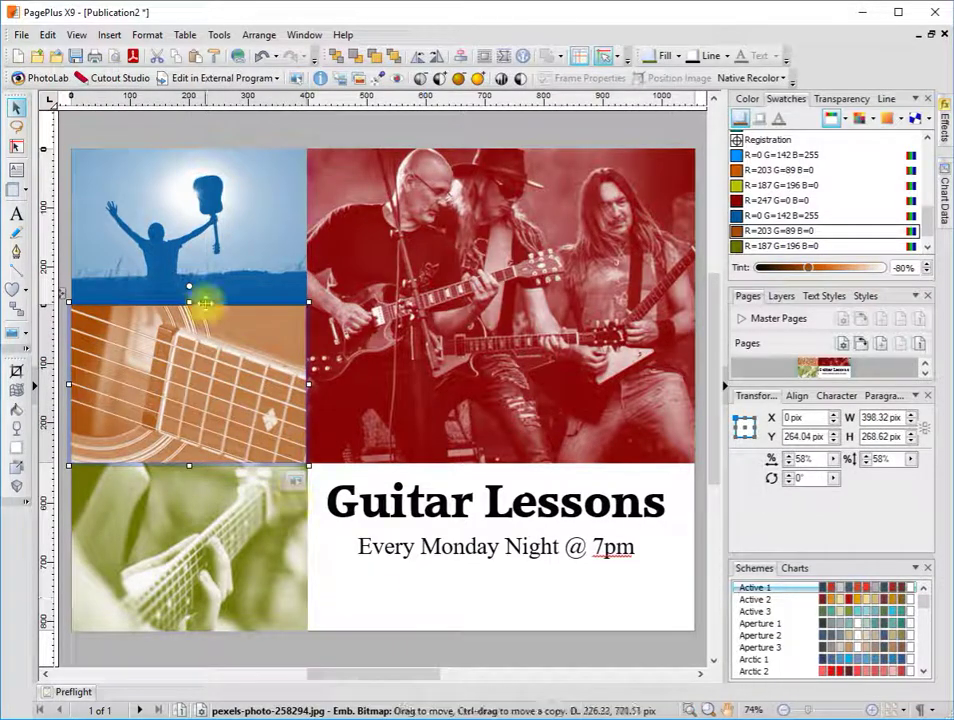
{"action": "right_click", "coordinate": [176, 378]}
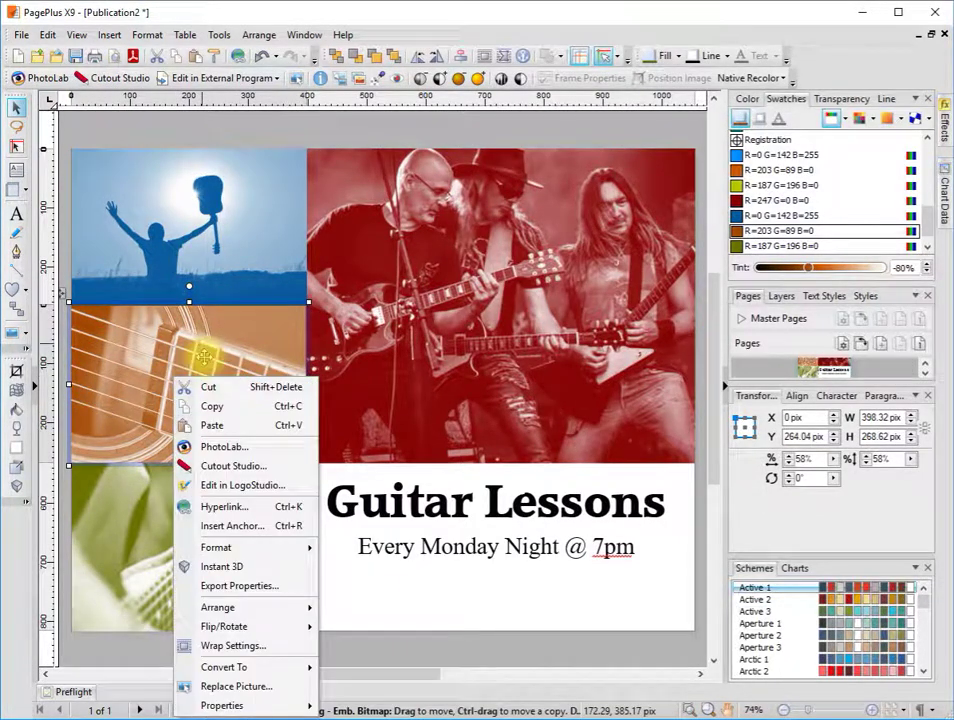
{"action": "mouse_move", "coordinate": [240, 672]}
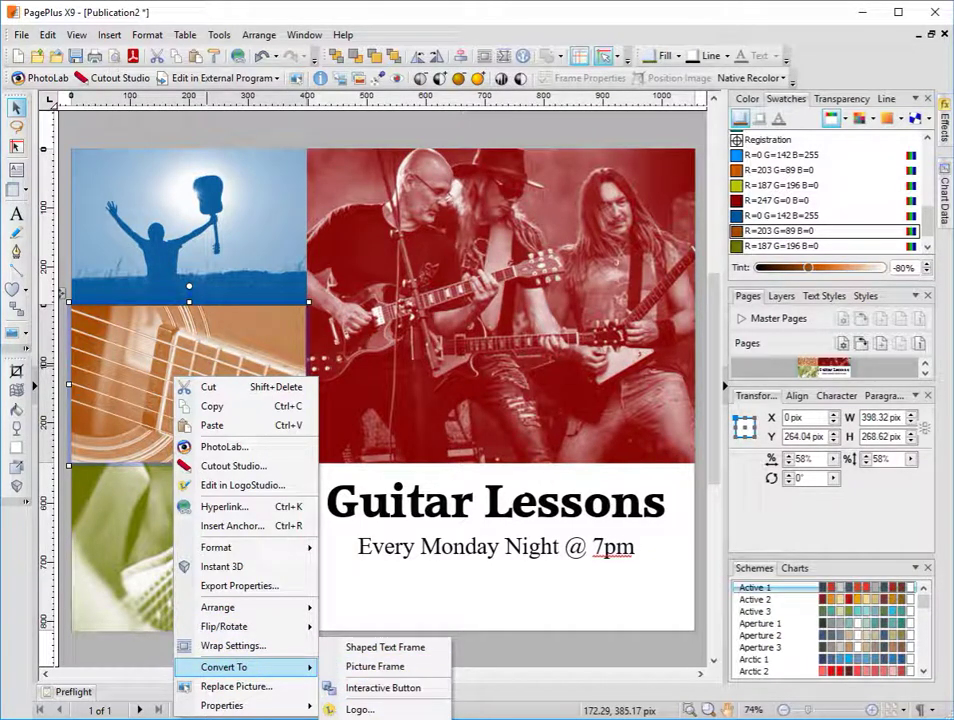
{"action": "left_click", "coordinate": [380, 719]}
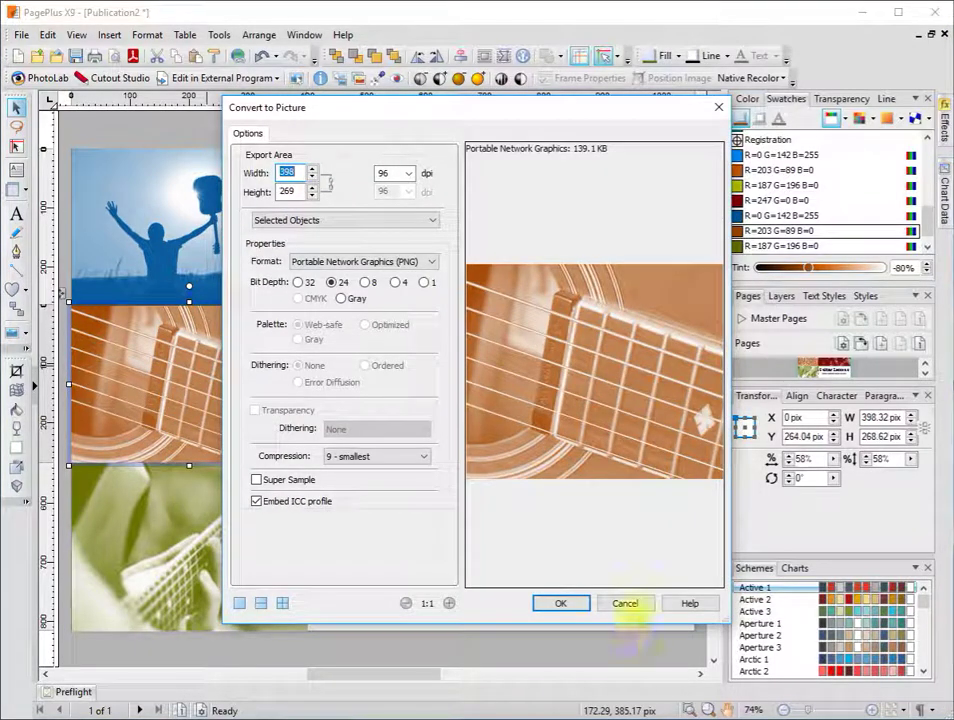
{"action": "left_click", "coordinate": [628, 605]}
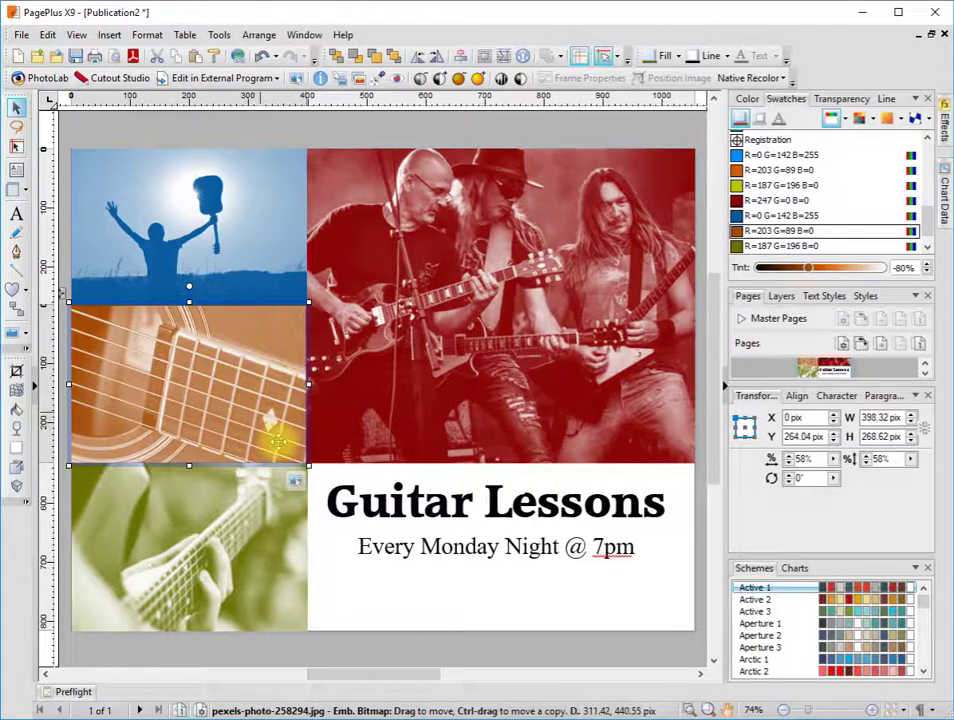
{"action": "left_click", "coordinate": [385, 611]}
Step: Convert the orange fretboard photo to a picture frame and fill it with pexels-photo-210773.jpg, the guitar sound-hole photo
{"action": "left_click", "coordinate": [202, 360]}
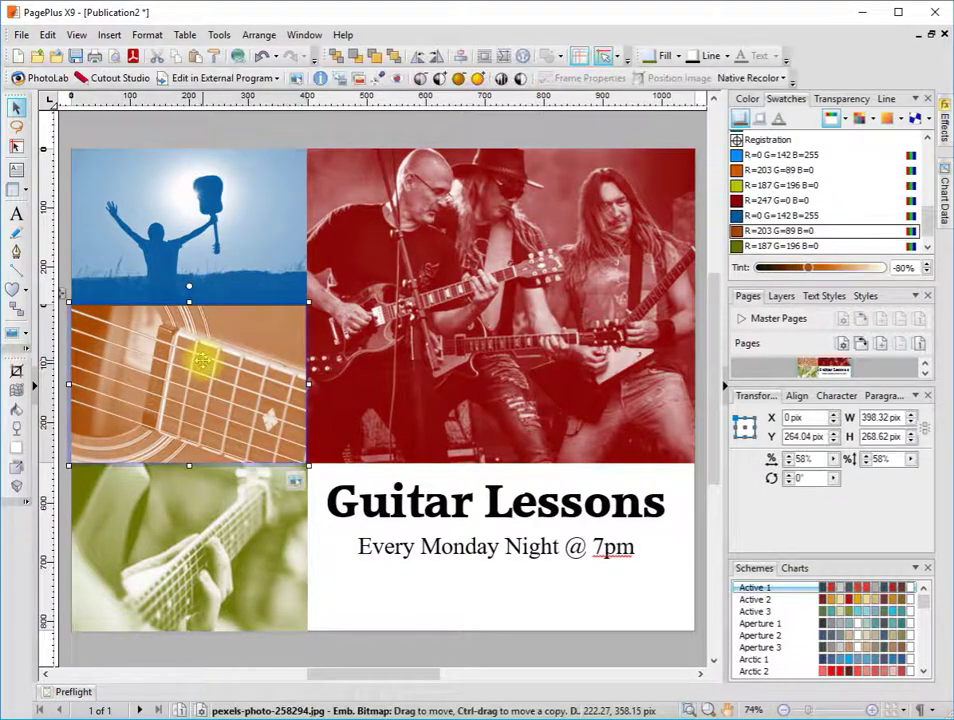
{"action": "right_click", "coordinate": [202, 360]}
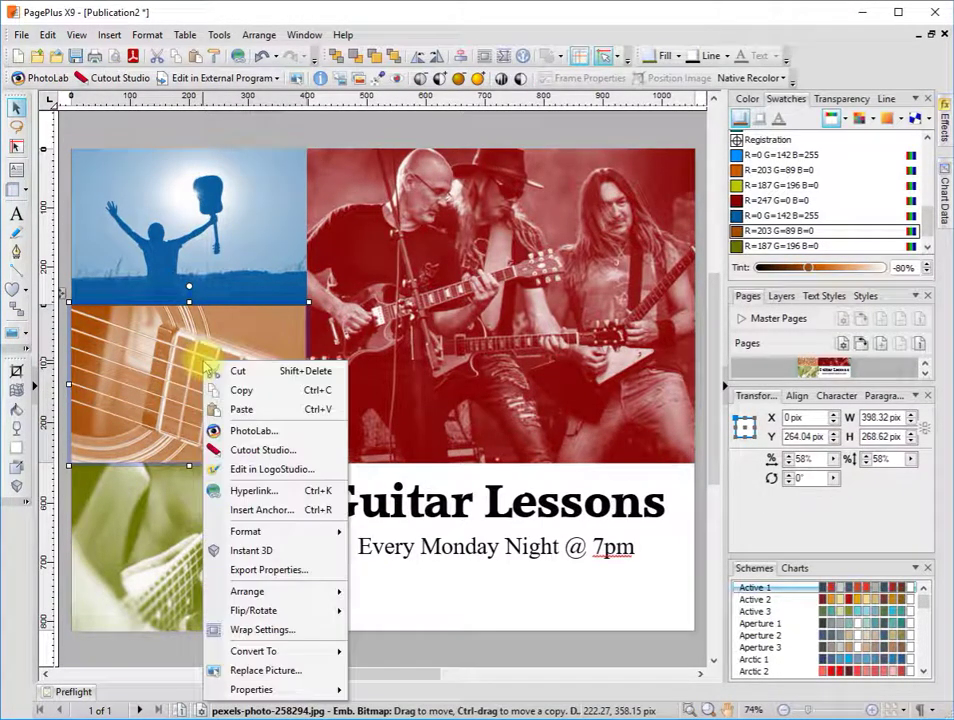
{"action": "mouse_move", "coordinate": [268, 651]}
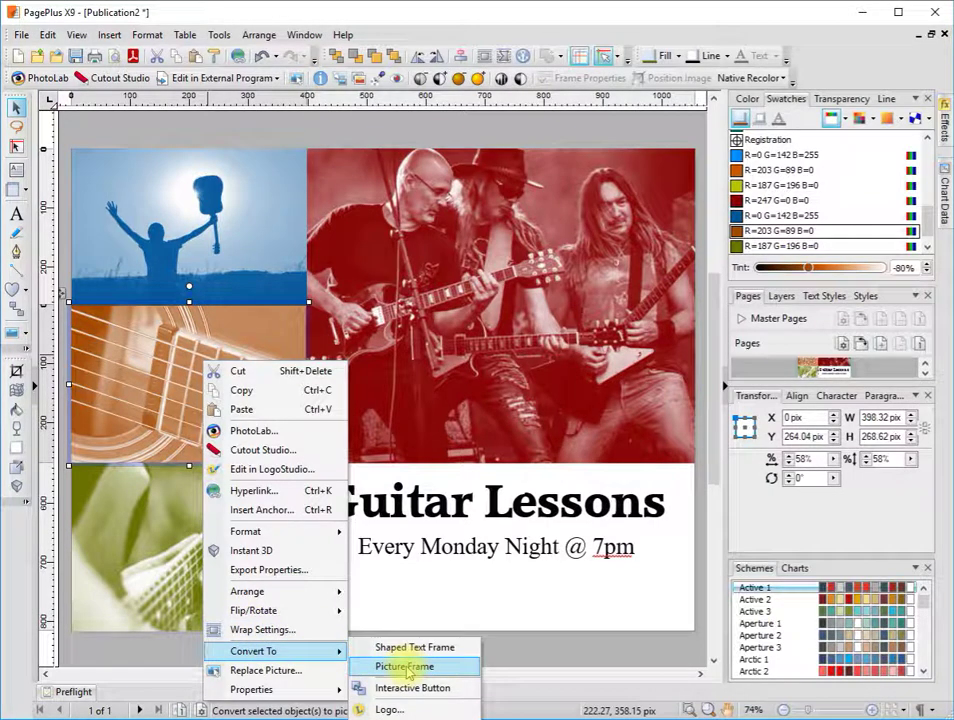
{"action": "left_click", "coordinate": [400, 607]}
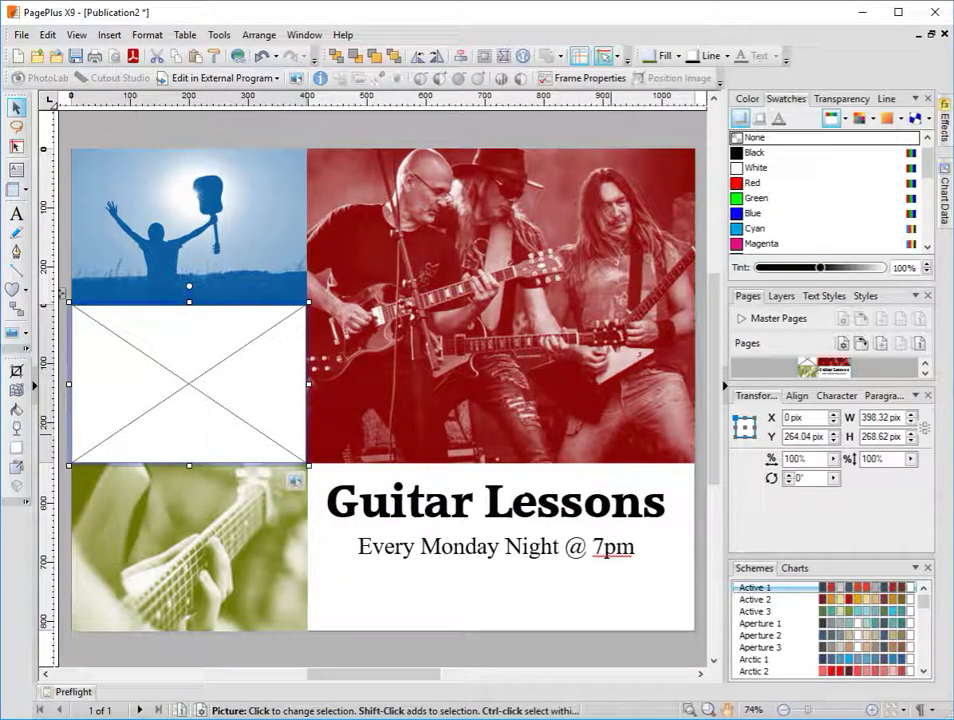
{"action": "left_click_drag", "start_coordinate": [290, 130], "coordinate": [228, 390]}
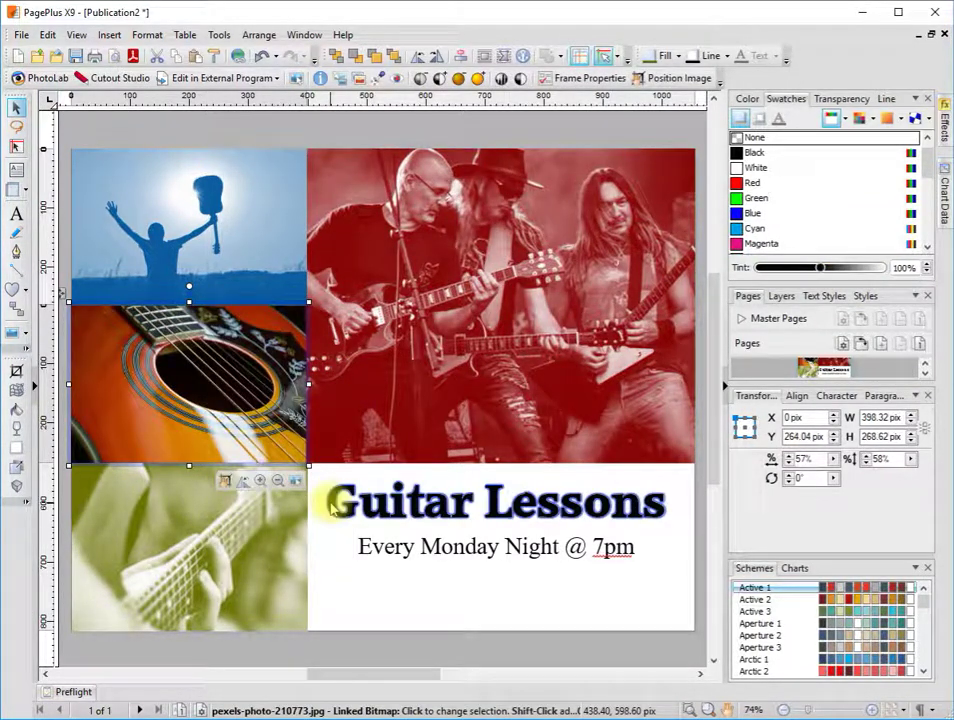
Step: Undo the sound-hole photo placement and the picture frame conversion on the orange fretboard photo
{"action": "left_click", "coordinate": [334, 581]}
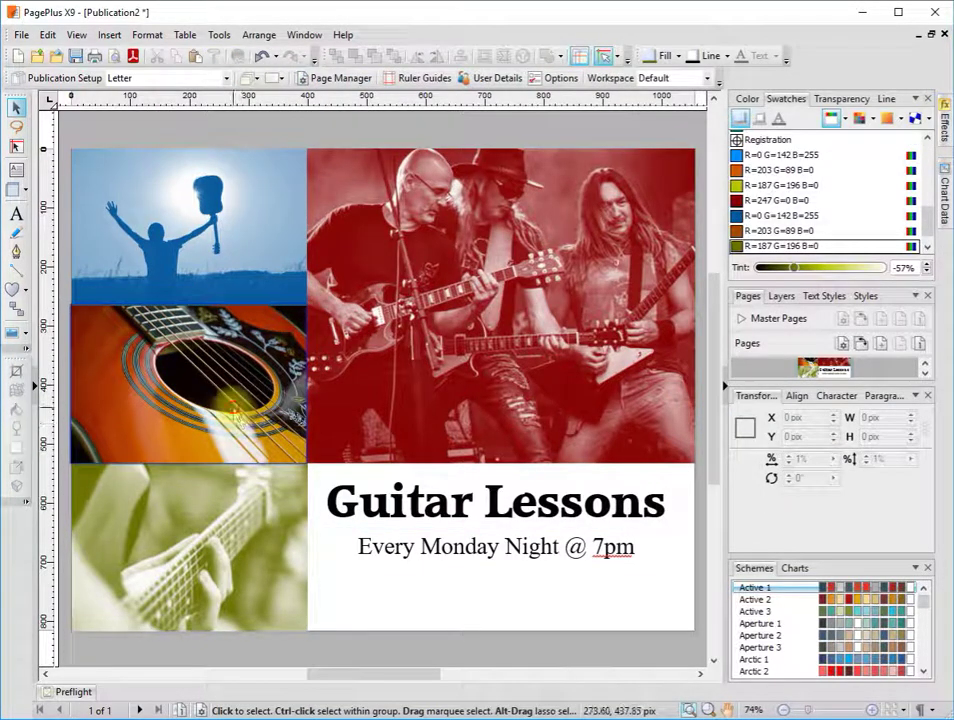
{"action": "left_click", "coordinate": [232, 405]}
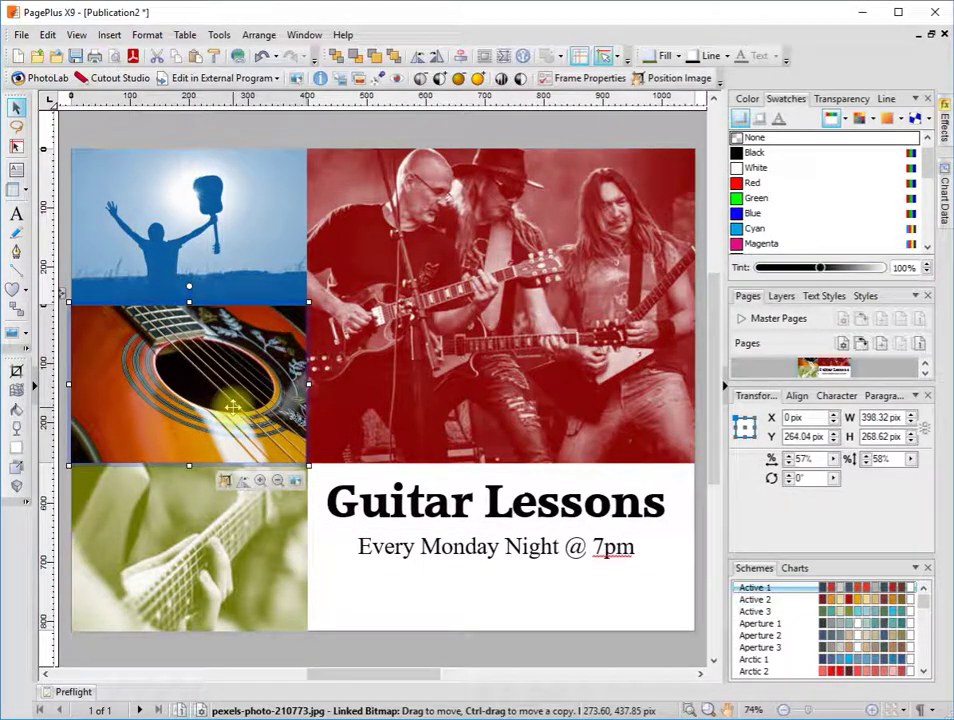
{"action": "key", "text": "ctrl+z"}
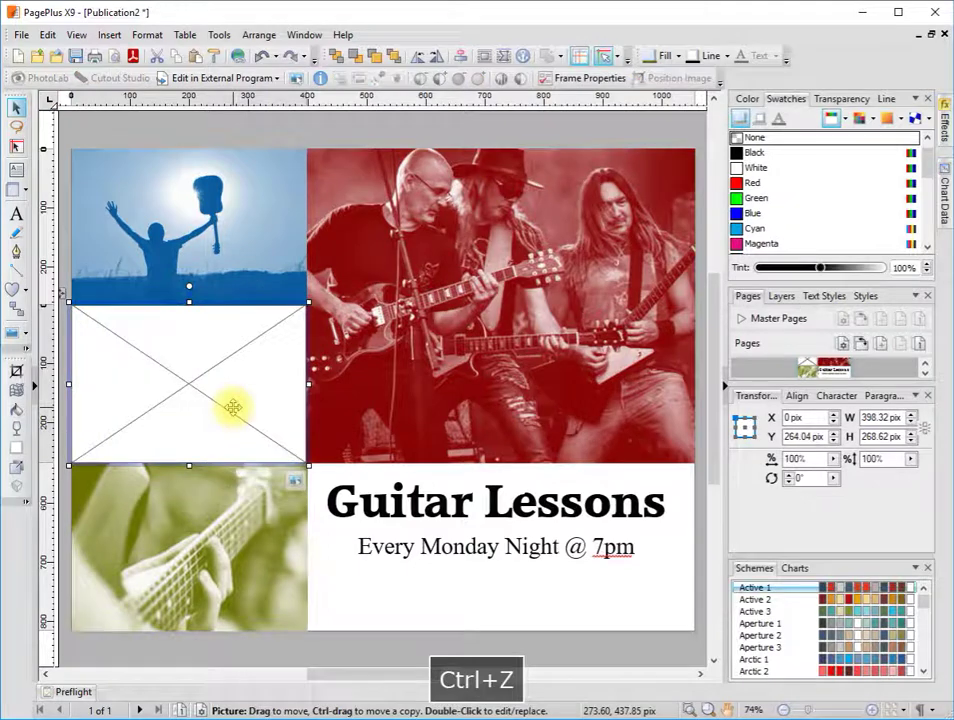
{"action": "key", "text": "ctrl+z"}
Step: Copy the orange fretboard photo, then convert the original on the page to an empty picture frame
{"action": "right_click", "coordinate": [179, 369]}
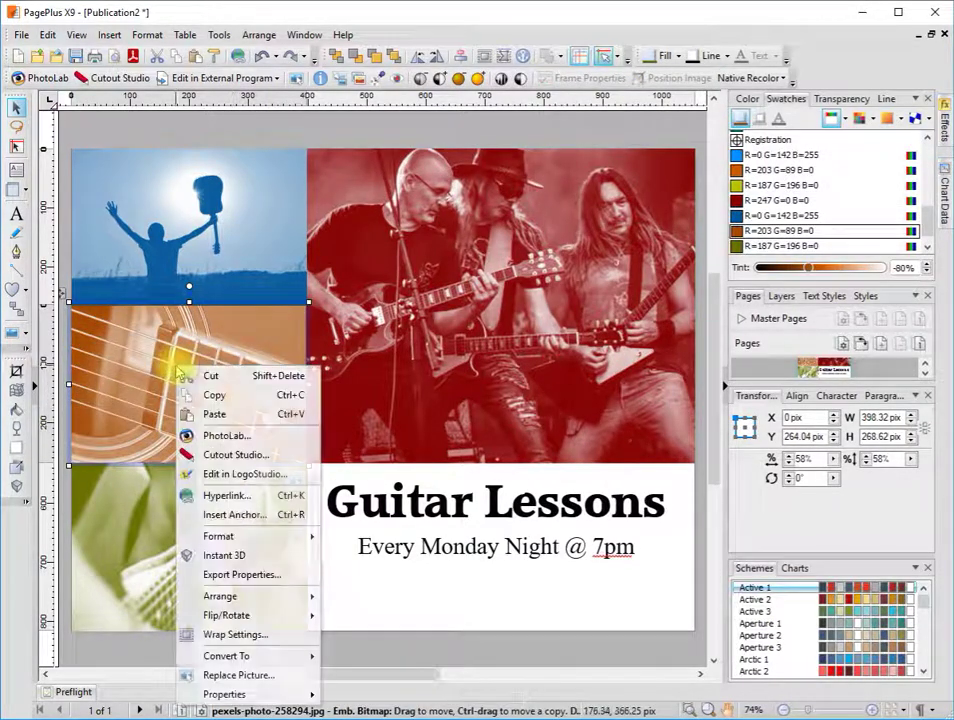
{"action": "left_click", "coordinate": [214, 413]}
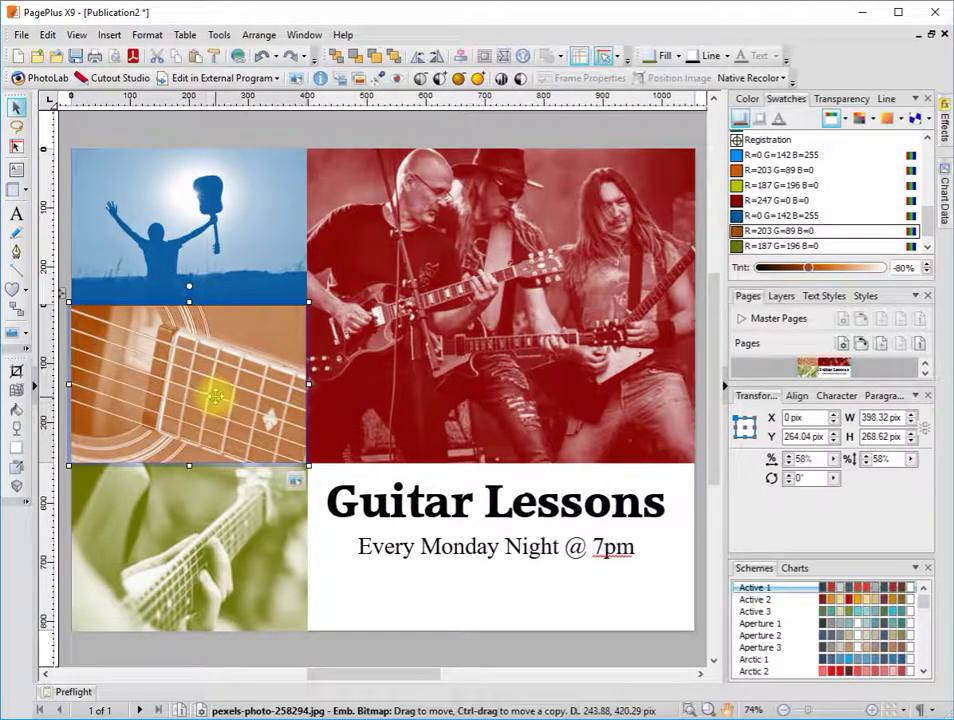
{"action": "right_click", "coordinate": [215, 396]}
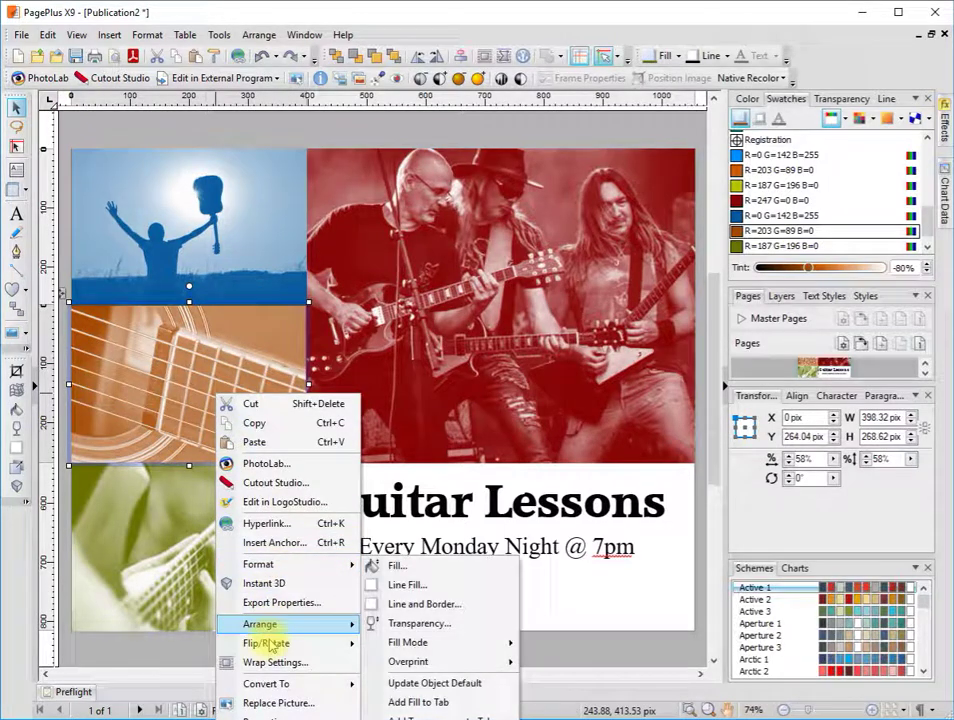
{"action": "mouse_move", "coordinate": [272, 683]}
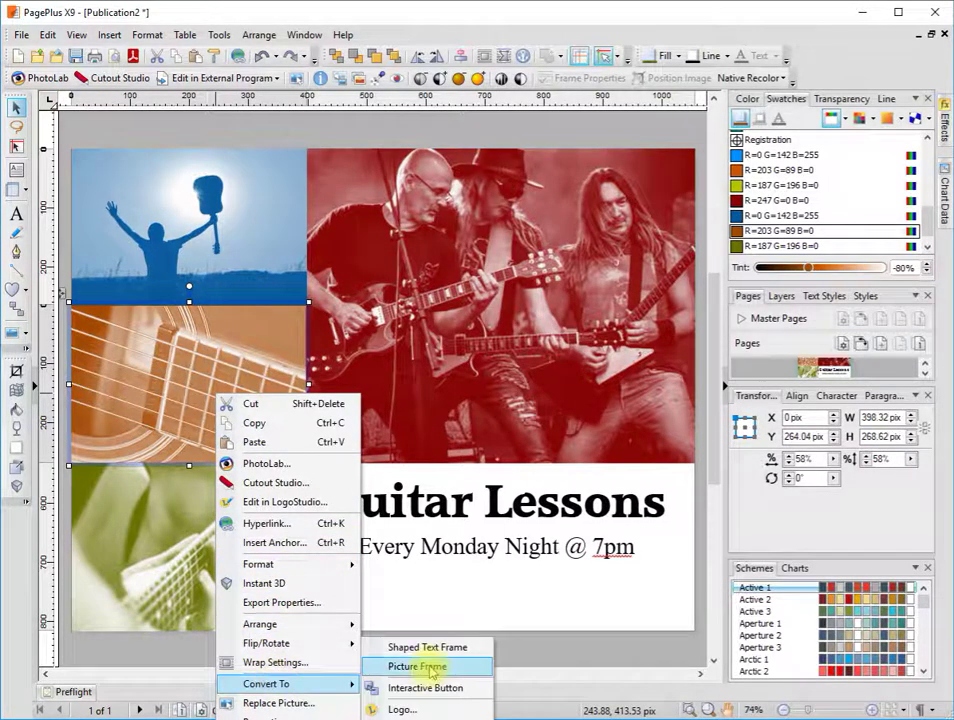
{"action": "left_click", "coordinate": [432, 667]}
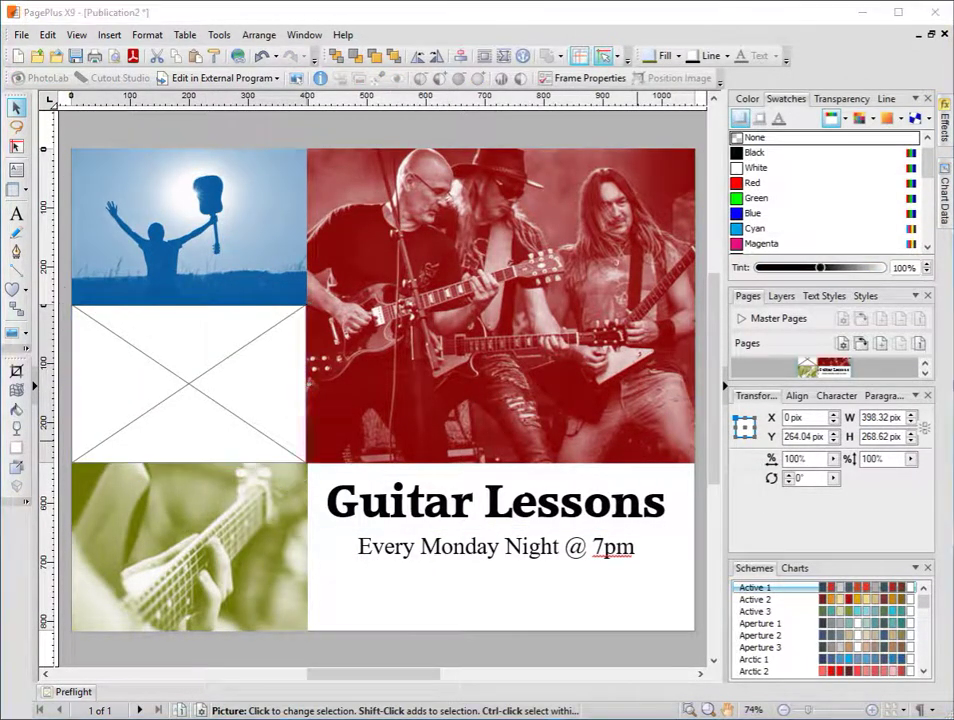
Step: Fill the empty frame with pexels-photo-210773.jpg and apply the copied orange tint to it with Paste Format
{"action": "left_click_drag", "start_coordinate": [117, 441], "coordinate": [175, 387]}
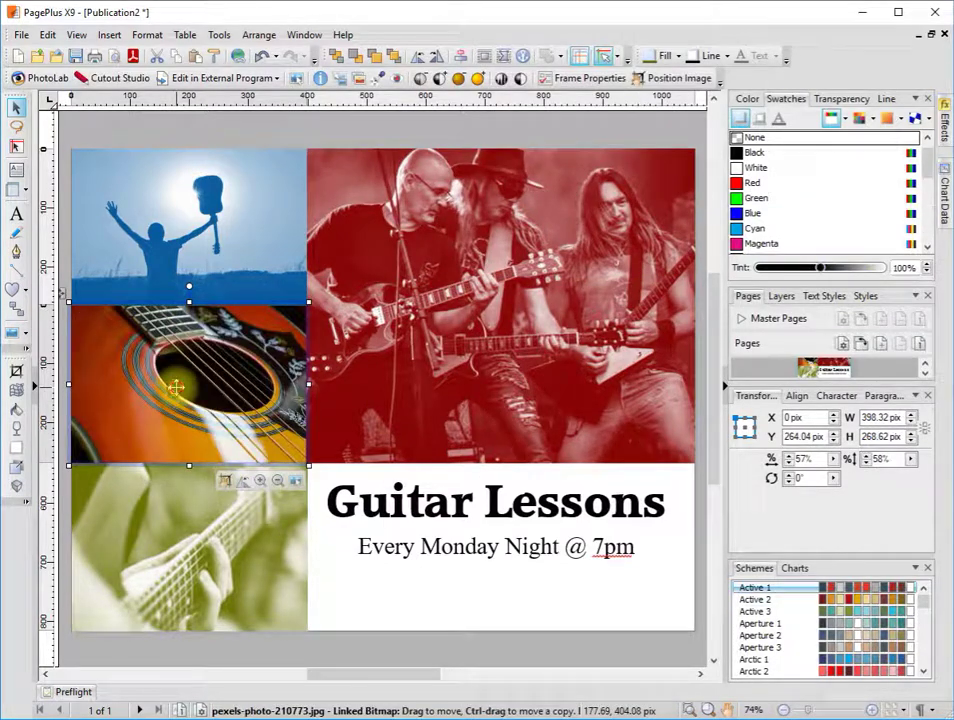
{"action": "left_click", "coordinate": [47, 35]}
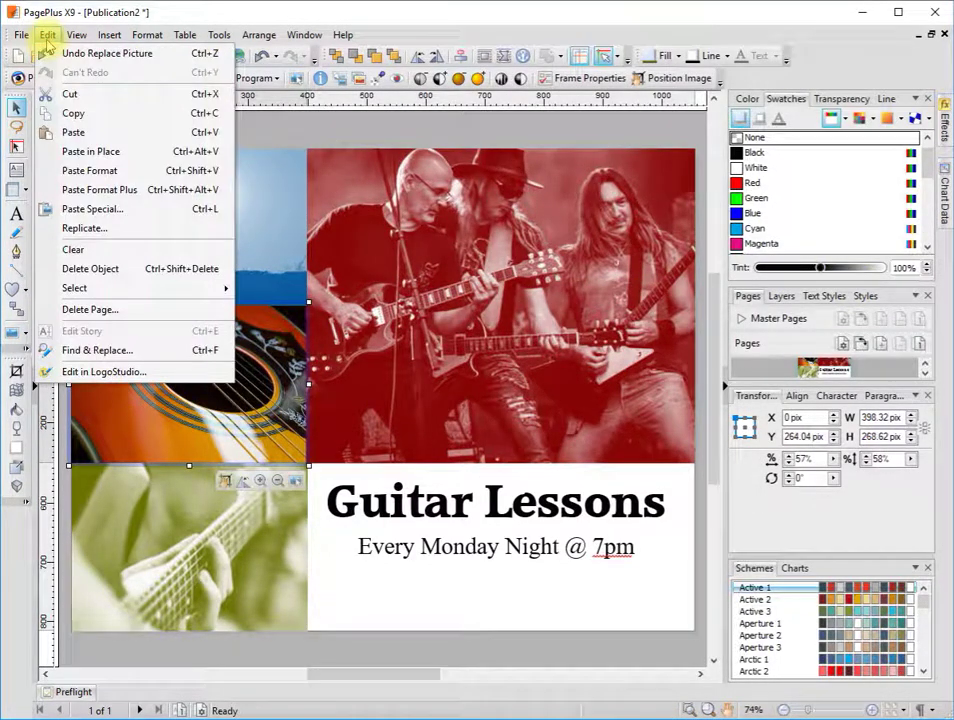
{"action": "left_click", "coordinate": [92, 170]}
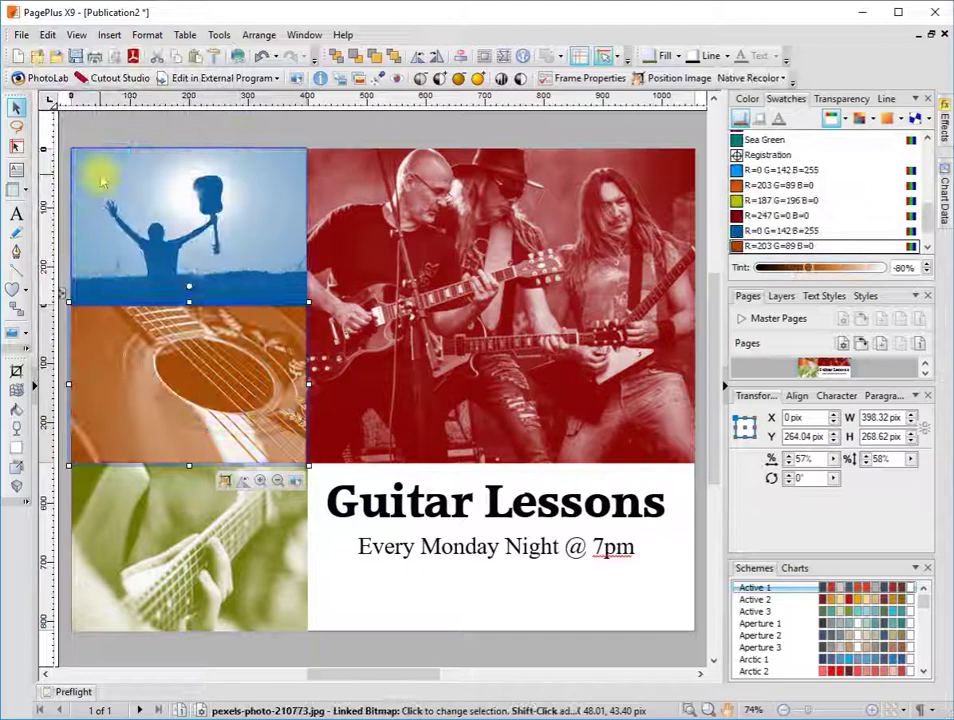
{"action": "left_click", "coordinate": [418, 600]}
{"action": "left_click", "coordinate": [263, 425]}
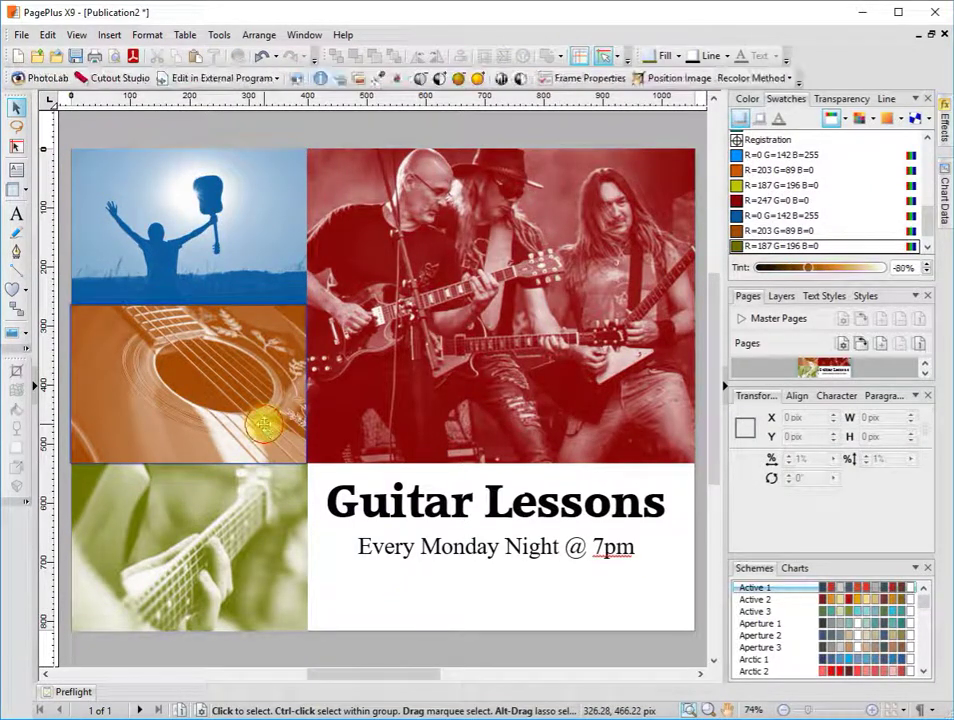
{"action": "left_click", "coordinate": [400, 592]}
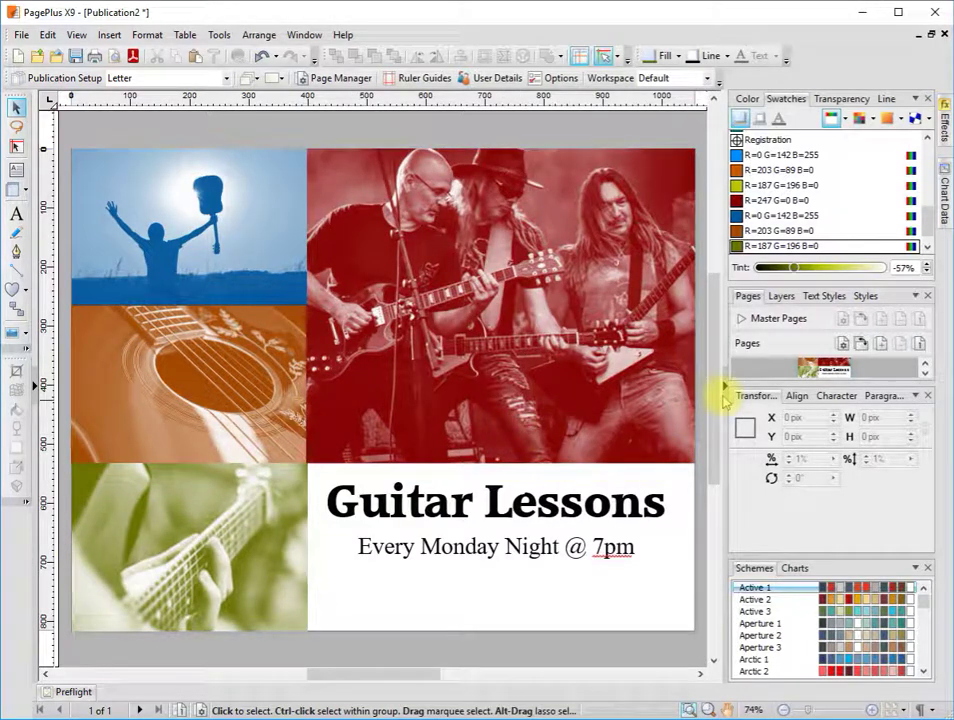
Step: Collapse the side panels and try expanding the Assets panel to view the flyer with more workspace
{"action": "left_click", "coordinate": [725, 388]}
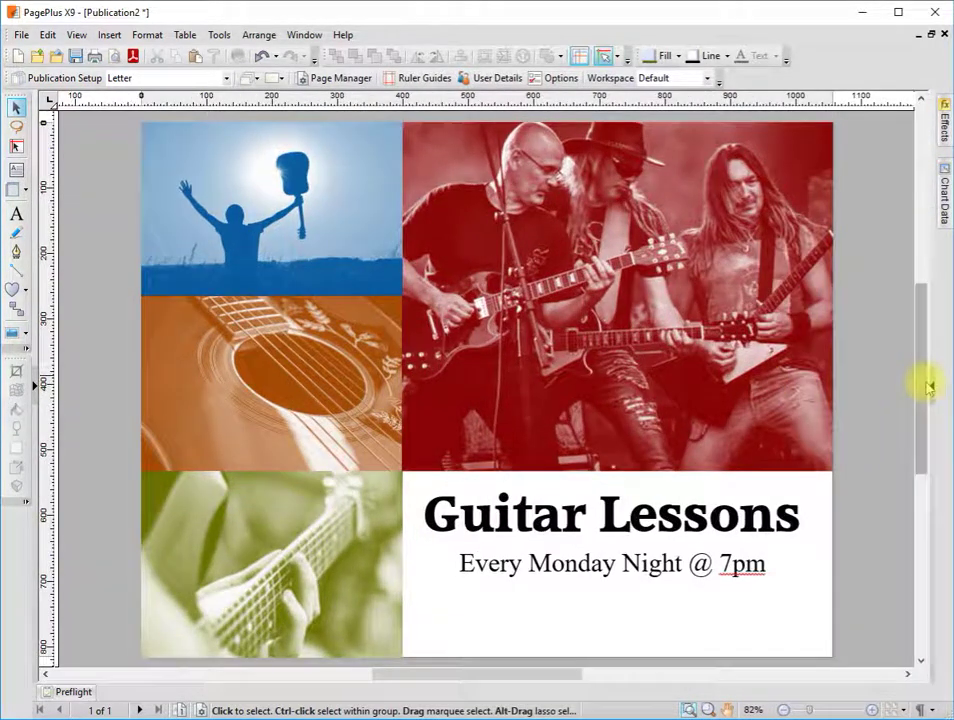
{"action": "left_click", "coordinate": [929, 385]}
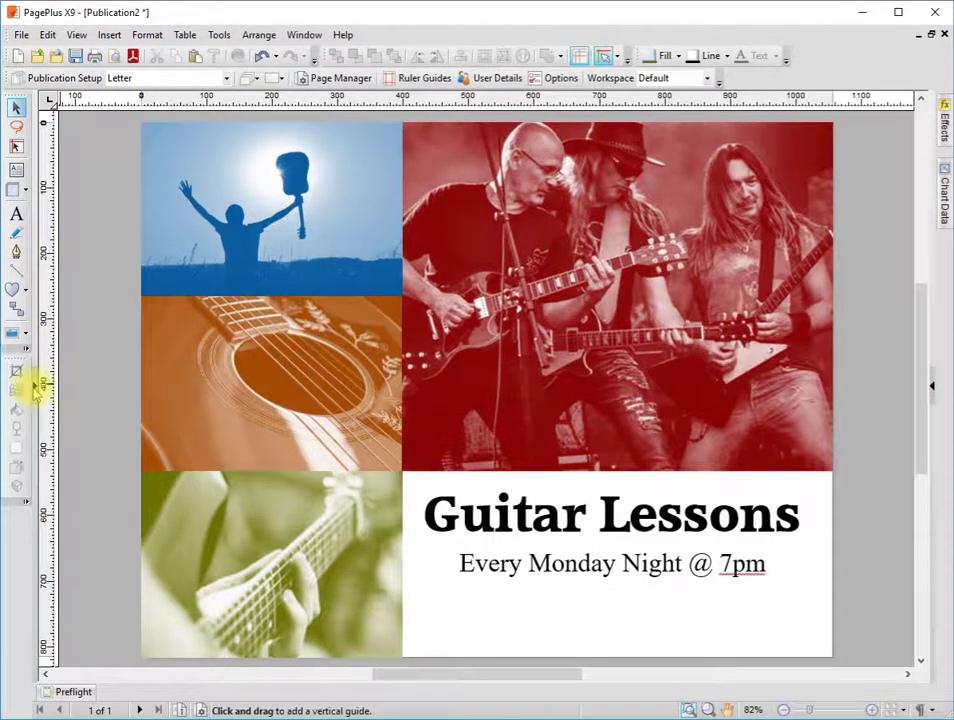
{"action": "left_click", "coordinate": [33, 386]}
{"action": "left_click", "coordinate": [154, 386]}
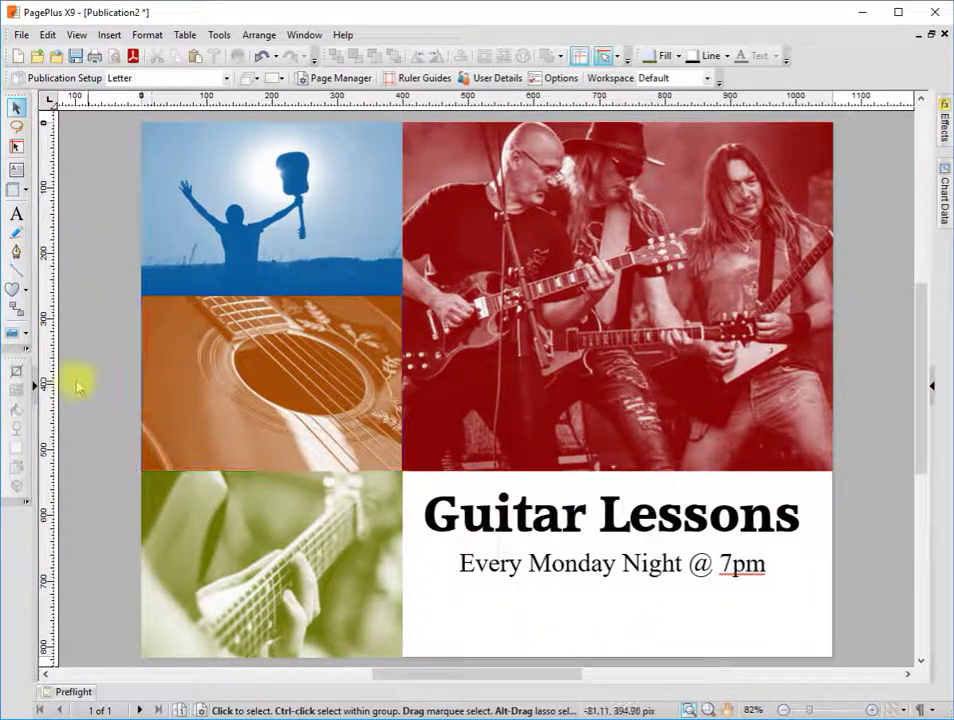
{"action": "left_click", "coordinate": [34, 385]}
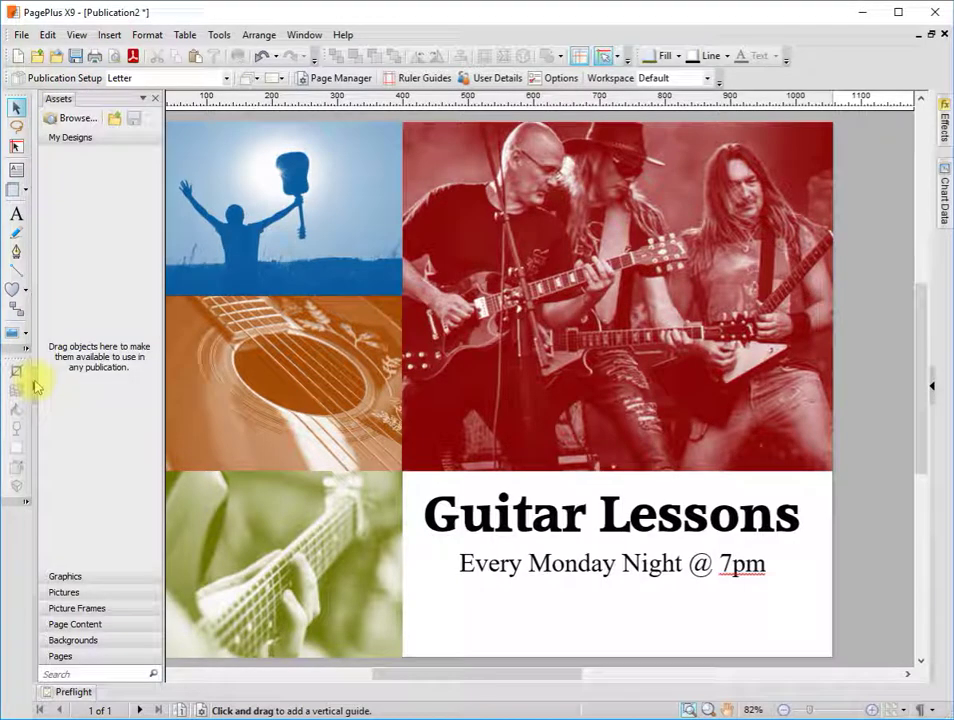
{"action": "left_click", "coordinate": [932, 387]}
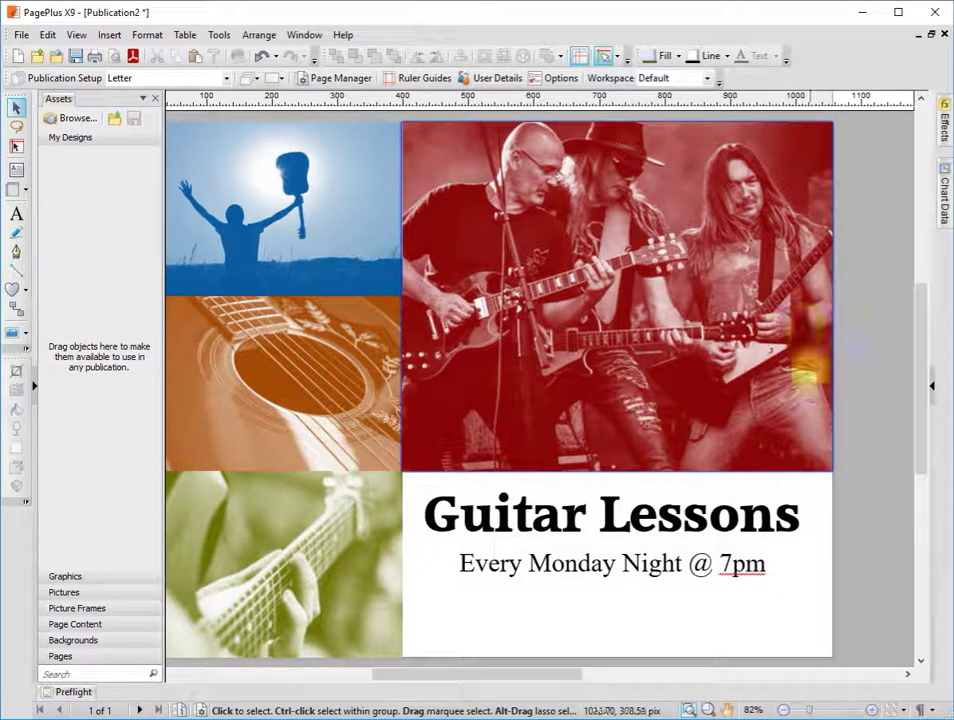
{"action": "left_click", "coordinate": [391, 411]}
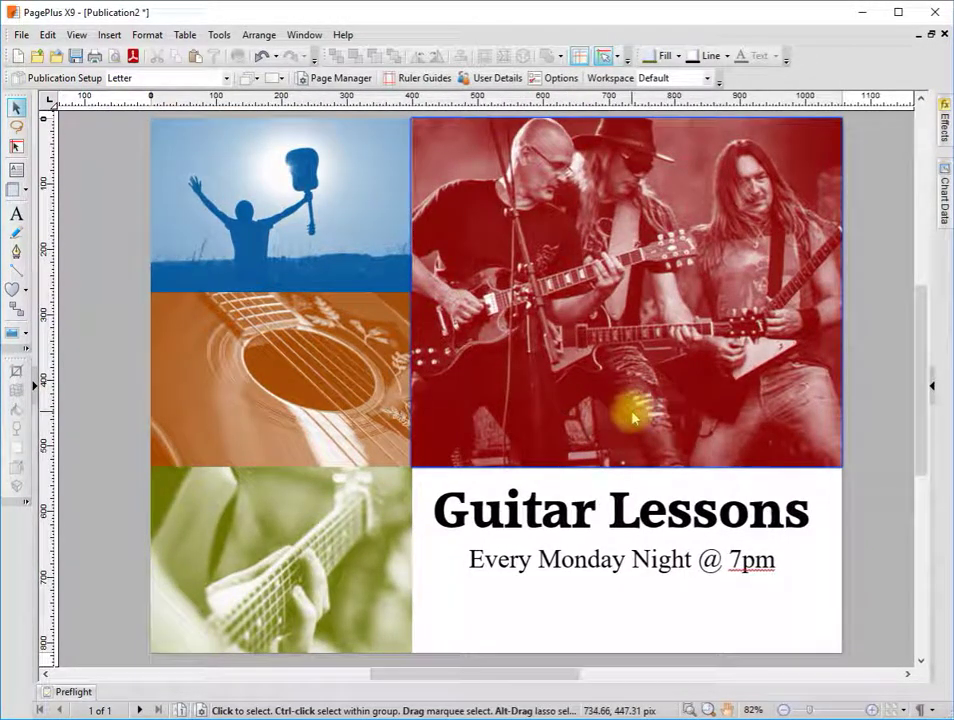
Step: Examine the red, green, orange and blue tinted photos up close, and the flyer as a whole
{"action": "scroll", "coordinate": [690, 433], "scroll_direction": "up", "scroll_amount": 1}
{"action": "scroll", "coordinate": [690, 433], "scroll_direction": "up", "scroll_amount": 3}
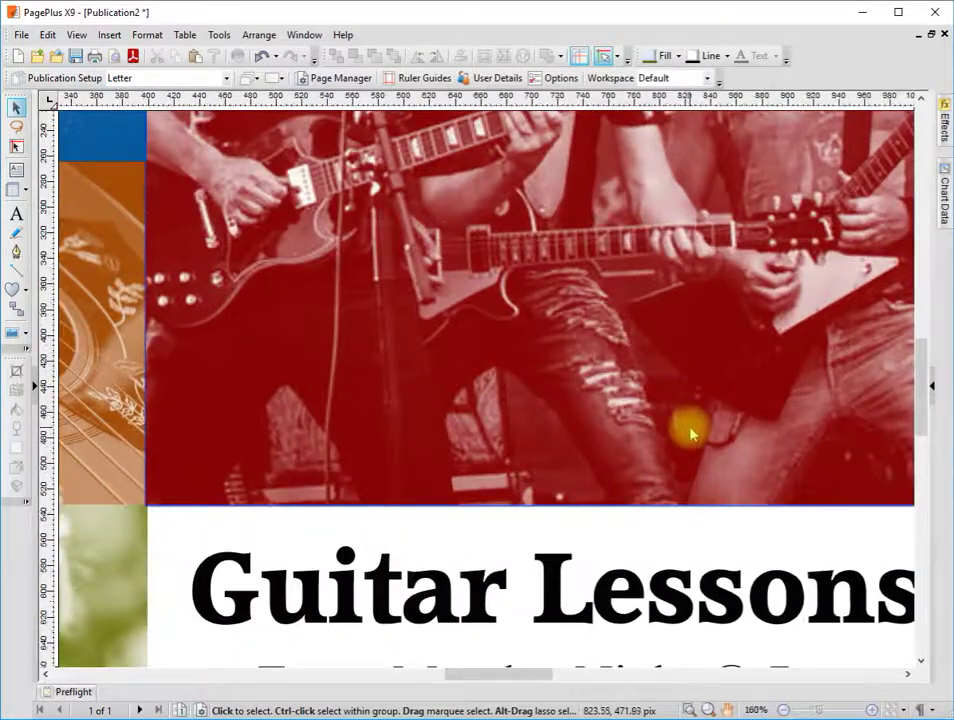
{"action": "scroll", "coordinate": [688, 428], "scroll_direction": "down", "scroll_amount": 4}
{"action": "scroll", "coordinate": [315, 538], "scroll_direction": "up", "scroll_amount": 5}
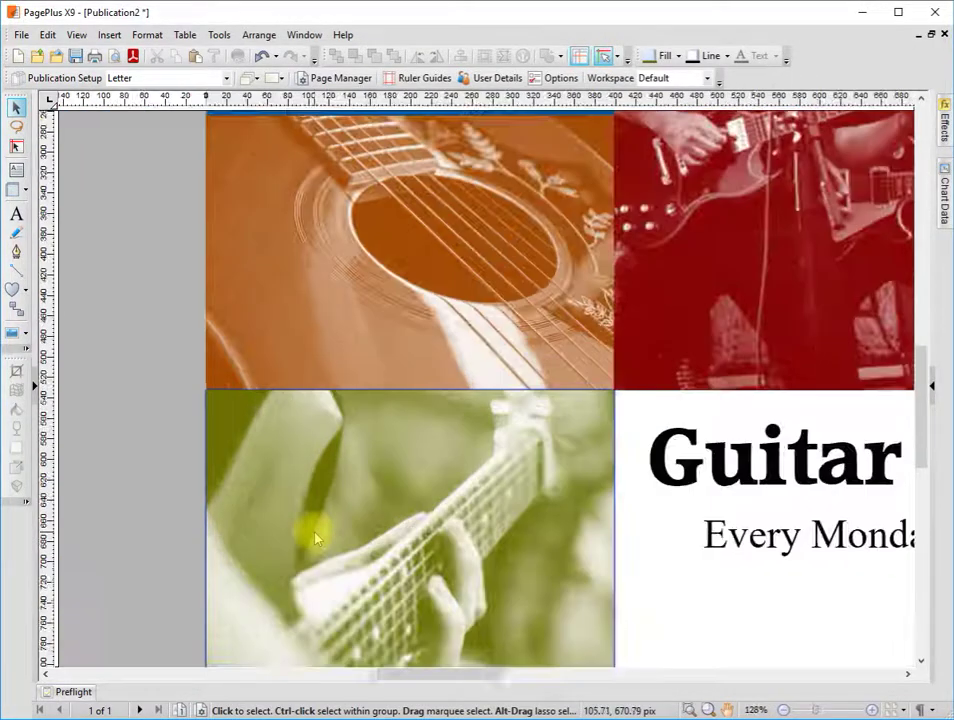
{"action": "scroll", "coordinate": [315, 538], "scroll_direction": "down", "scroll_amount": 3}
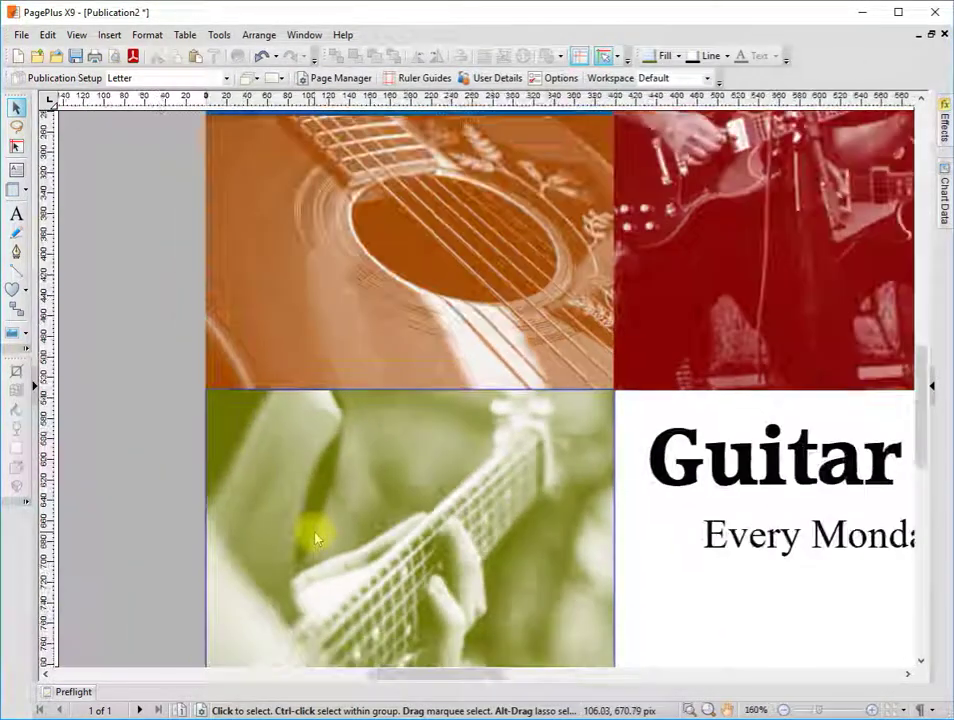
{"action": "scroll", "coordinate": [392, 302], "scroll_direction": "up", "scroll_amount": 3}
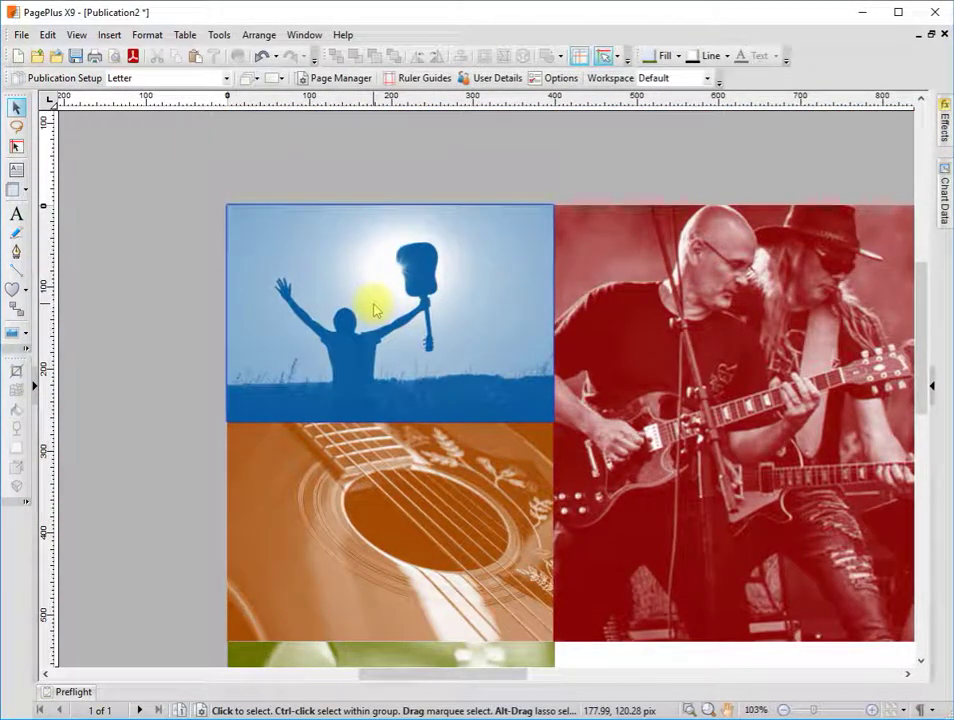
{"action": "scroll", "coordinate": [397, 322], "scroll_direction": "up", "scroll_amount": 4}
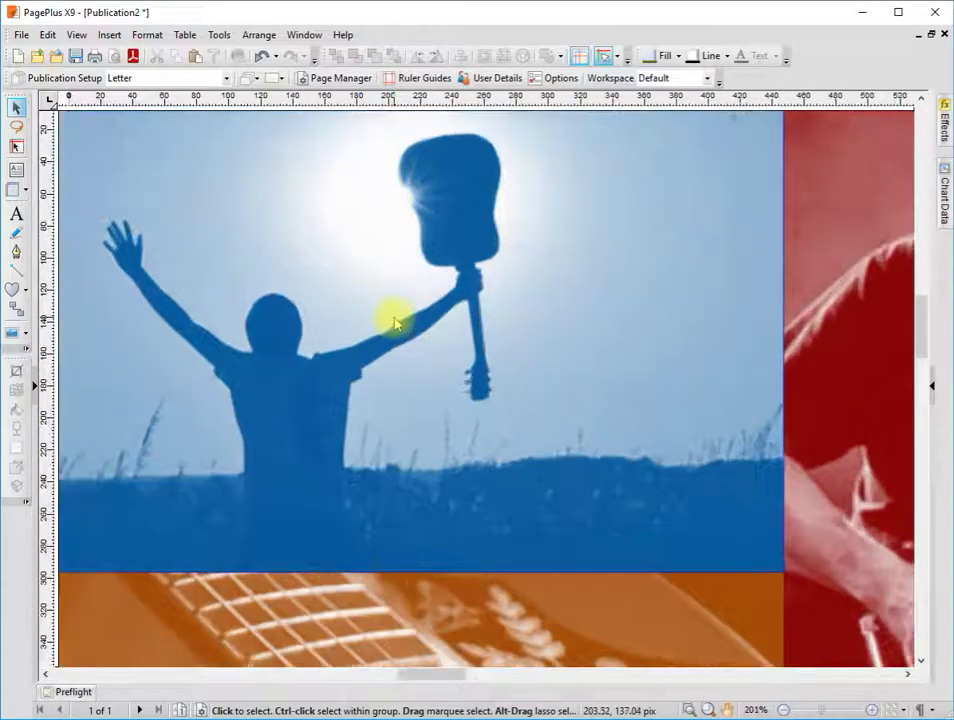
{"action": "scroll", "coordinate": [395, 322], "scroll_direction": "down", "scroll_amount": 5}
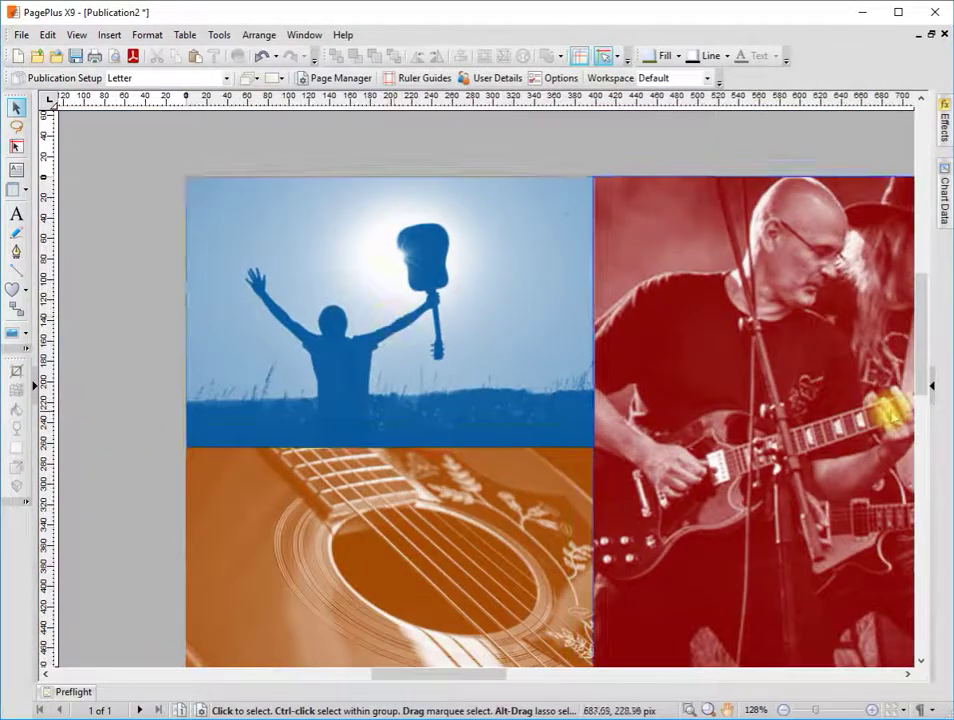
{"action": "scroll", "coordinate": [890, 415], "scroll_direction": "up", "scroll_amount": 3}
{"action": "scroll", "coordinate": [890, 415], "scroll_direction": "up", "scroll_amount": 2}
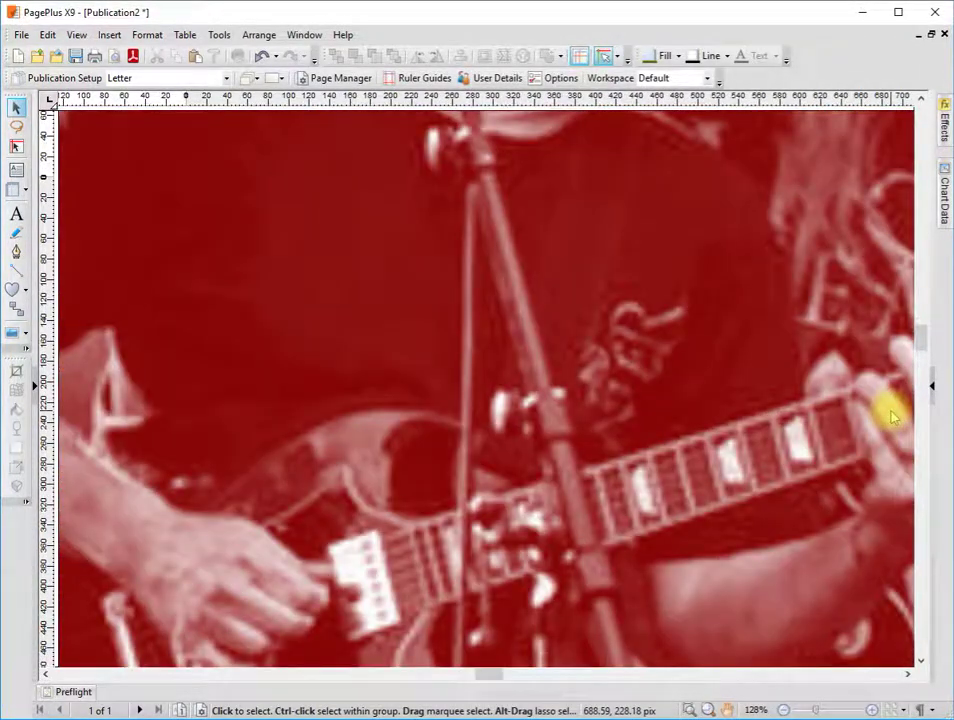
{"action": "scroll", "coordinate": [890, 415], "scroll_direction": "up", "scroll_amount": 1}
{"action": "scroll", "coordinate": [890, 415], "scroll_direction": "down", "scroll_amount": 4}
{"action": "scroll", "coordinate": [890, 415], "scroll_direction": "down", "scroll_amount": 1}
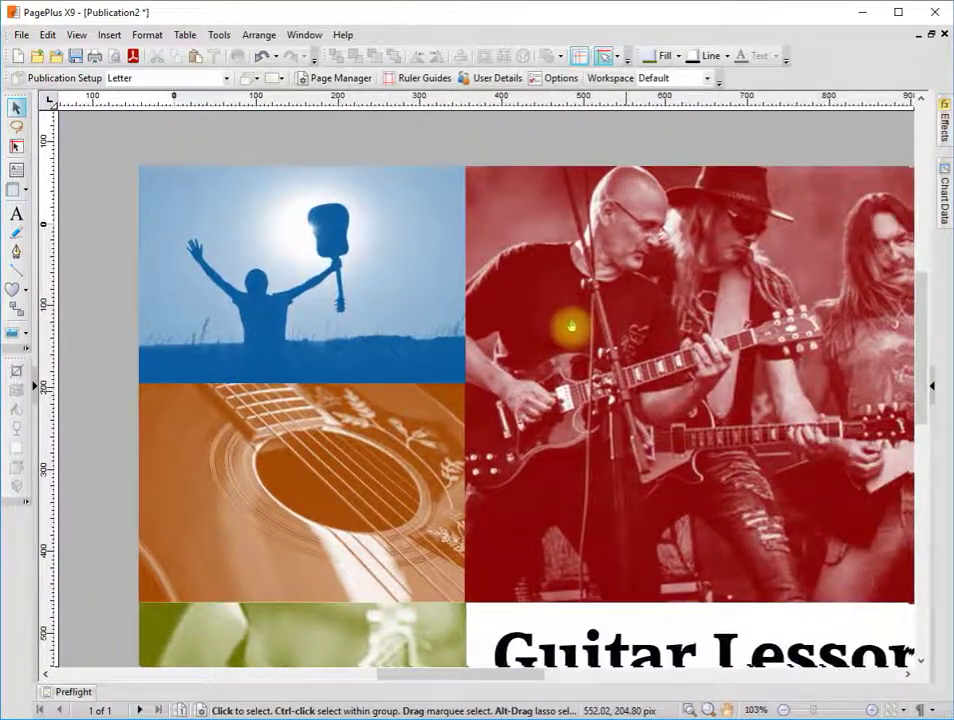
{"action": "left_click_drag", "start_coordinate": [571, 326], "coordinate": [521, 298]}
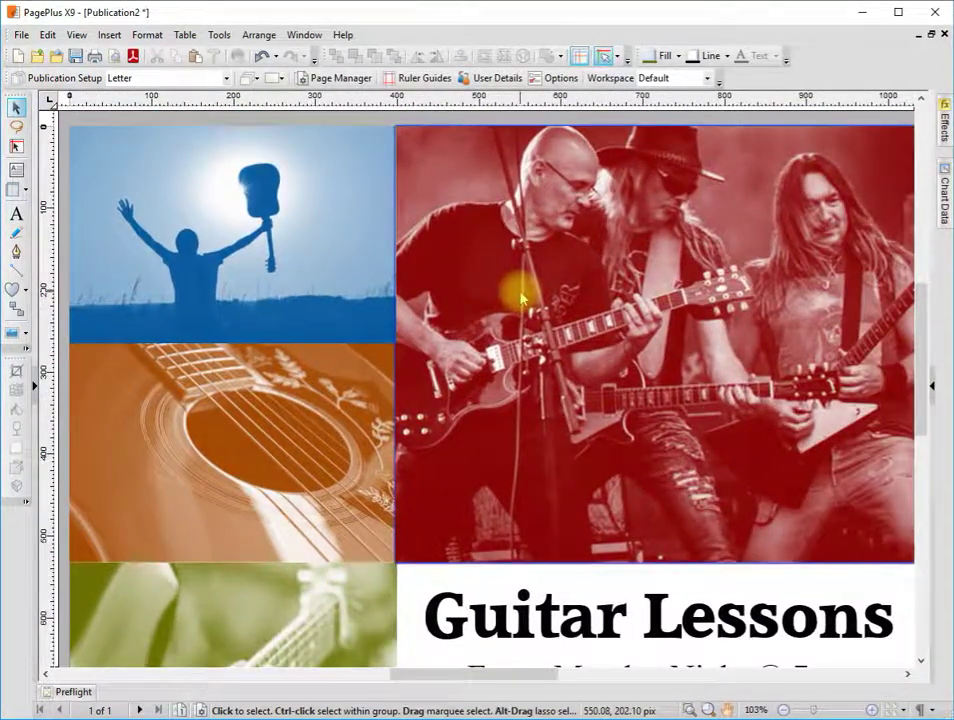
{"action": "key", "text": "ctrl+0"}
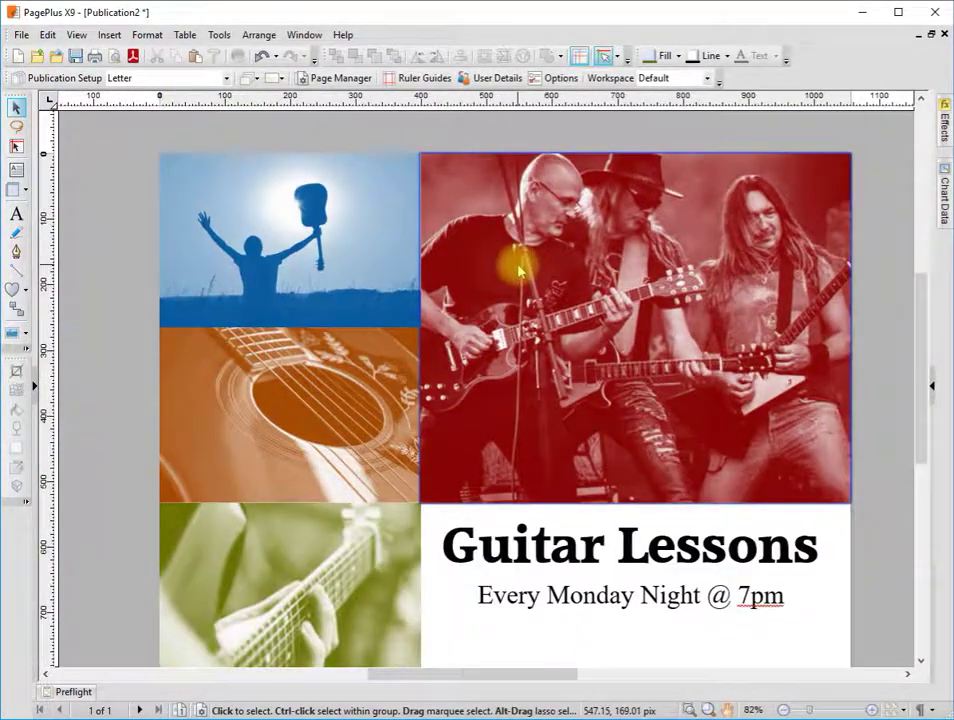
{"action": "scroll", "coordinate": [488, 441], "scroll_direction": "down", "scroll_amount": 1}
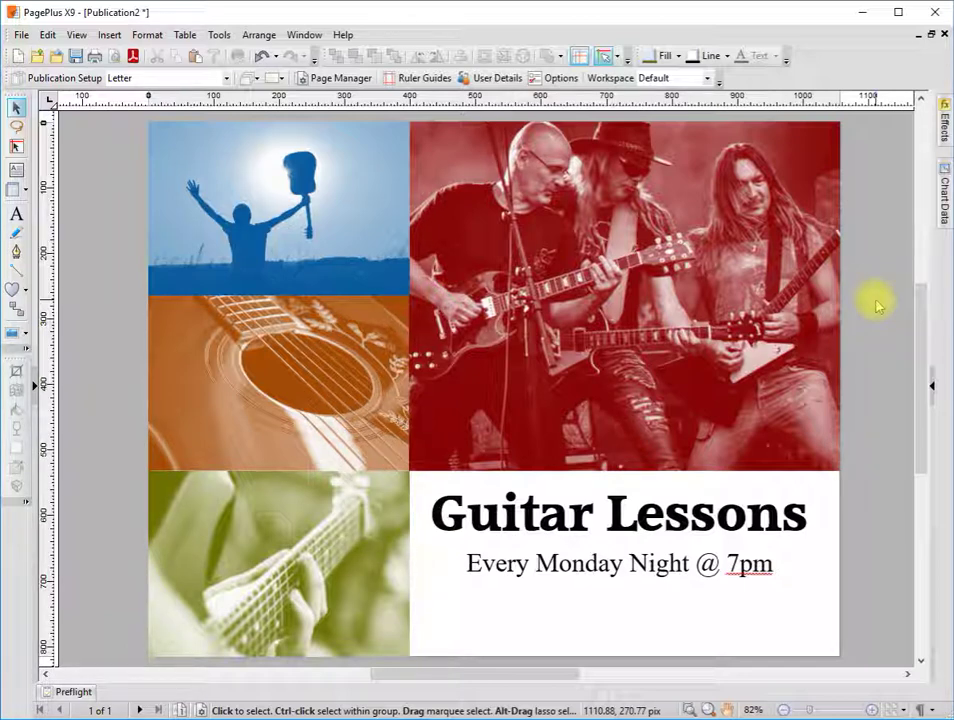
Step: Restore the collapsed studio panels and add a new blank page after the flyer page
{"action": "left_click", "coordinate": [930, 385]}
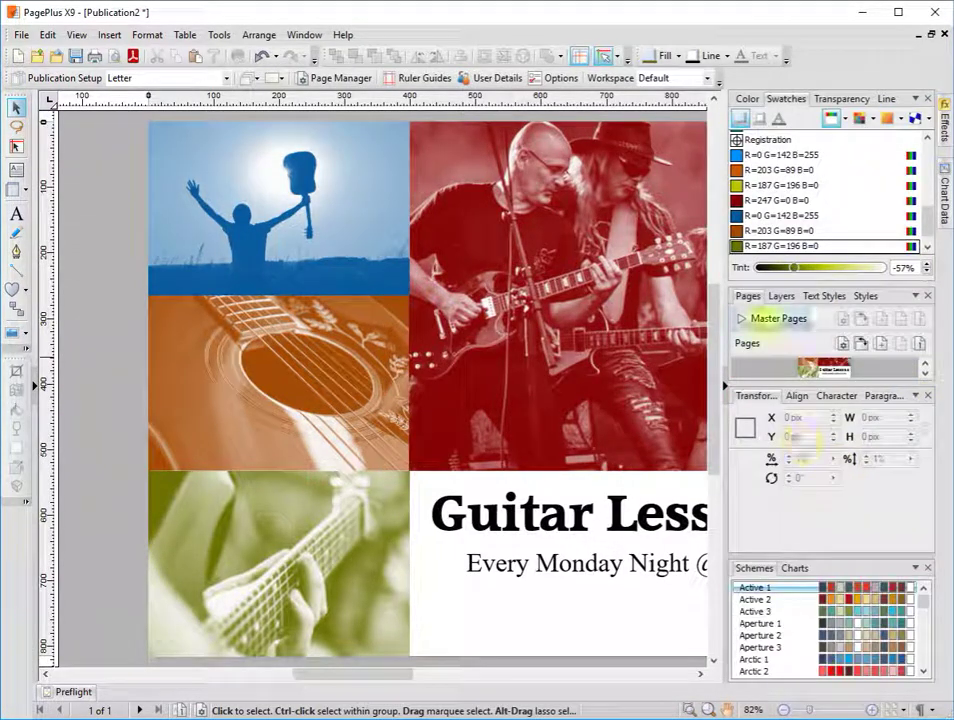
{"action": "left_click", "coordinate": [763, 386]}
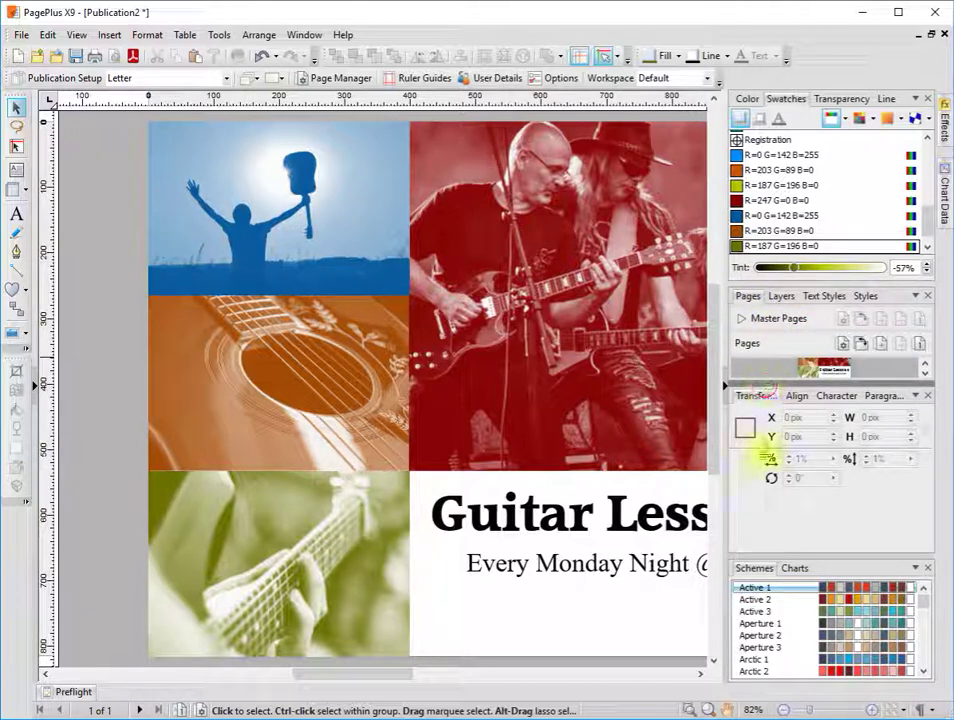
{"action": "left_click", "coordinate": [880, 343]}
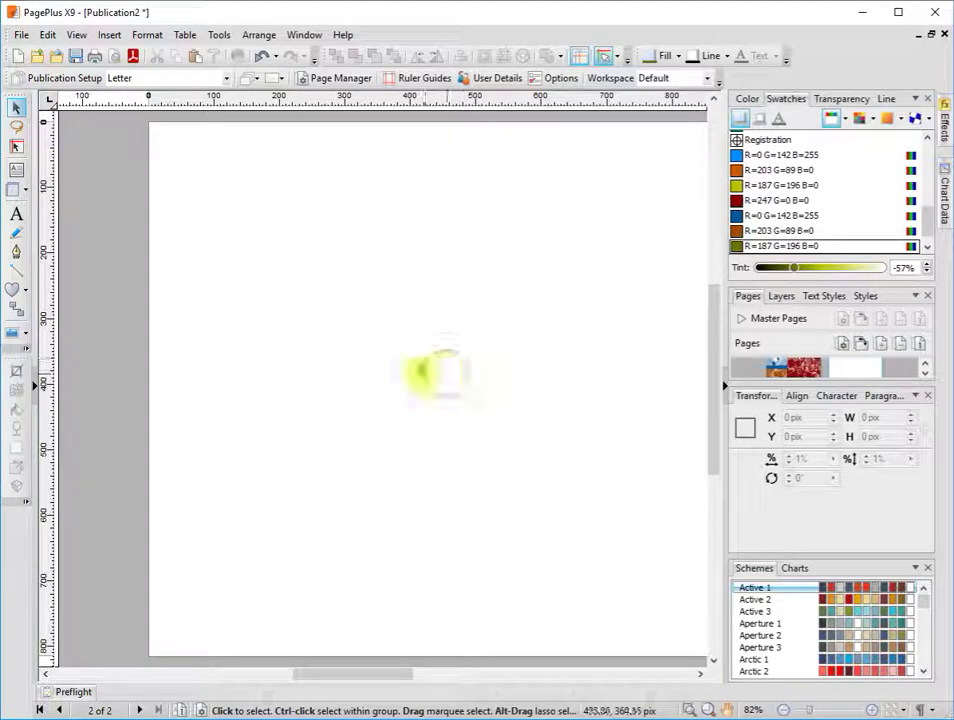
{"action": "scroll", "coordinate": [360, 370], "scroll_direction": "down", "scroll_amount": 3}
{"action": "scroll", "coordinate": [369, 372], "scroll_direction": "up", "scroll_amount": 1}
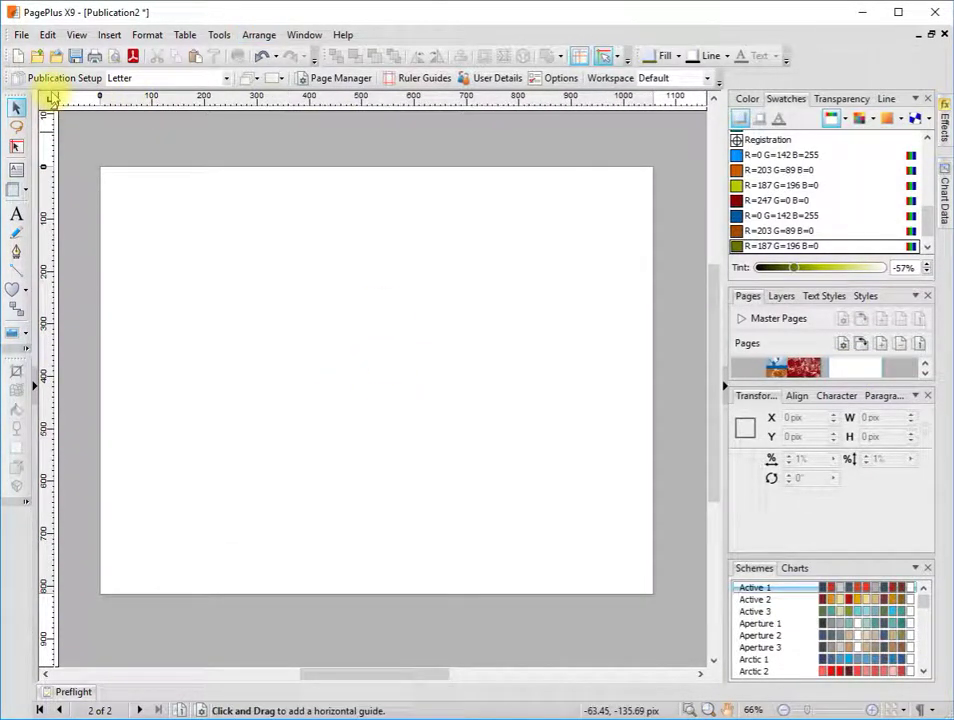
Step: Check the Publication Setup, Page Properties and Options dialogs for a way to change only the blank page's orientation
{"action": "left_click", "coordinate": [62, 78]}
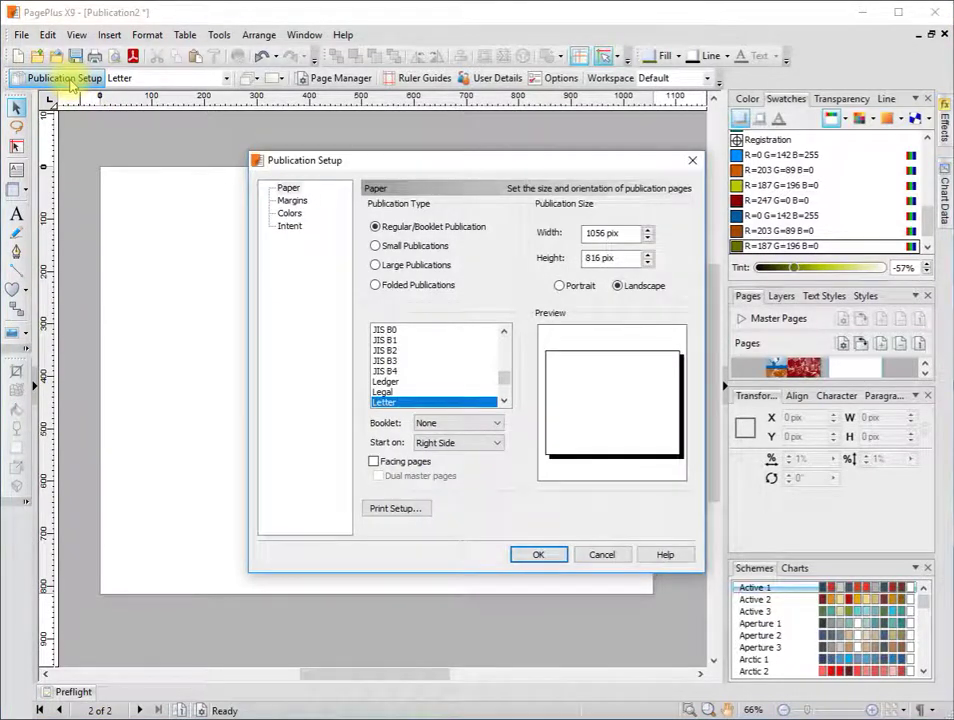
{"action": "left_click", "coordinate": [692, 160]}
{"action": "right_click", "coordinate": [397, 347]}
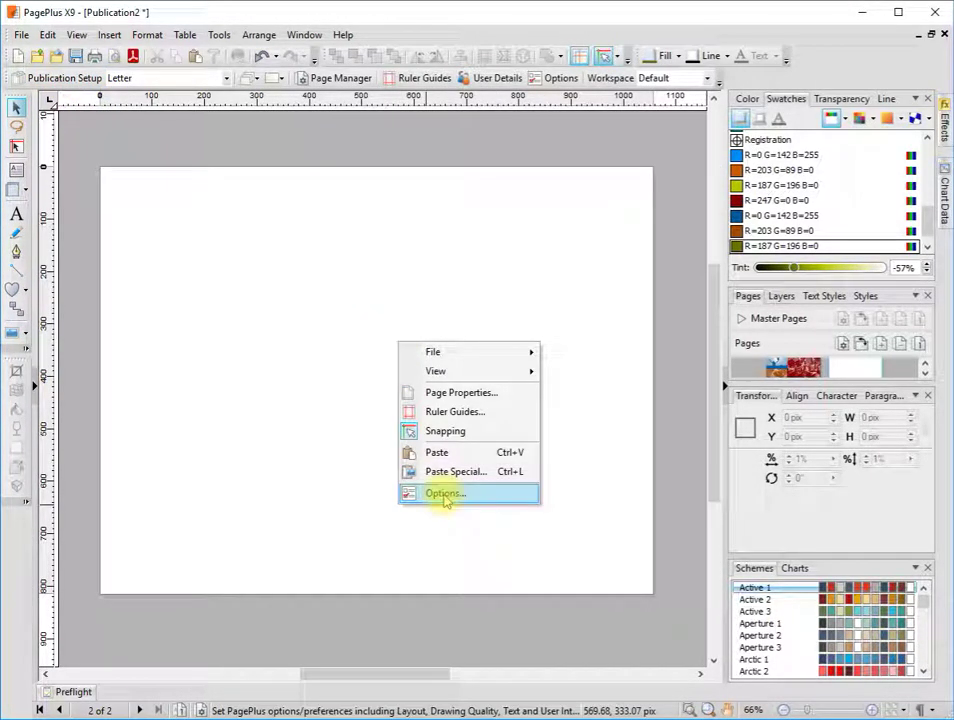
{"action": "left_click", "coordinate": [460, 392]}
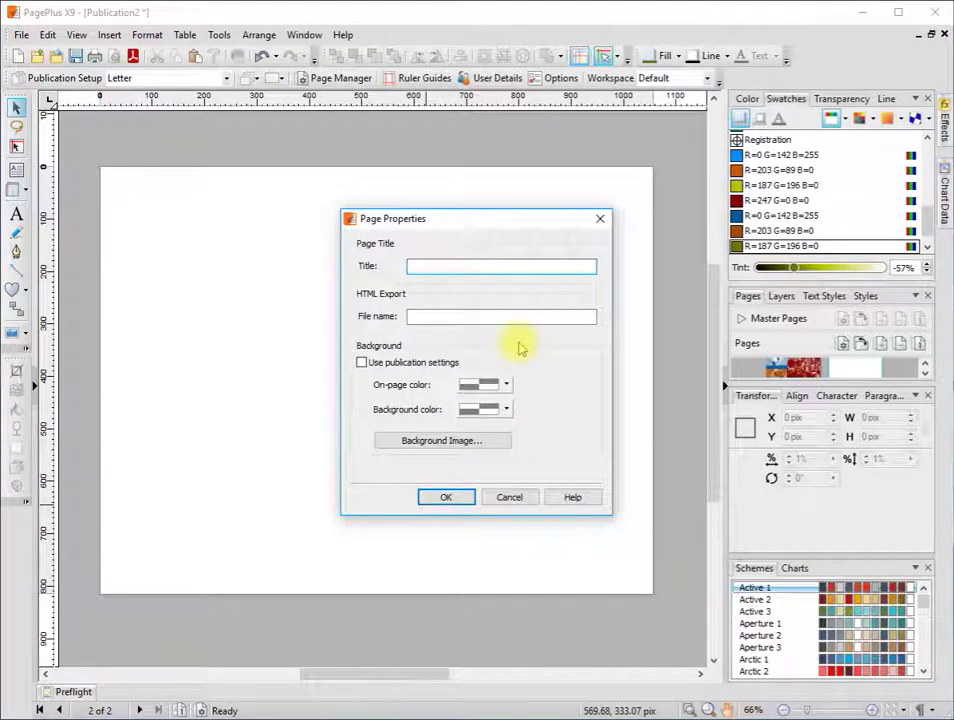
{"action": "left_click", "coordinate": [517, 500]}
{"action": "right_click", "coordinate": [432, 415]}
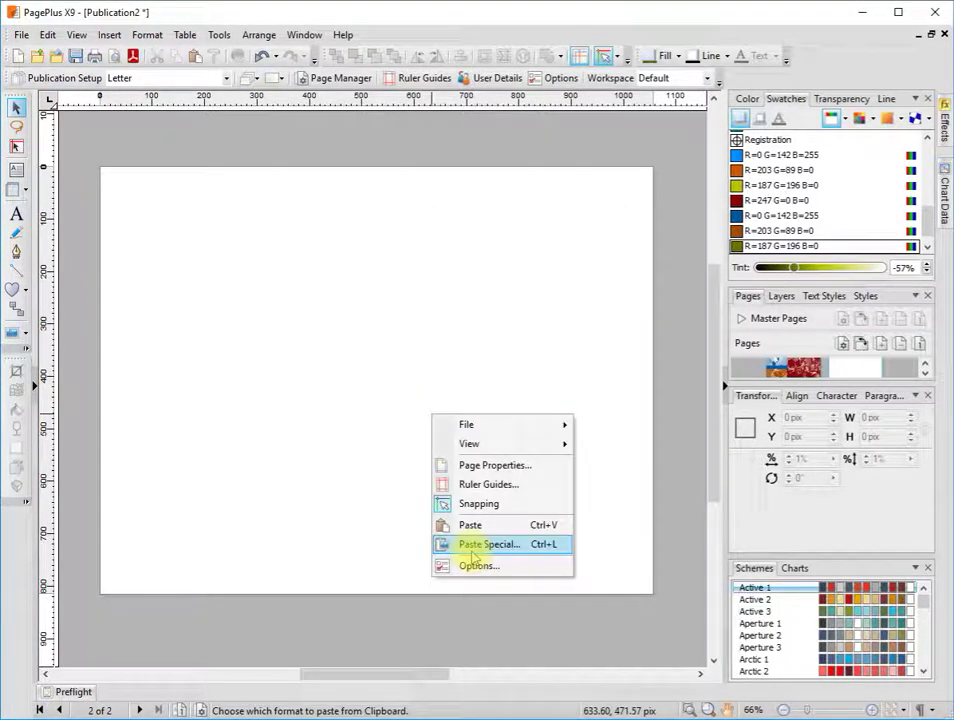
{"action": "left_click", "coordinate": [474, 568]}
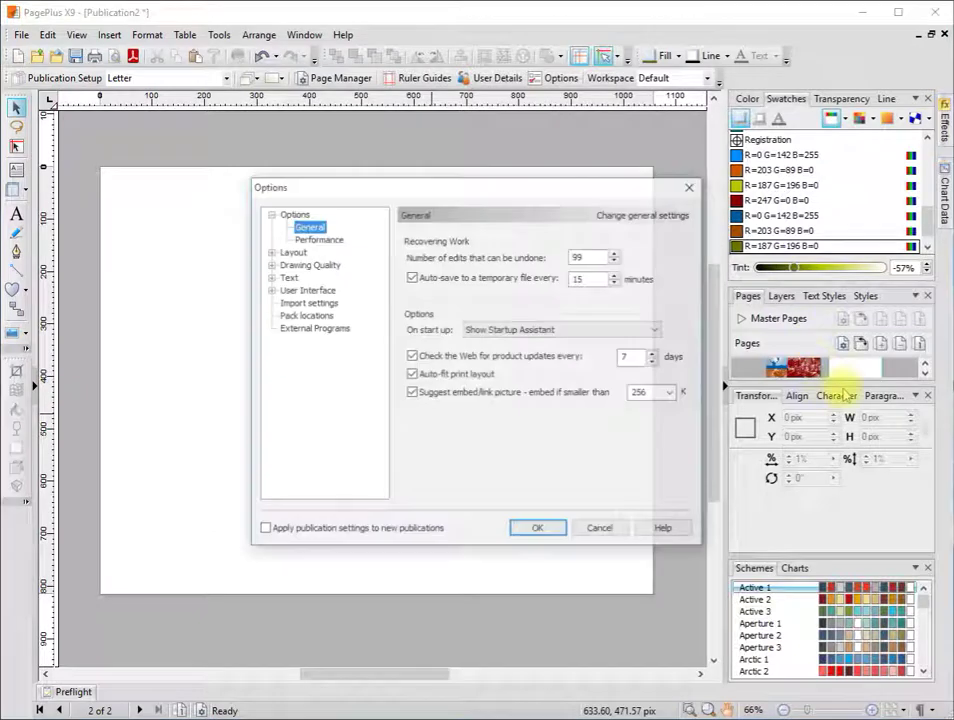
{"action": "left_click", "coordinate": [601, 530]}
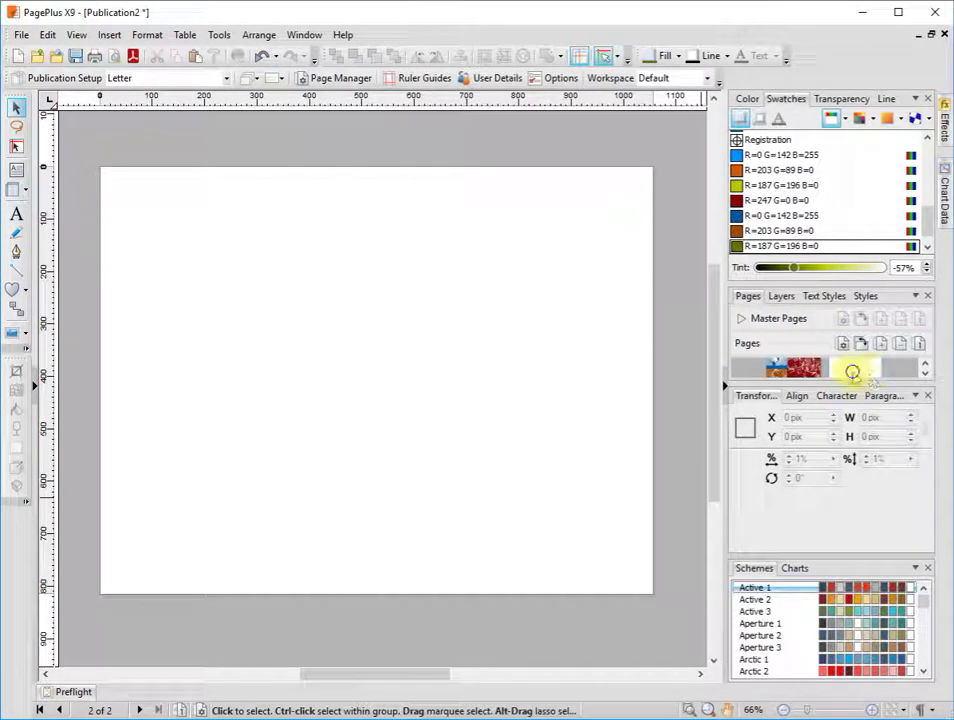
Step: Change the blank second page to portrait orientation and bring the whole page into view
{"action": "right_click", "coordinate": [854, 370]}
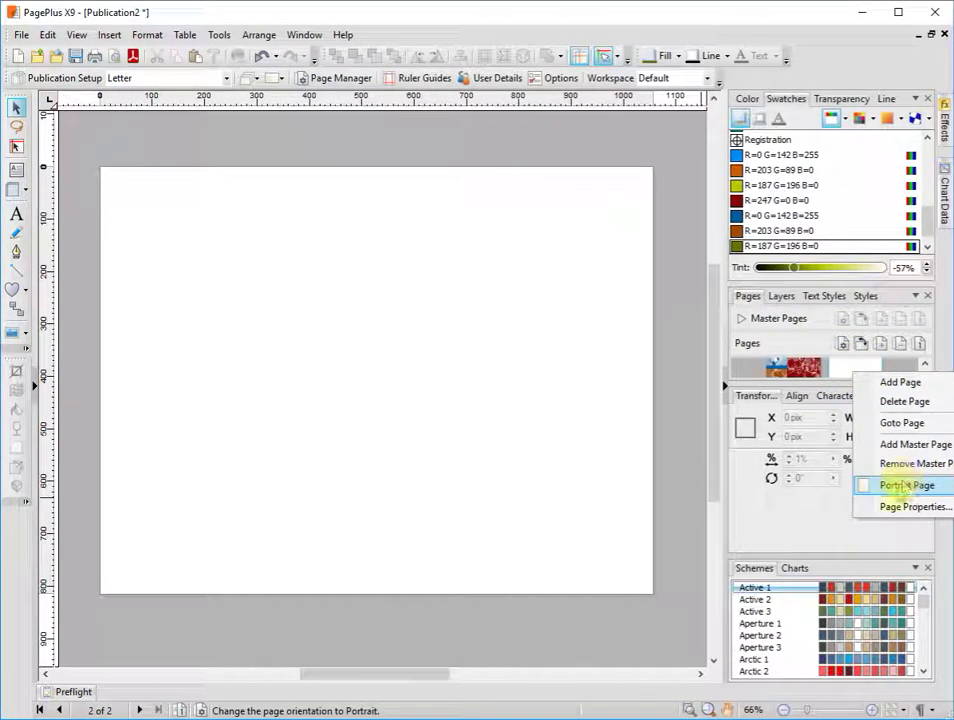
{"action": "left_click", "coordinate": [898, 490]}
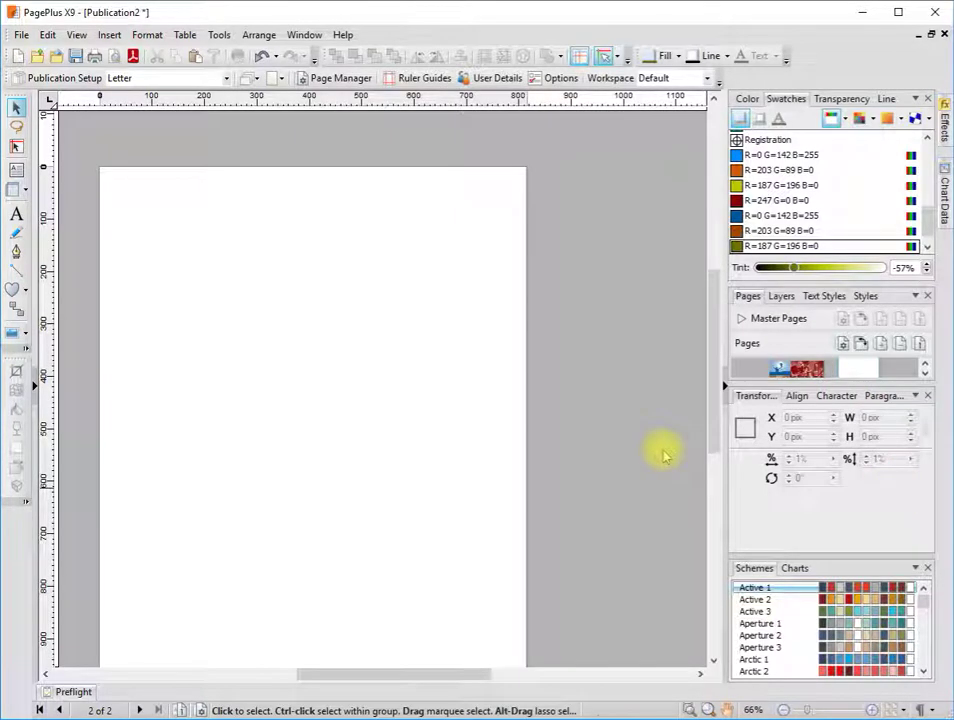
{"action": "left_click_drag", "start_coordinate": [383, 400], "coordinate": [454, 346]}
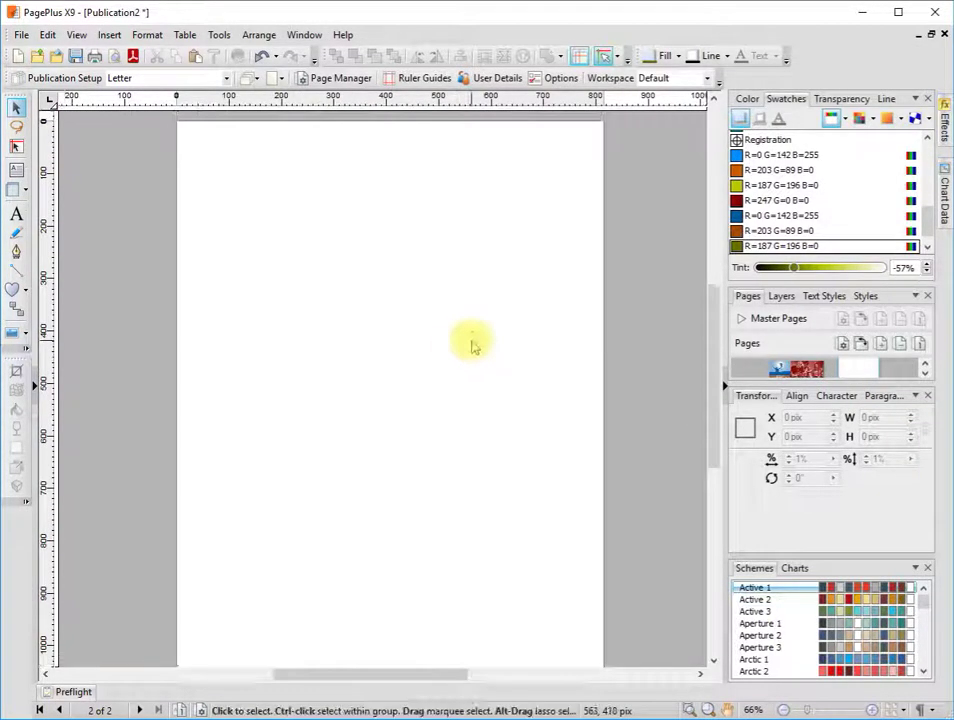
{"action": "scroll", "coordinate": [473, 343], "scroll_direction": "down", "scroll_amount": 1}
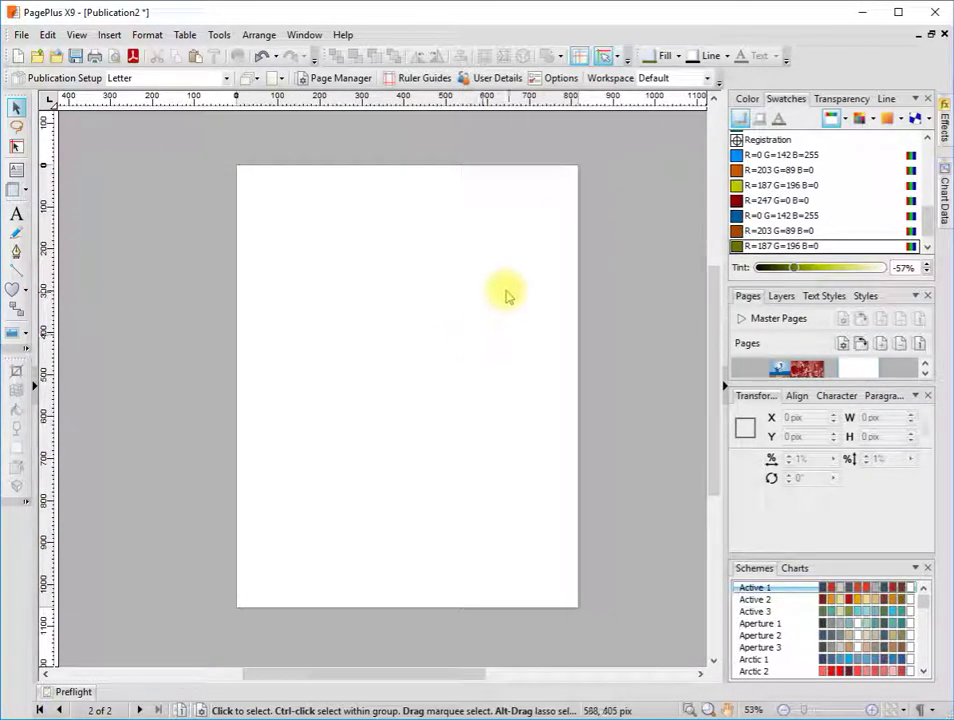
Step: Compare the orientations of the flyer page and the blank second page, ending on the flyer page
{"action": "left_click", "coordinate": [797, 370]}
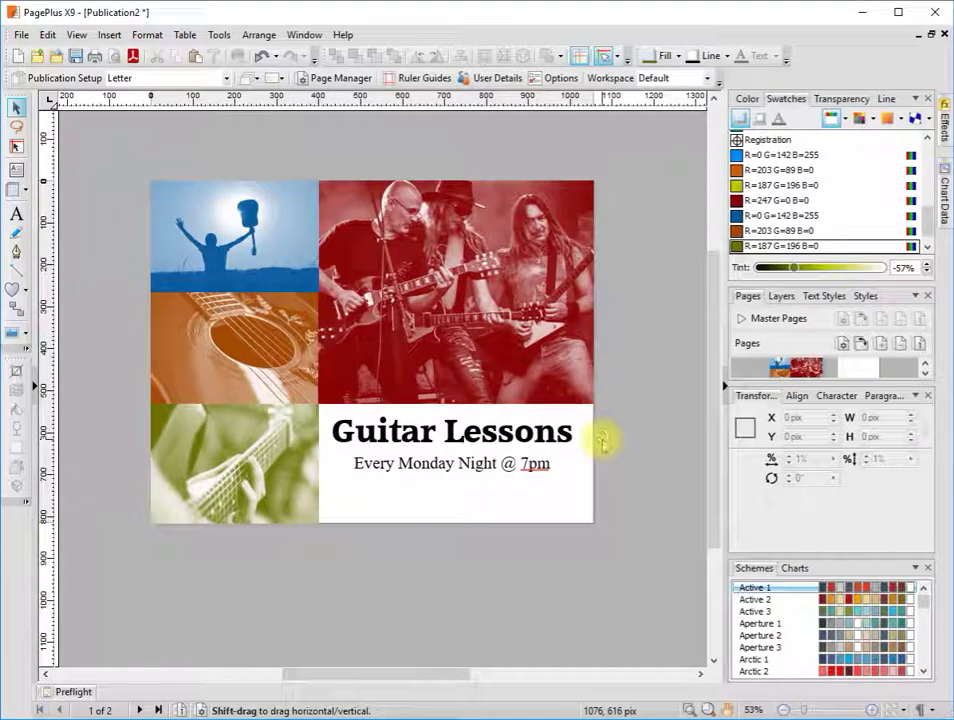
{"action": "left_click", "coordinate": [870, 370]}
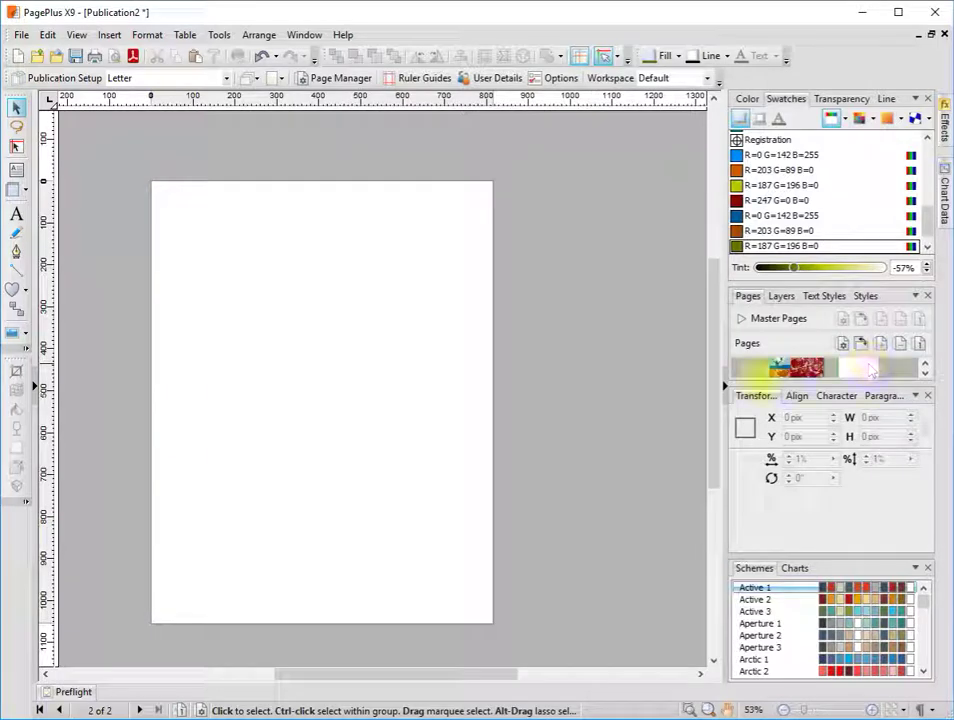
{"action": "left_click", "coordinate": [797, 368]}
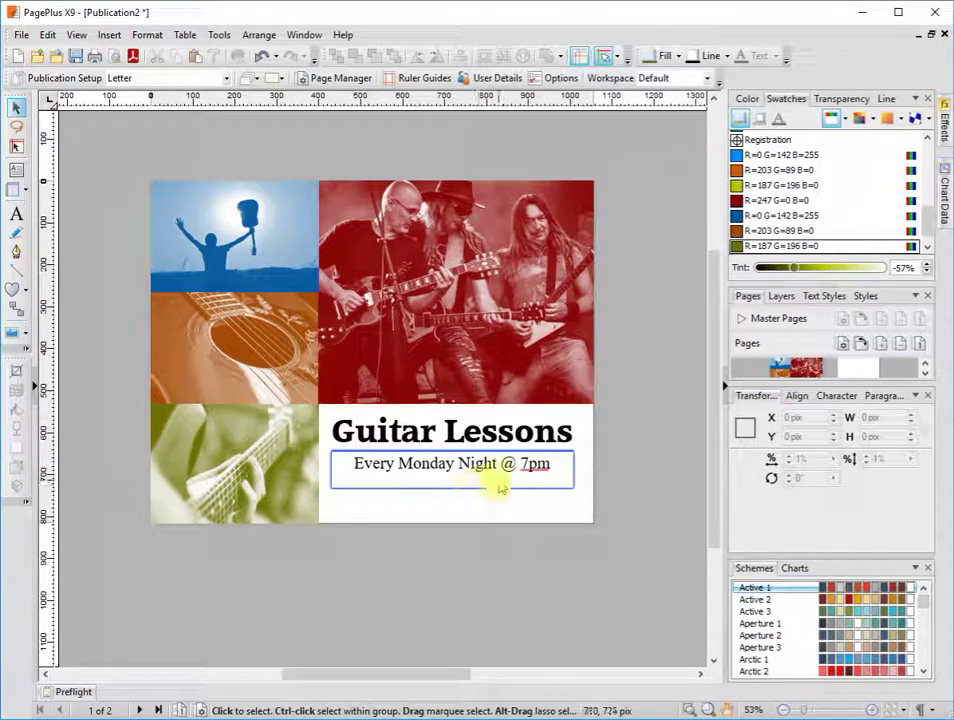
{"action": "scroll", "coordinate": [486, 528], "scroll_direction": "up", "scroll_amount": 1}
{"action": "left_click_drag", "start_coordinate": [486, 528], "coordinate": [522, 558]}
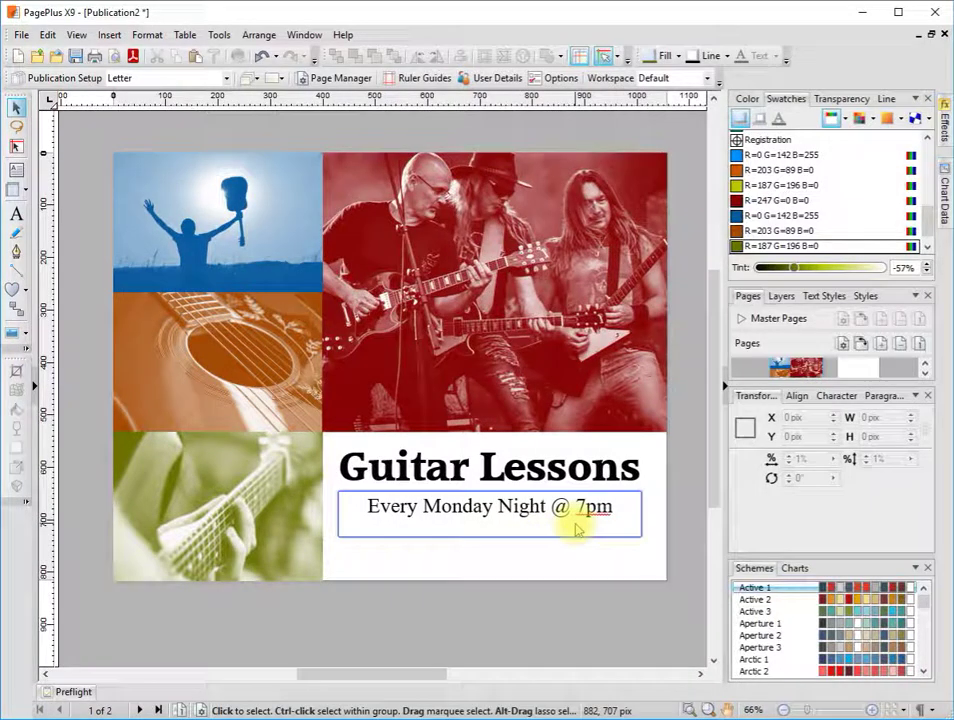